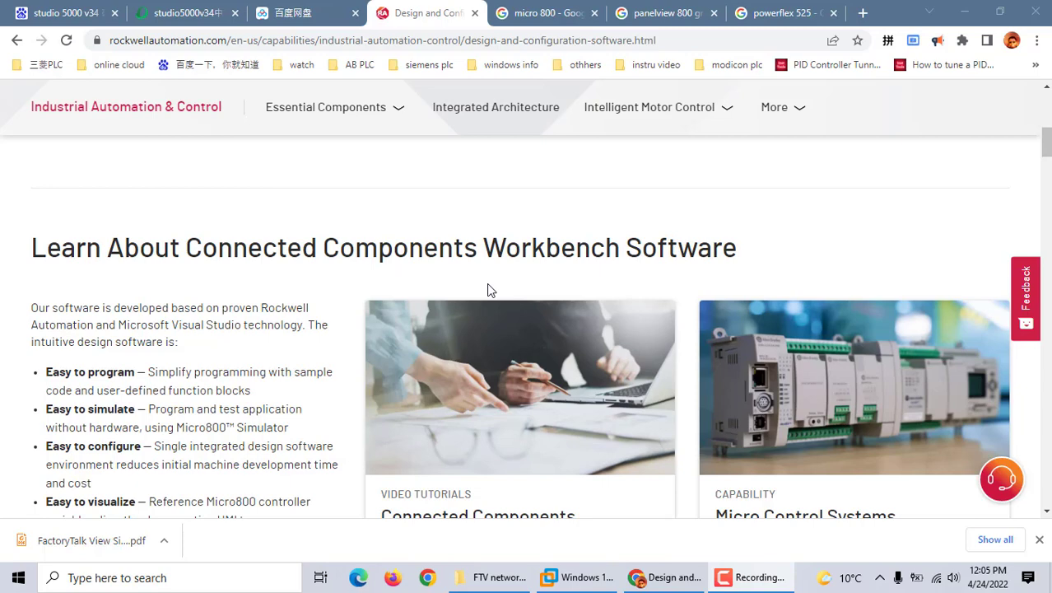
- Review the Connected Components Workbench introduction, its ease-of-use points and the Micro Control Systems section
scroll(489, 290, "down", 5)
scroll(488, 290, "up", 5)
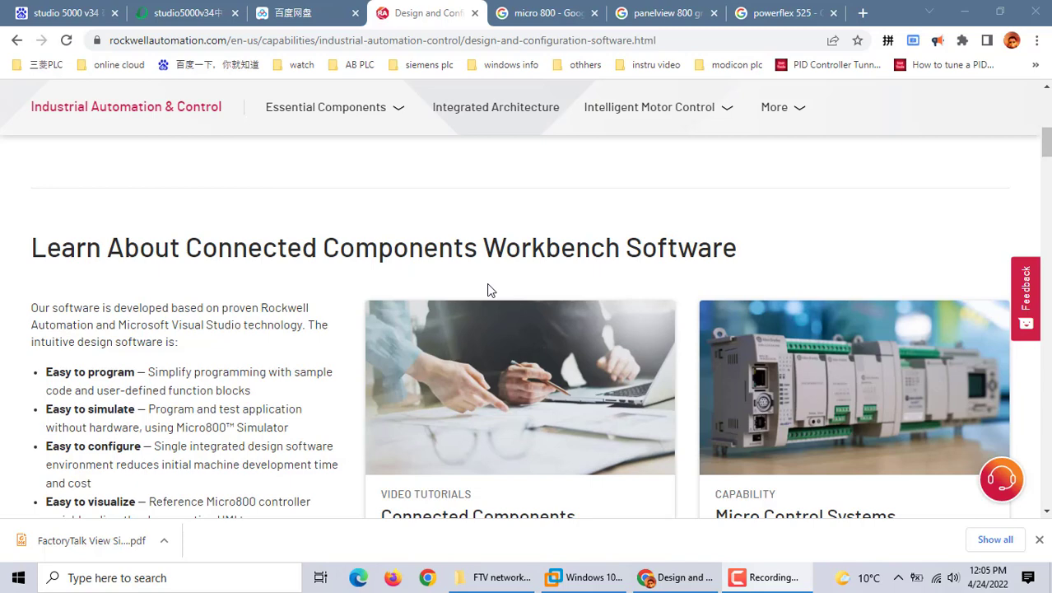
scroll(488, 289, "down", 3)
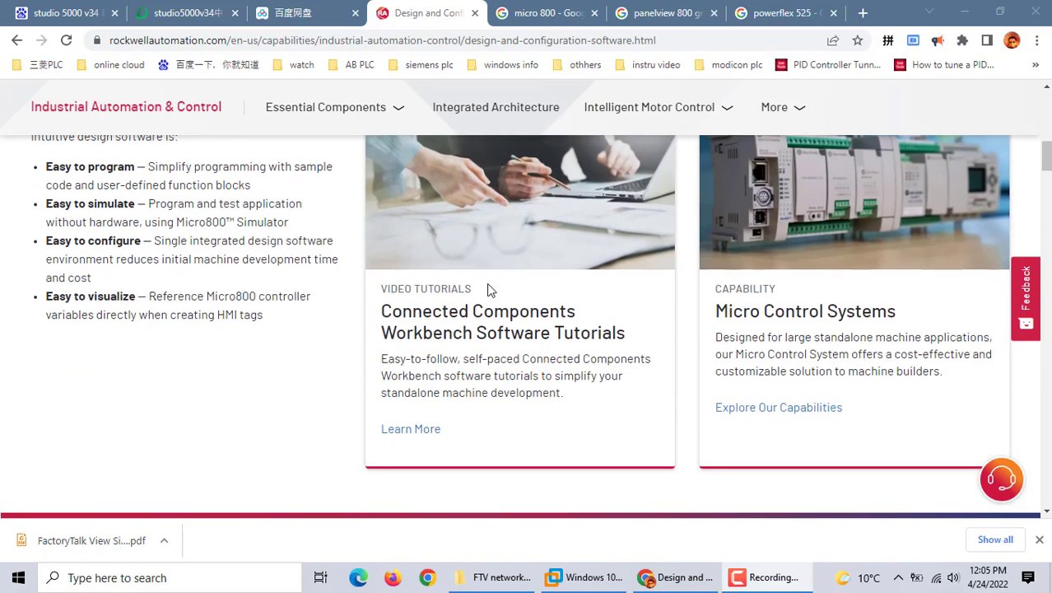
scroll(488, 290, "down", 4)
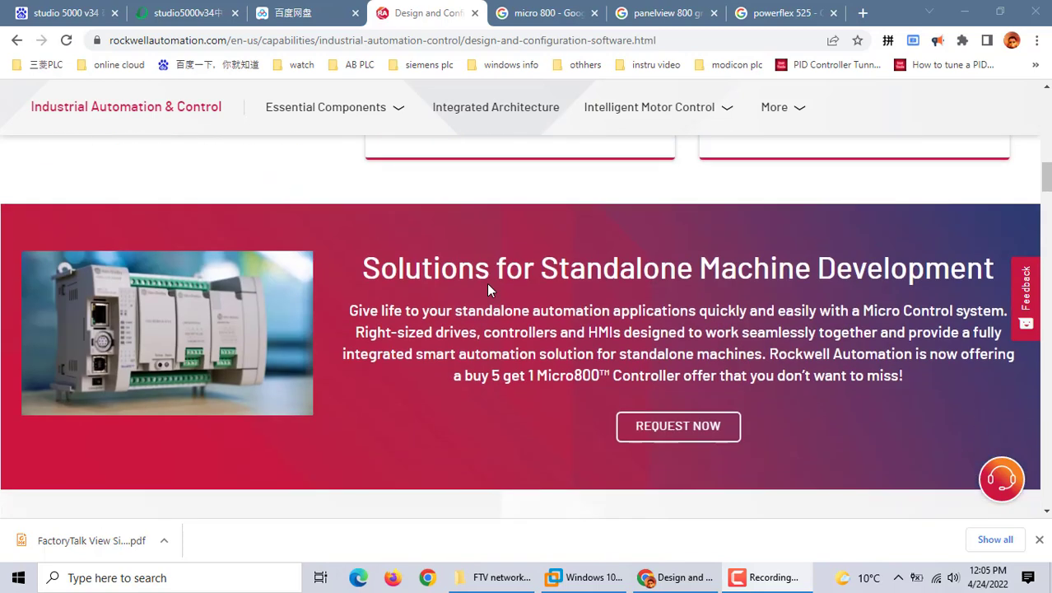
scroll(488, 284, "up", 5)
scroll(488, 278, "up", 3)
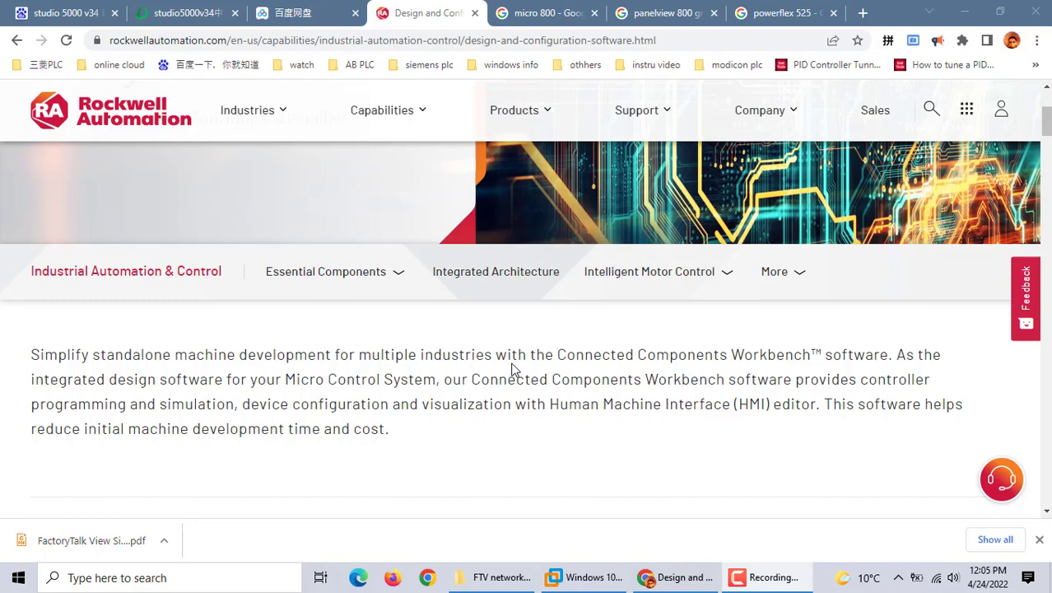
scroll(511, 368, "down", 5)
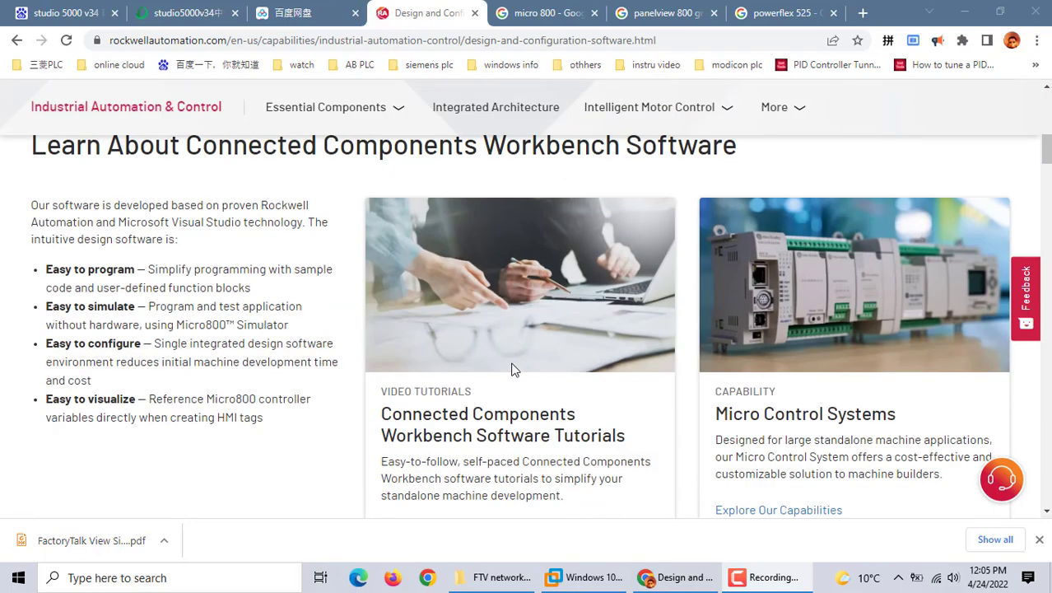
scroll(511, 368, "down", 3)
scroll(512, 368, "up", 3)
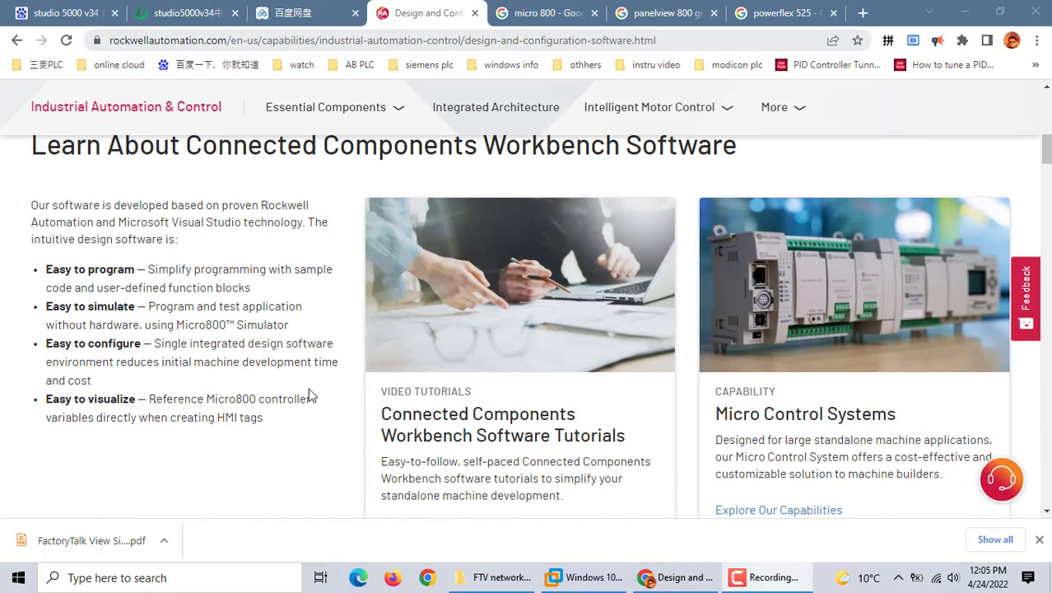
- Read through the machine development and digital engineering features and the Windows operating system requirements
scroll(244, 310, "down", 4)
scroll(244, 310, "down", 10)
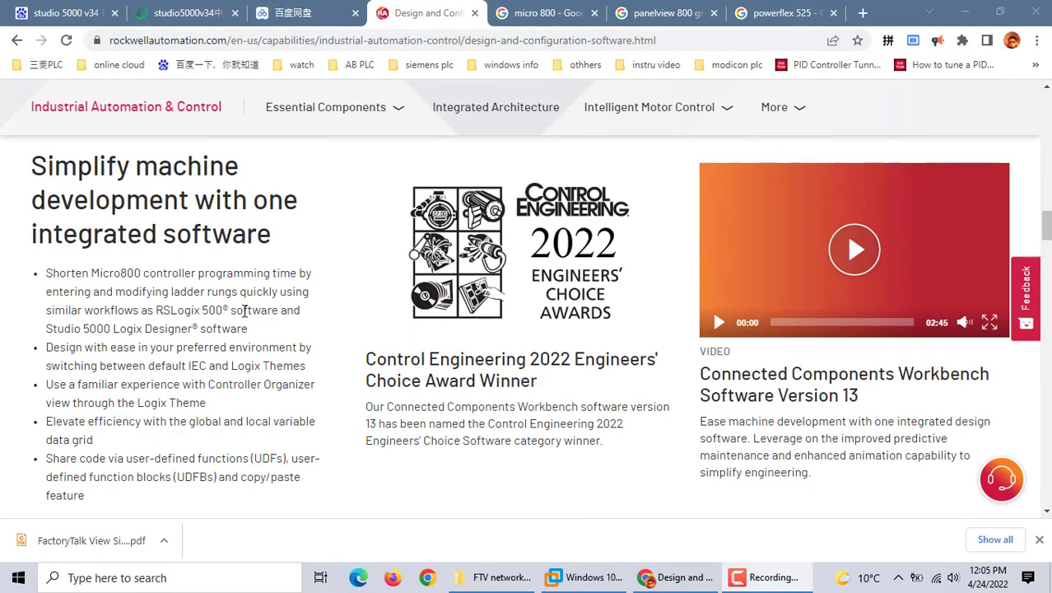
scroll(244, 310, "up", 5)
scroll(244, 310, "down", 5)
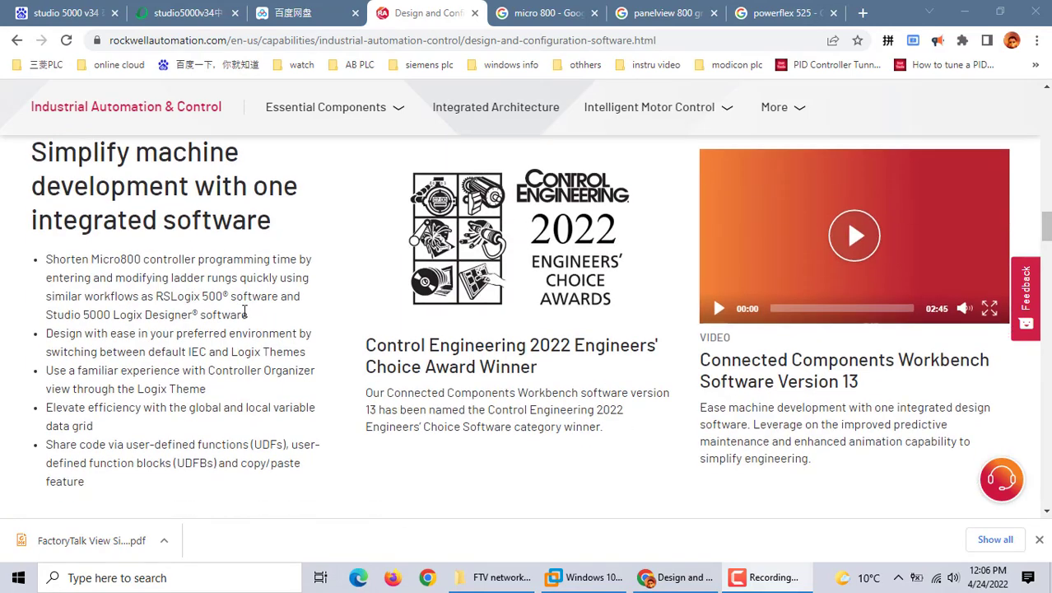
scroll(244, 310, "down", 5)
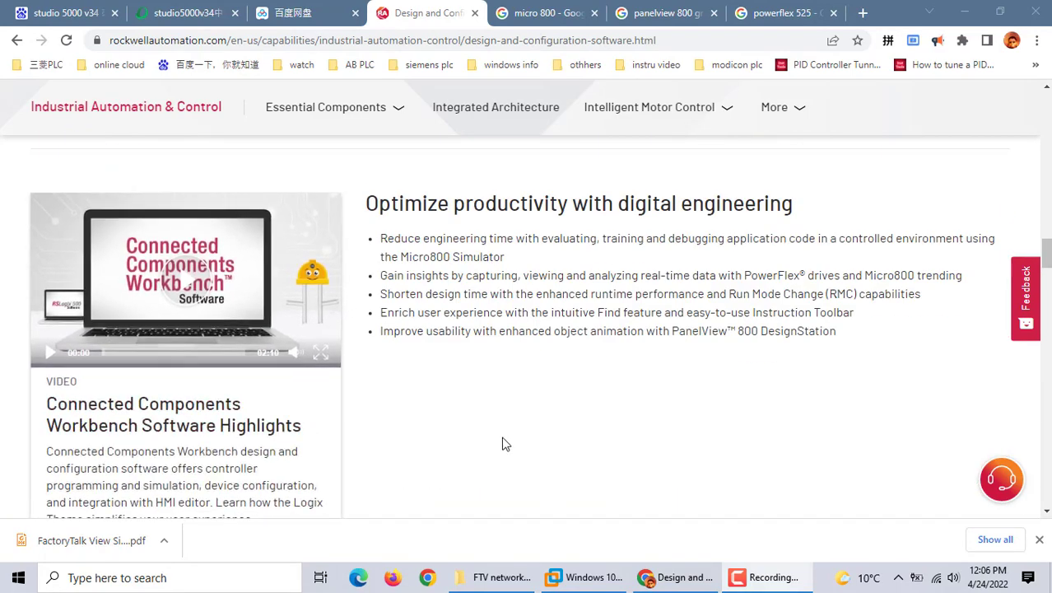
scroll(505, 443, "down", 2)
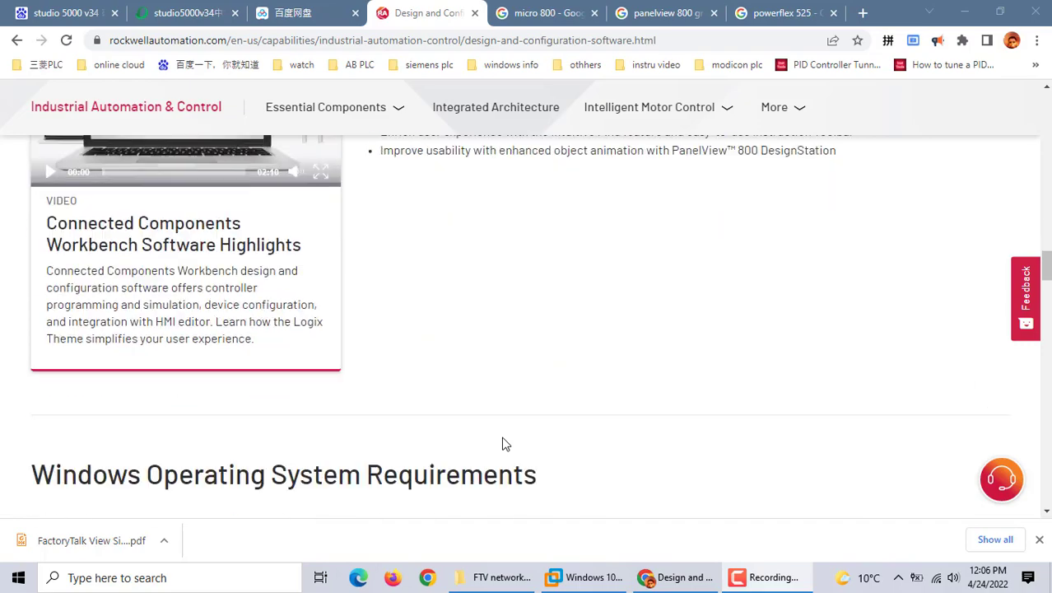
scroll(505, 444, "down", 4)
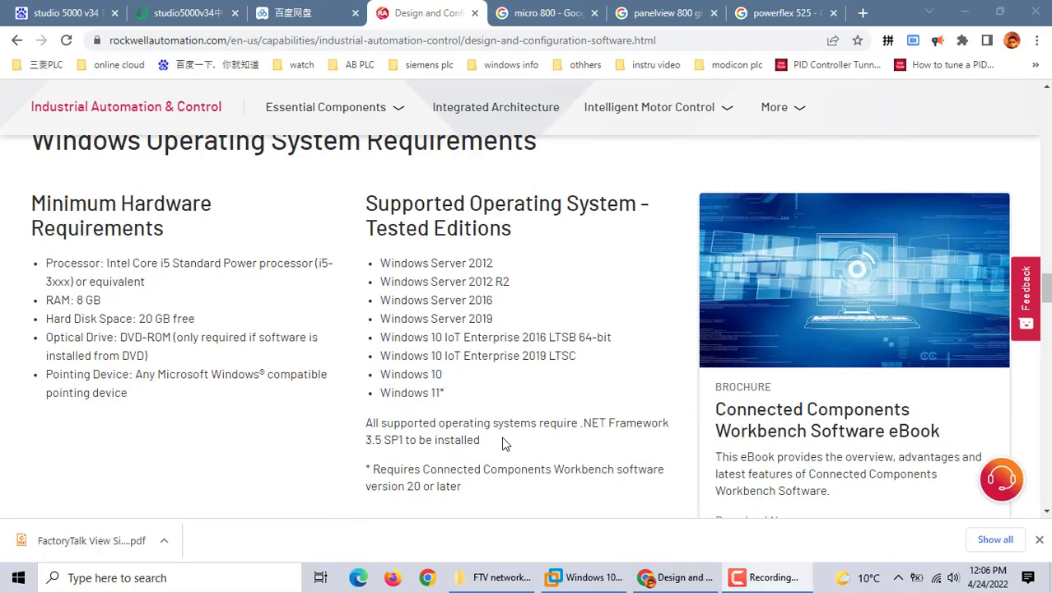
scroll(505, 444, "up", 5)
scroll(505, 444, "down", 5)
- Open the free Standard Edition download in the Product Compatibility & Downloads Center from the Download Software section
scroll(504, 444, "down", 5)
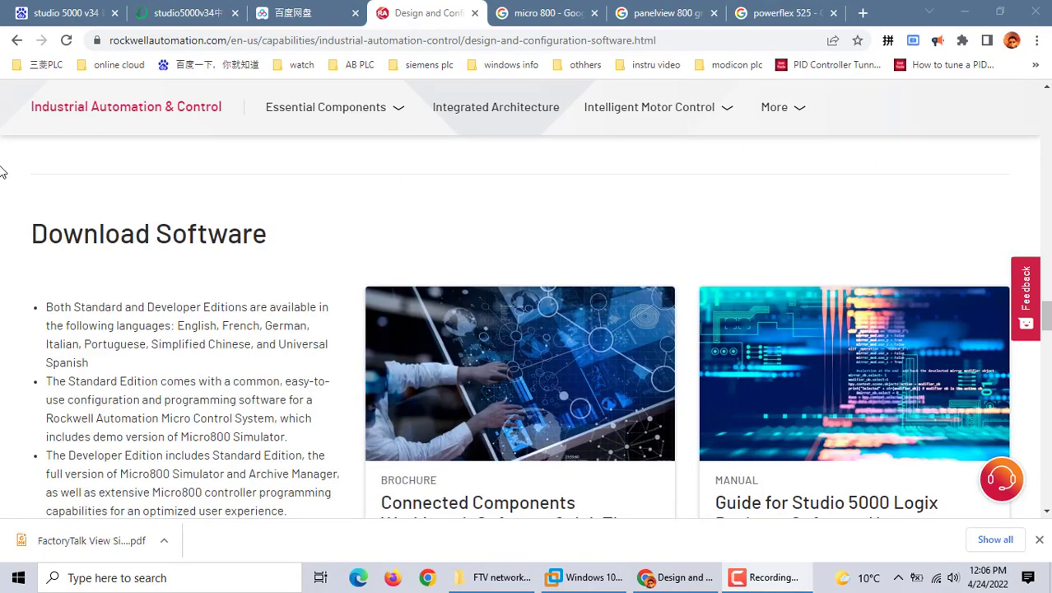
scroll(296, 283, "down", 5)
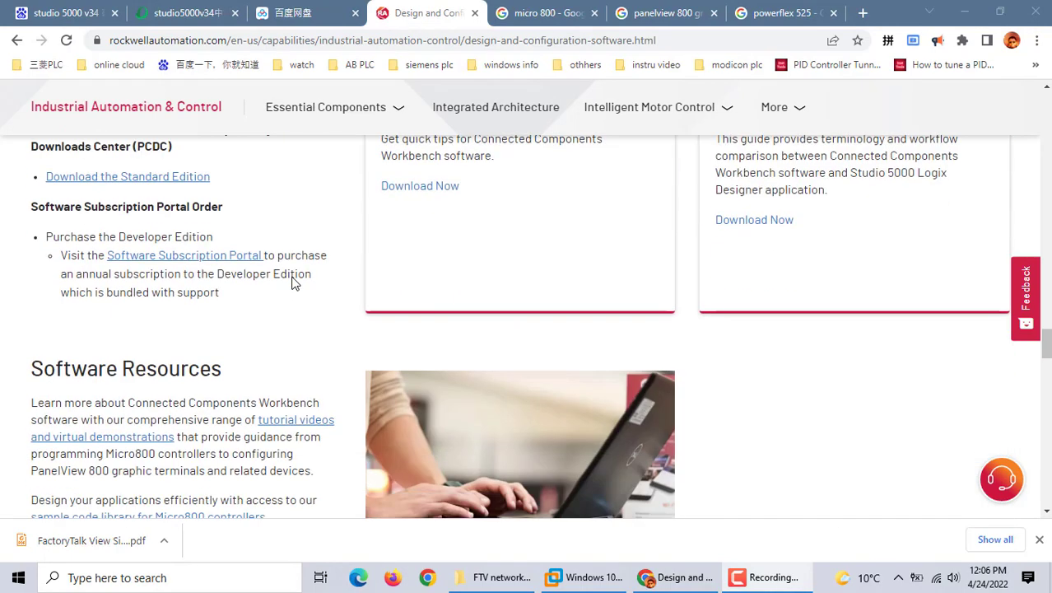
scroll(295, 283, "up", 1)
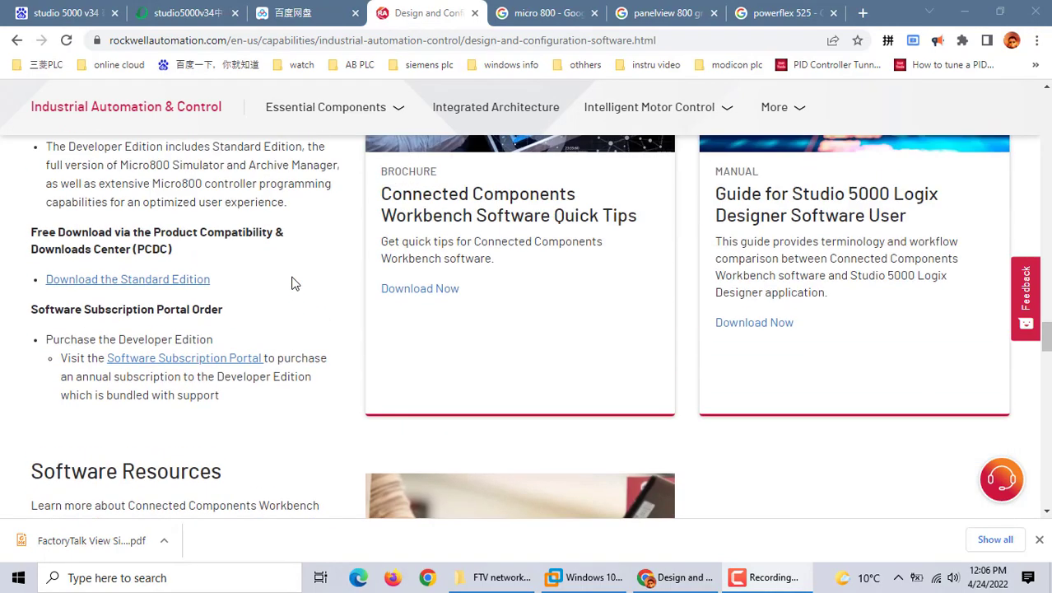
left_click(139, 280)
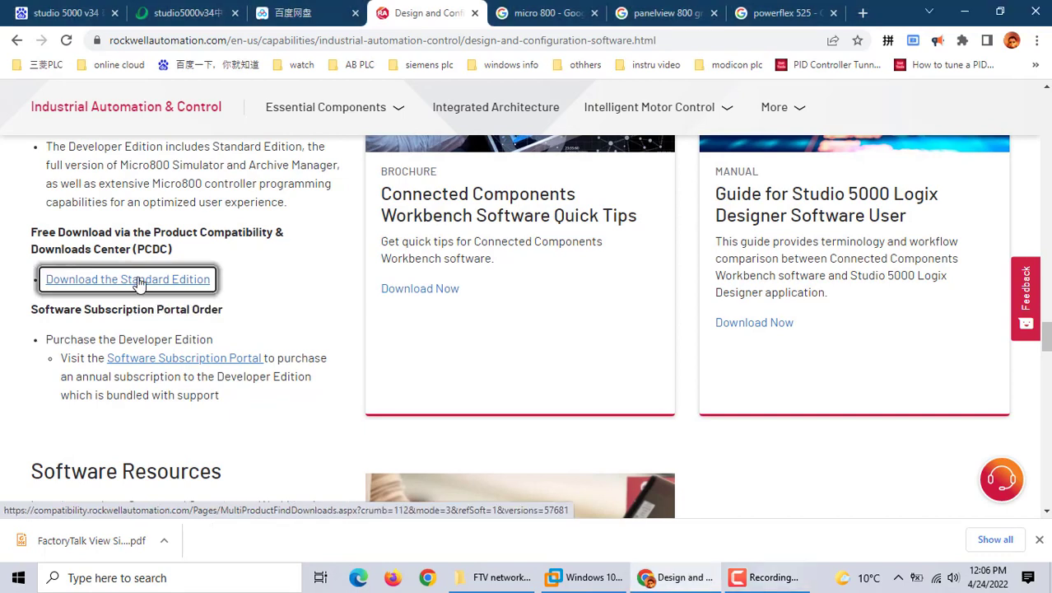
left_click(140, 284)
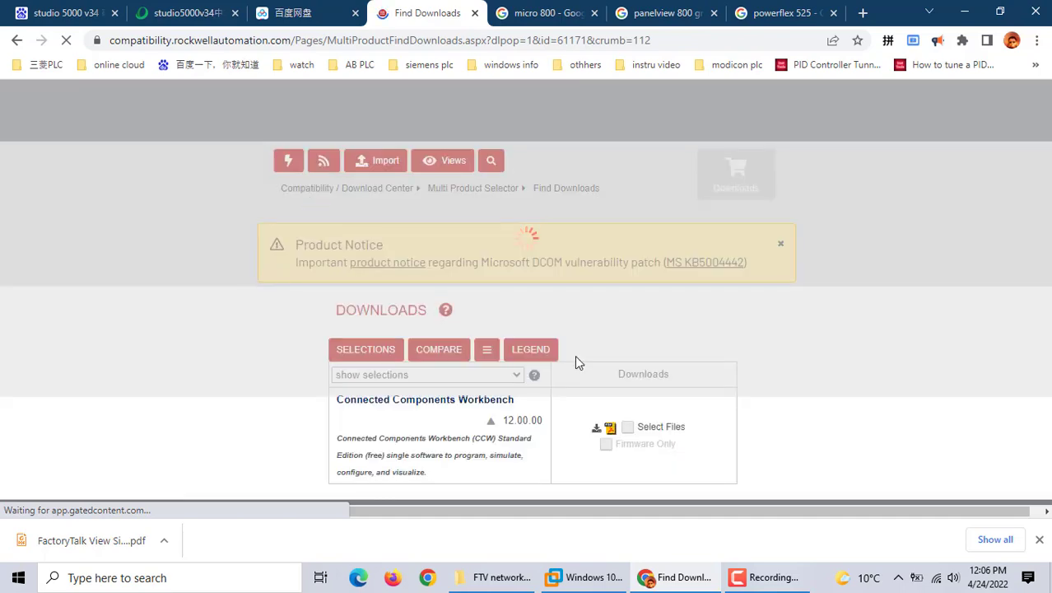
- Add Connected Components Workbench Standard Multiple Languages Edition v20.01.00 to the downloads, review the download cart and close it
left_click(650, 448)
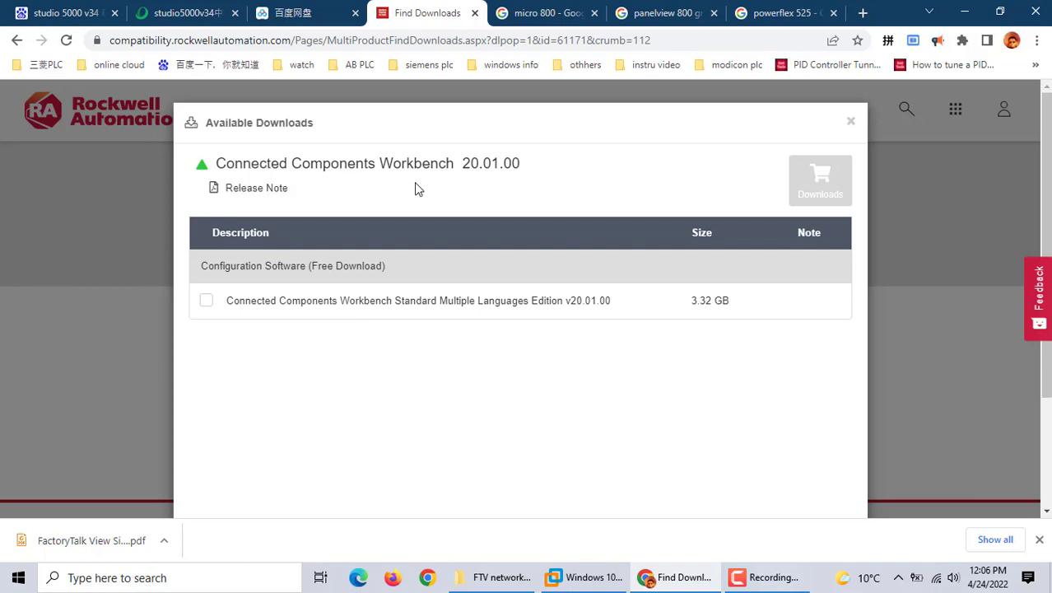
left_click(209, 302)
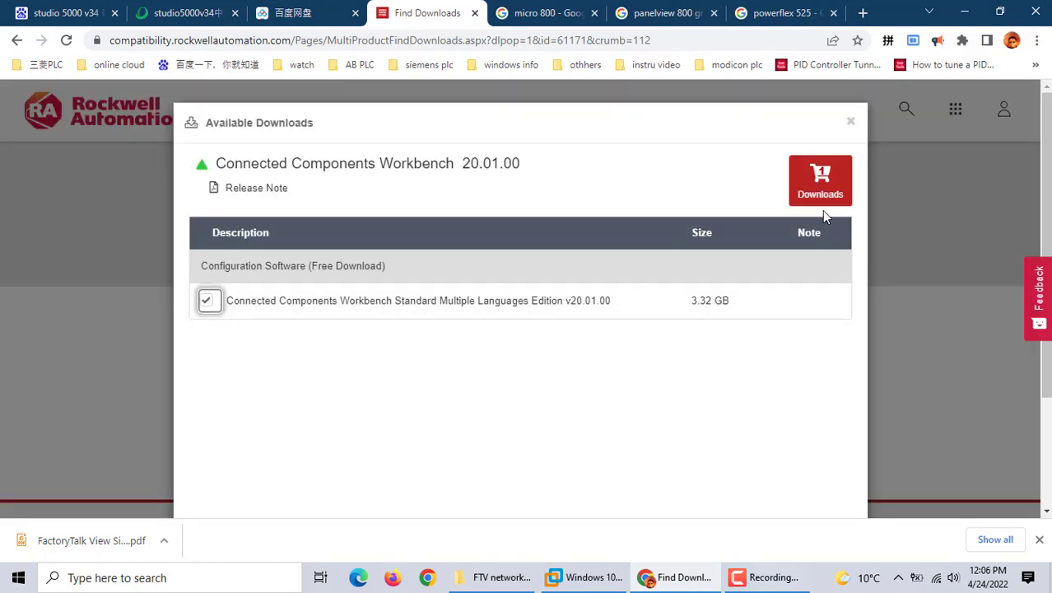
left_click(820, 197)
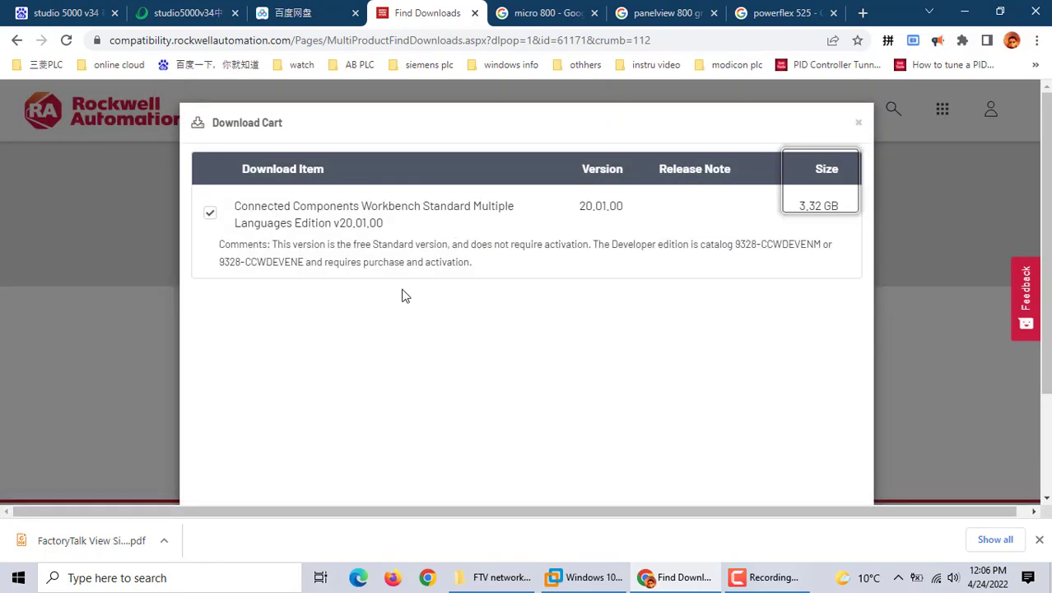
scroll(520, 319, "down", 2)
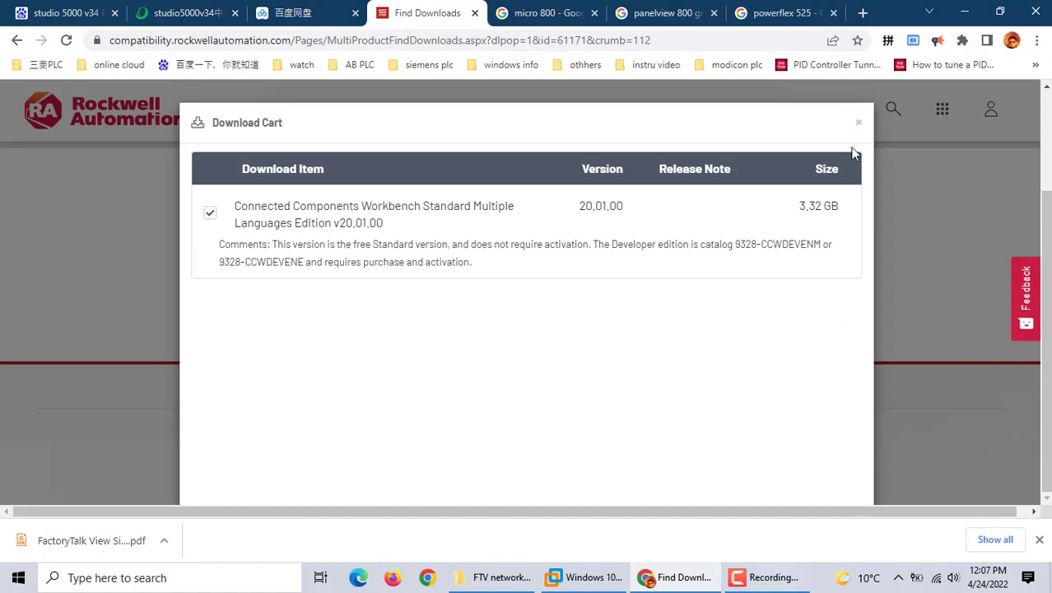
left_click(859, 123)
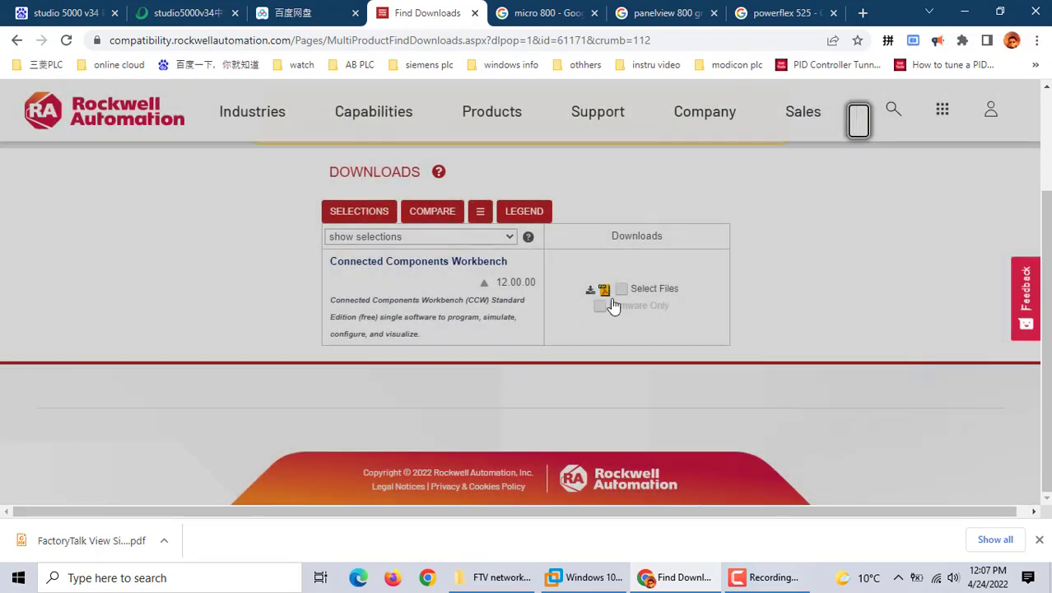
- Examine the files available for Connected Components Workbench 12.00.00, then close the list
left_click(613, 301)
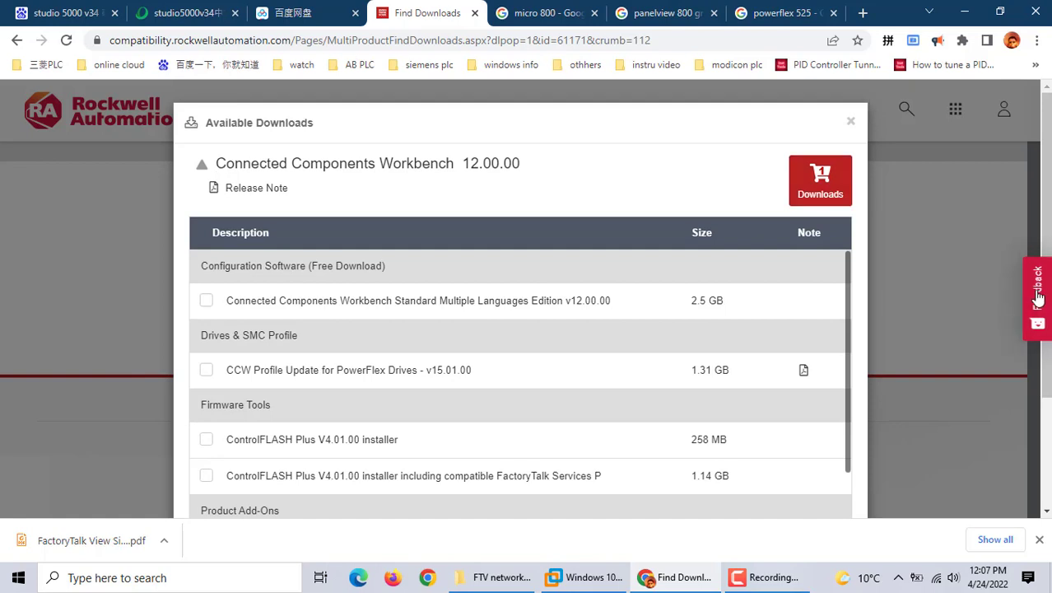
scroll(1048, 404, "down", 1)
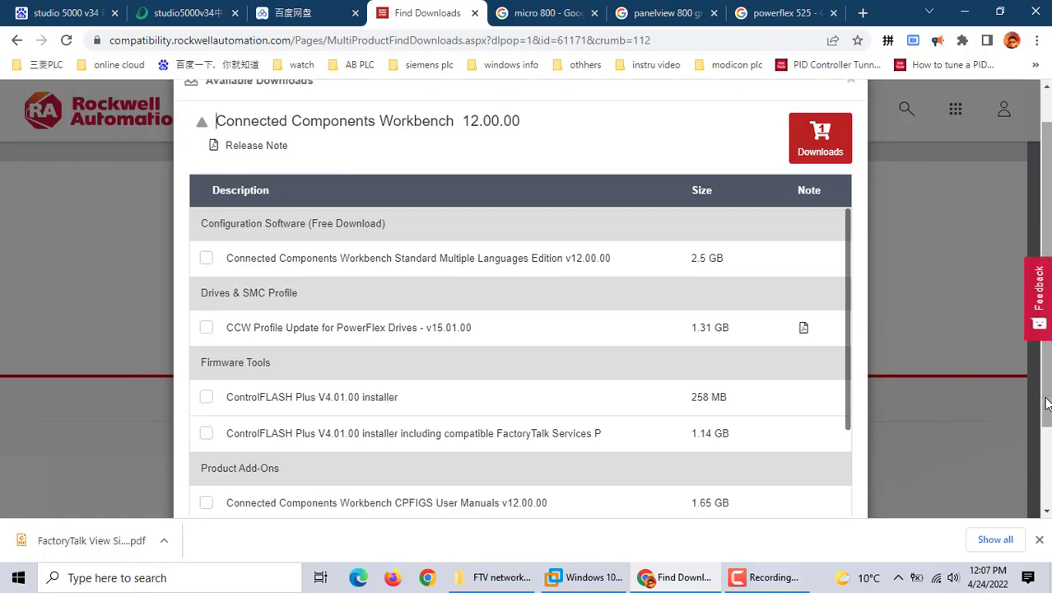
scroll(1047, 403, "down", 2)
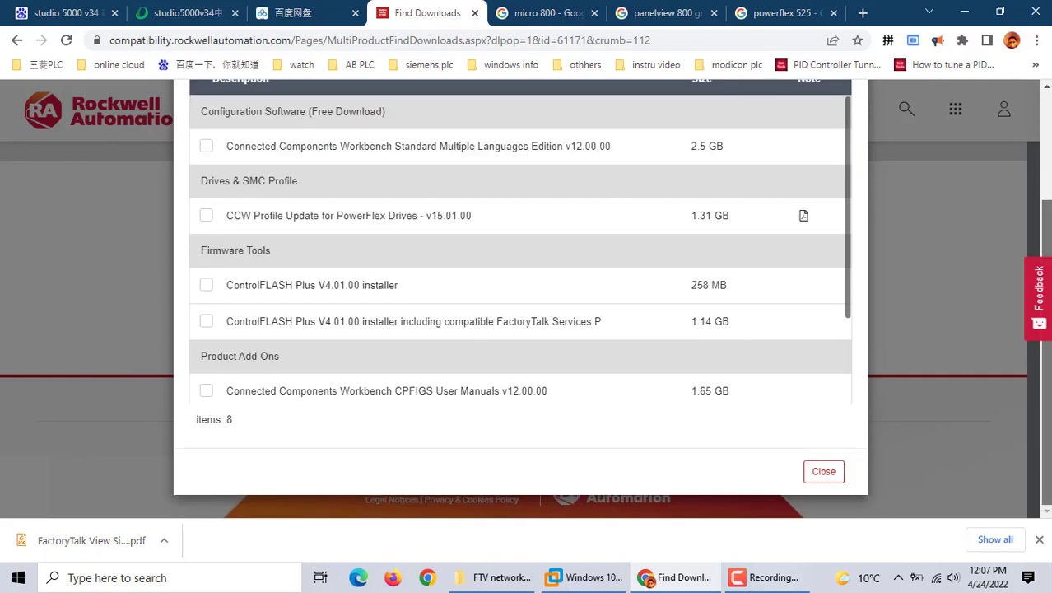
left_click(824, 471)
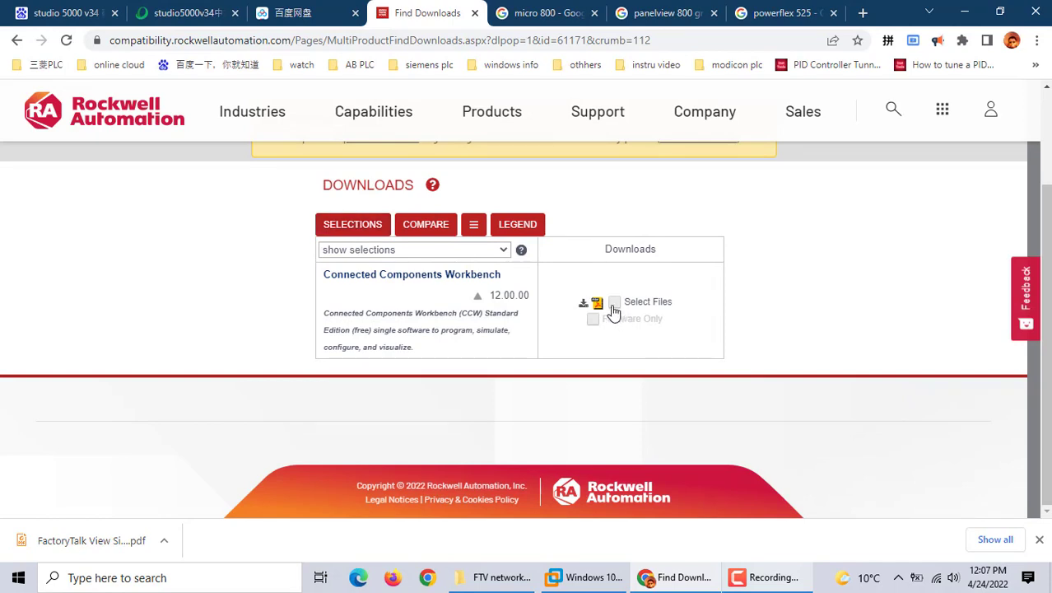
- Open the comparison page for Connected Components Workbench and look through its available versions
left_click(425, 227)
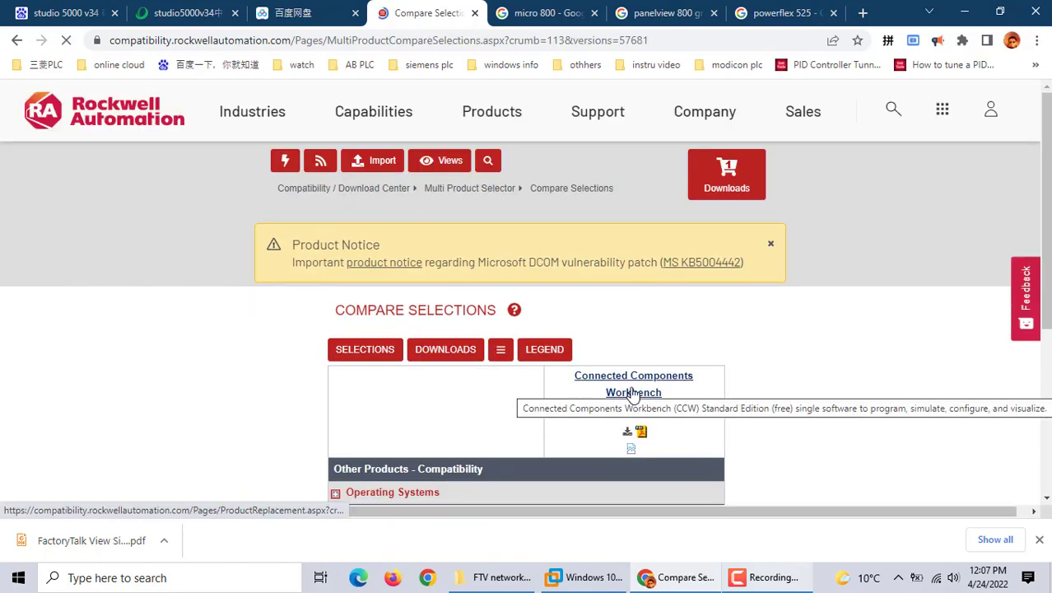
scroll(564, 430, "down", 1)
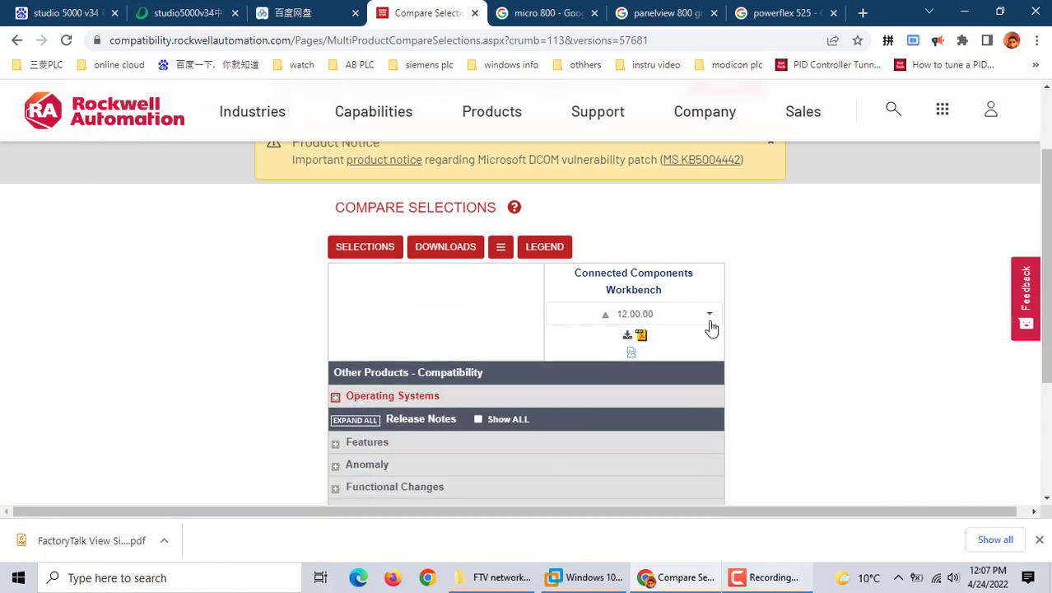
left_click(710, 323)
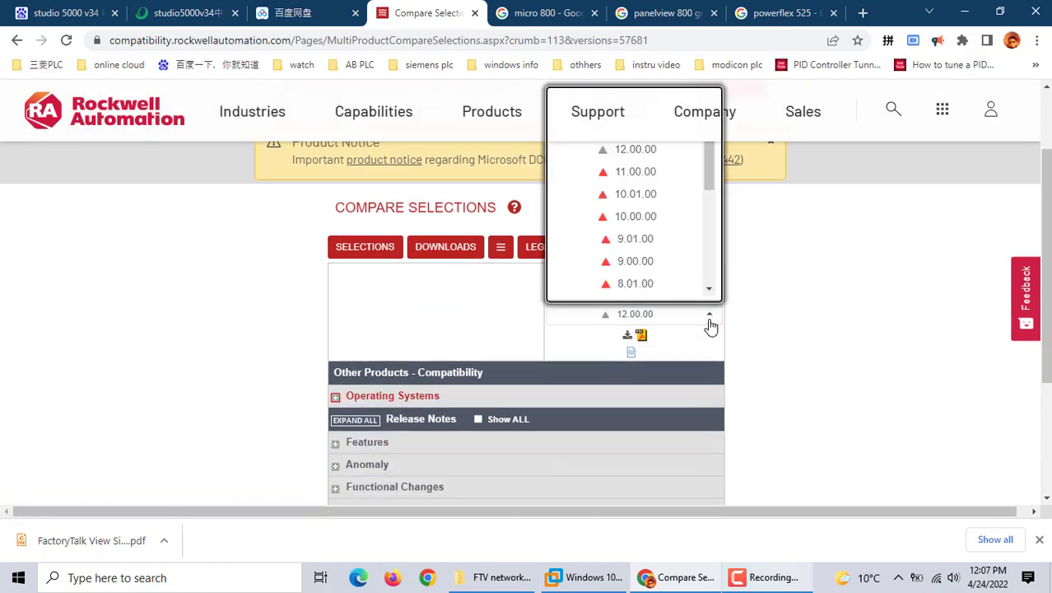
left_click(850, 237)
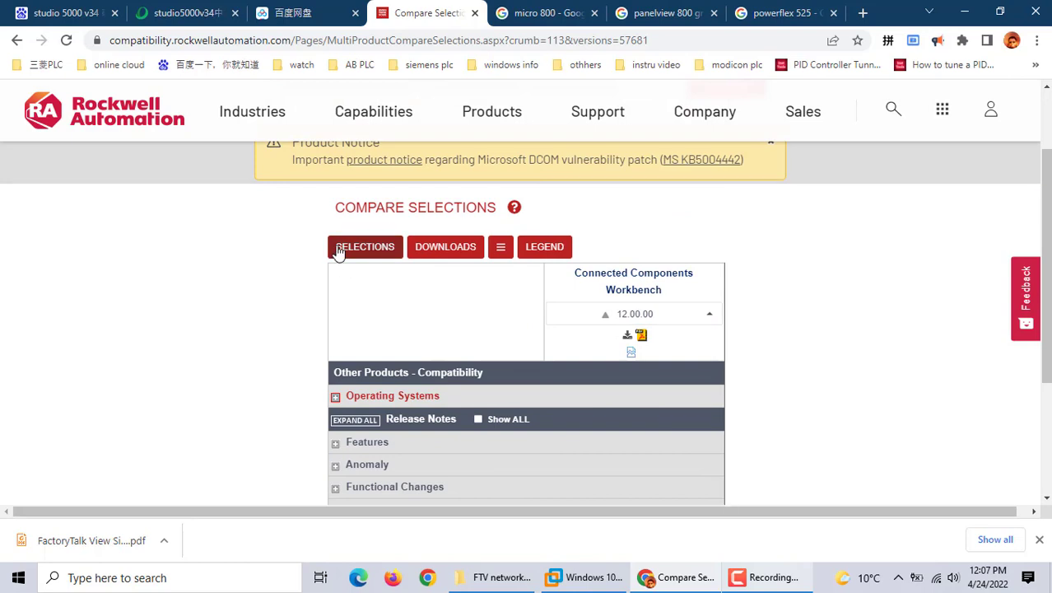
- Return to the product selections, clear the existing selection and search for CCW
left_click(338, 248)
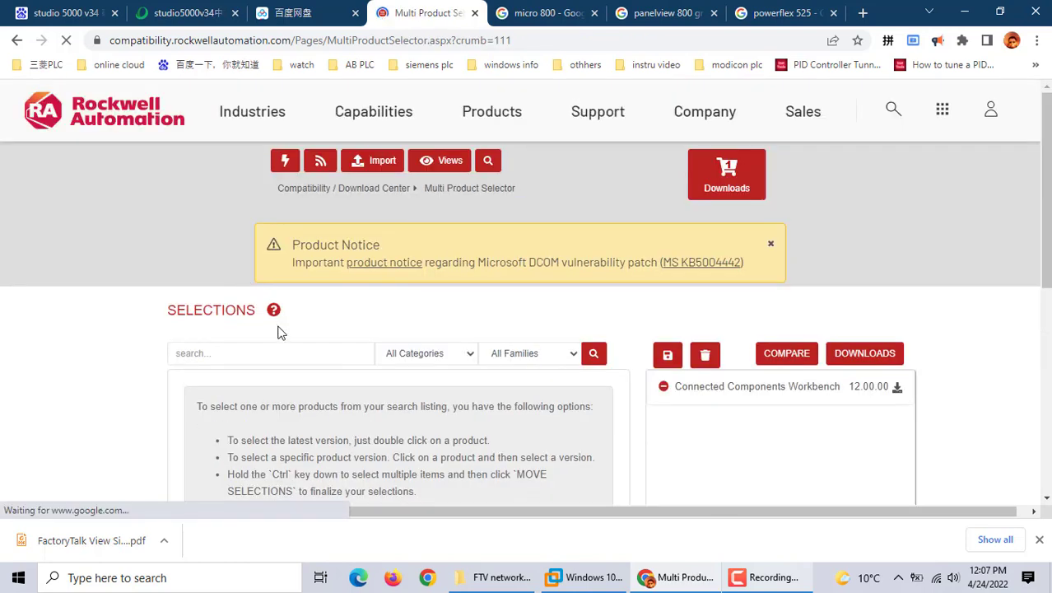
left_click(705, 354)
left_click(213, 353)
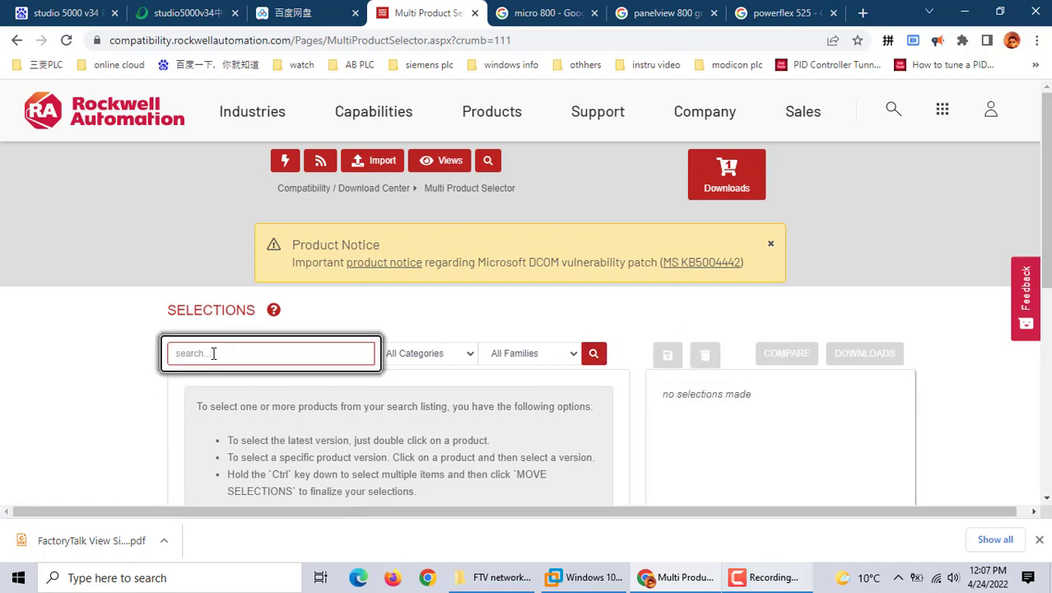
type("c")
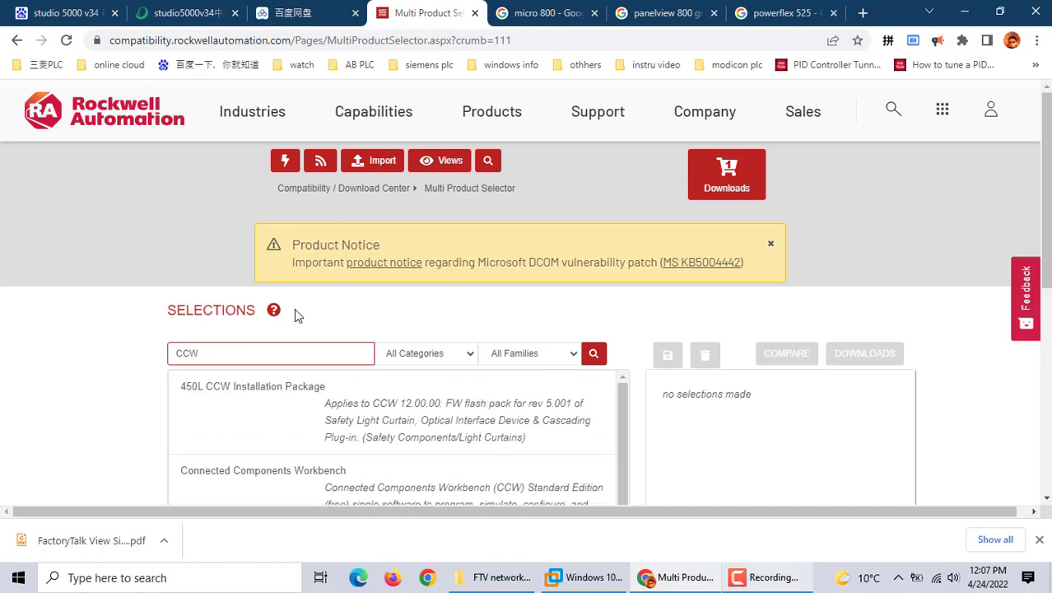
- Select Connected Components Workbench Standard Edition version 20.01.00 from the search results and open its downloads page
scroll(294, 307, "down", 4)
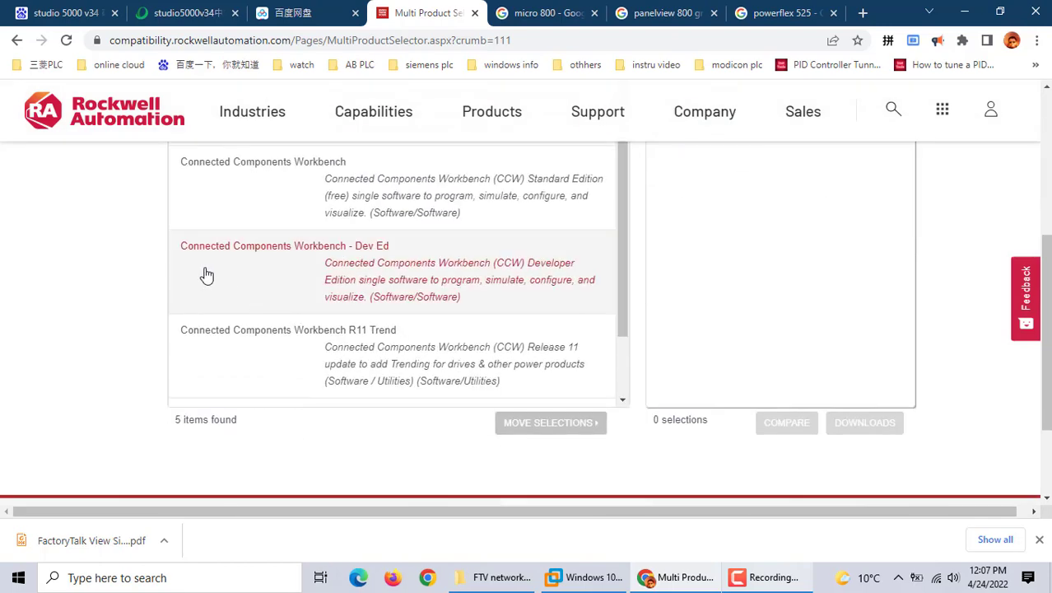
scroll(206, 275, "up", 3)
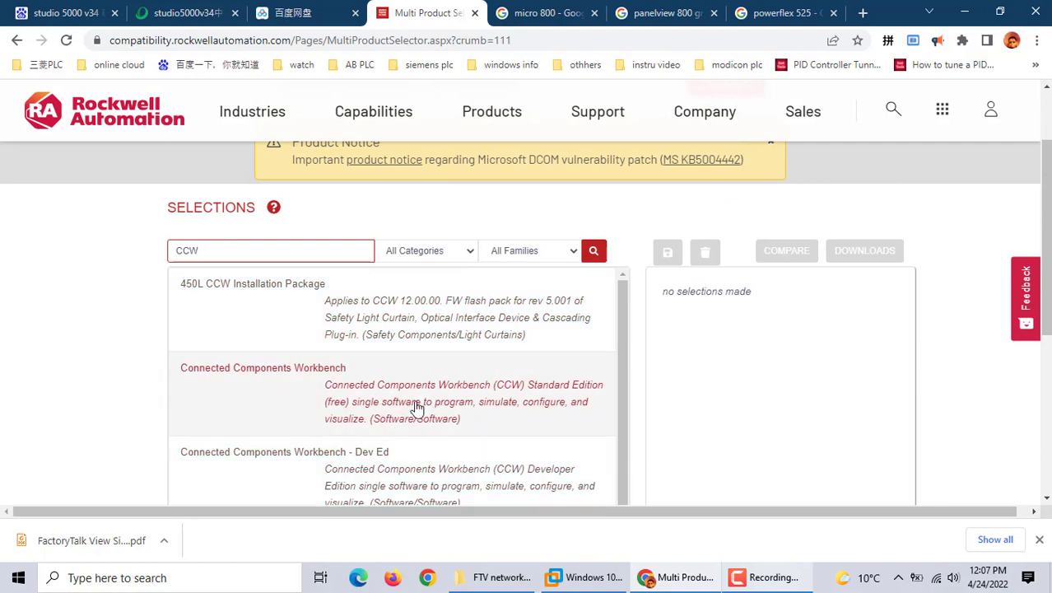
left_click(418, 408)
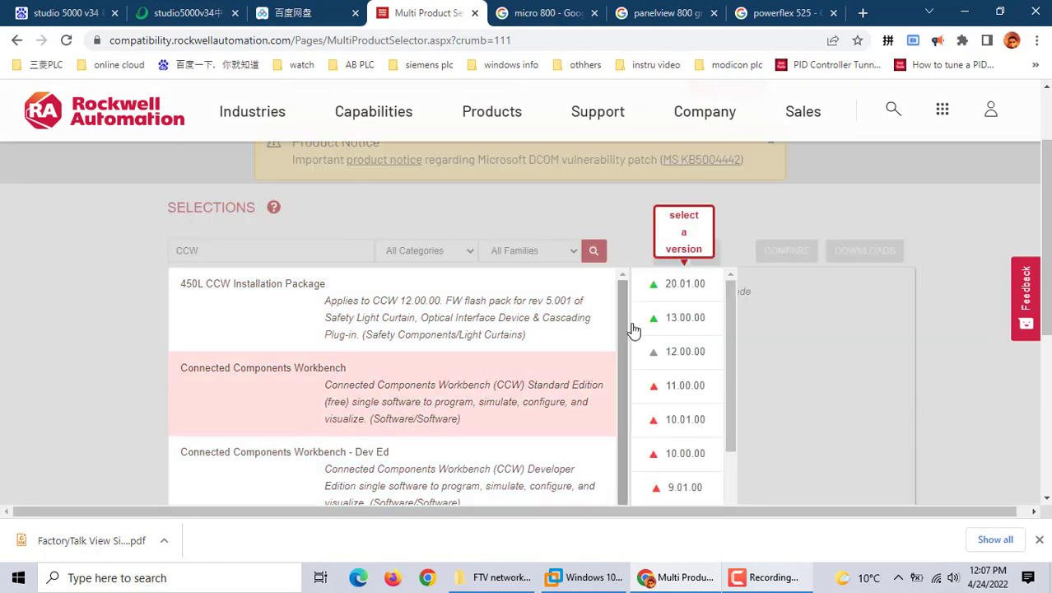
left_click(676, 294)
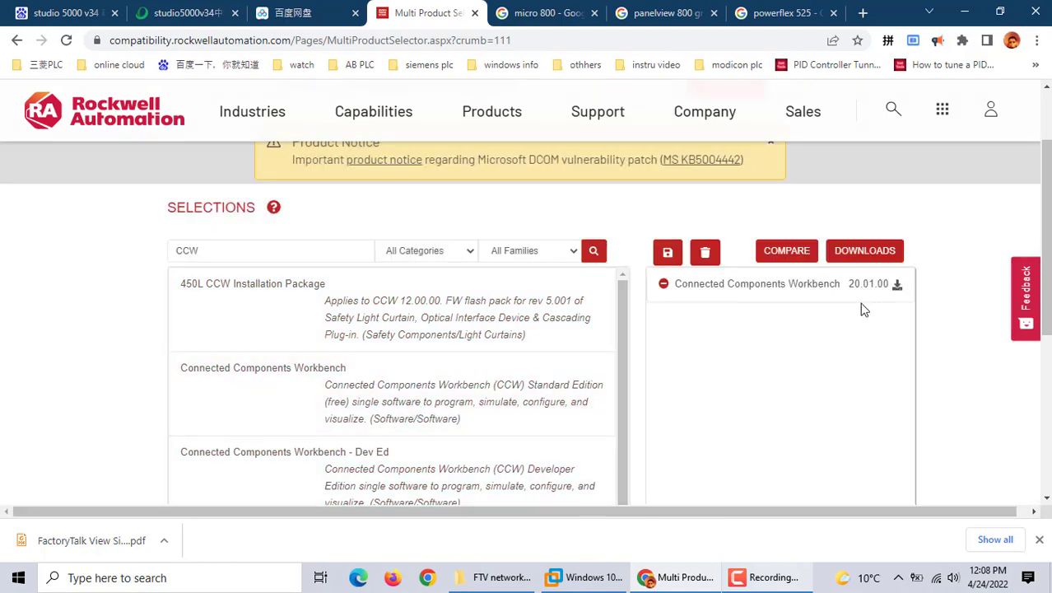
left_click(861, 255)
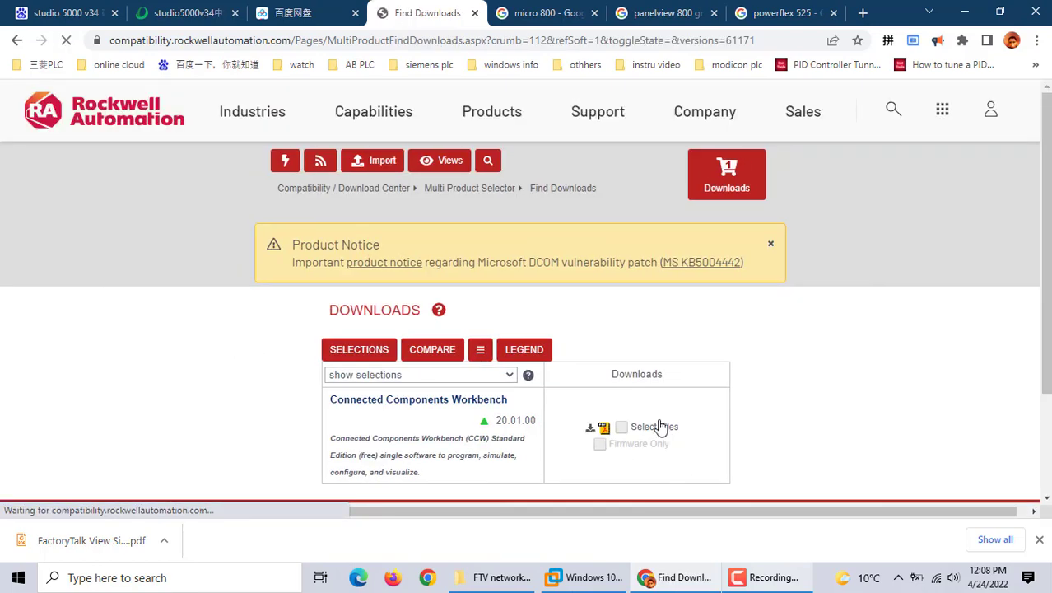
- Open the files available for Connected Components Workbench 20.01.00, review the download cart and close it
left_click(632, 429)
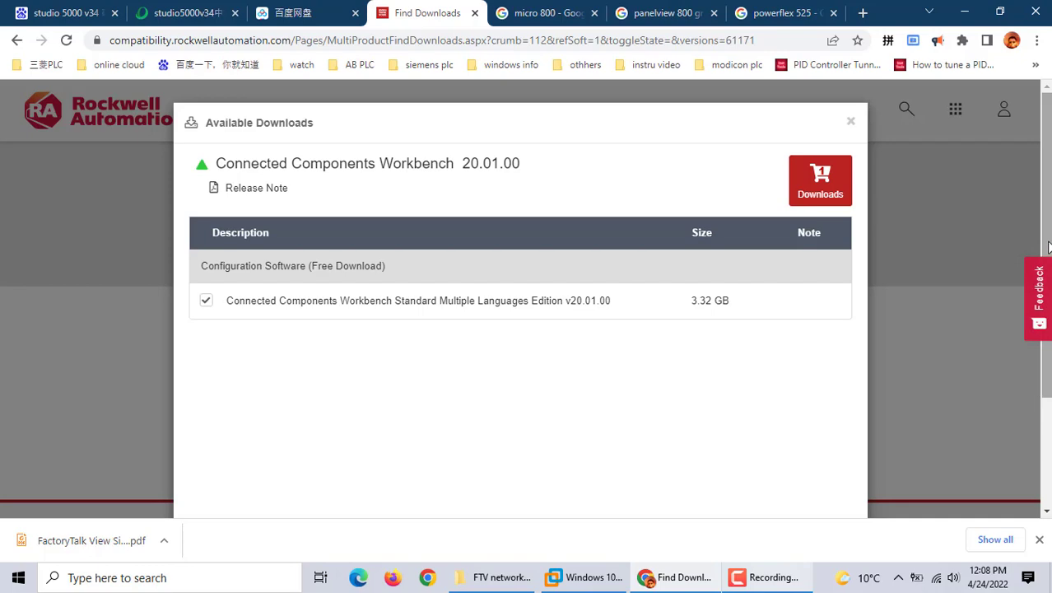
left_click_drag(1048, 246, 1049, 358)
scroll(1045, 358, "up", 4)
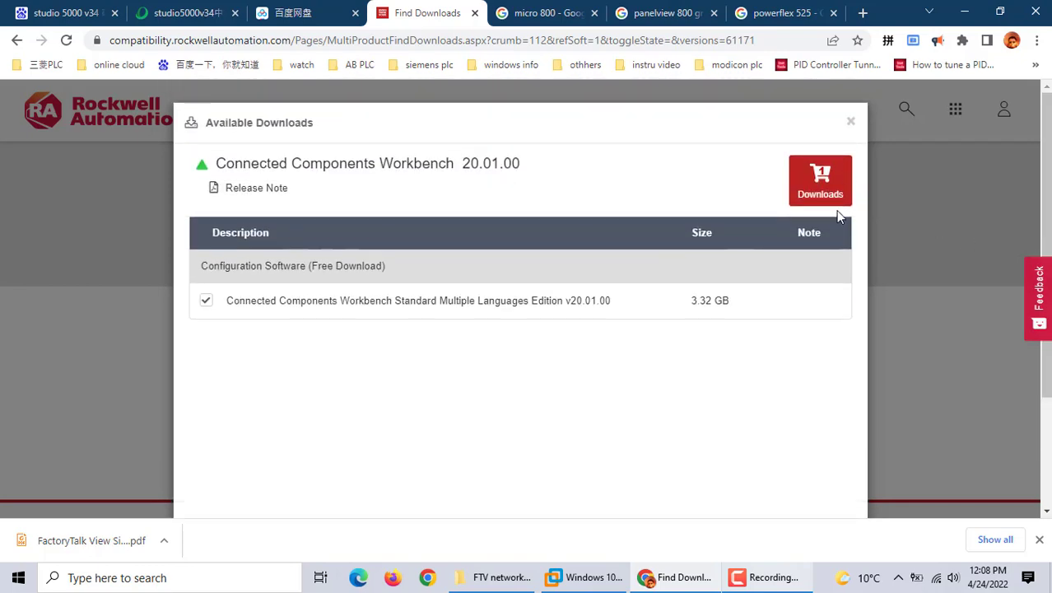
left_click(820, 182)
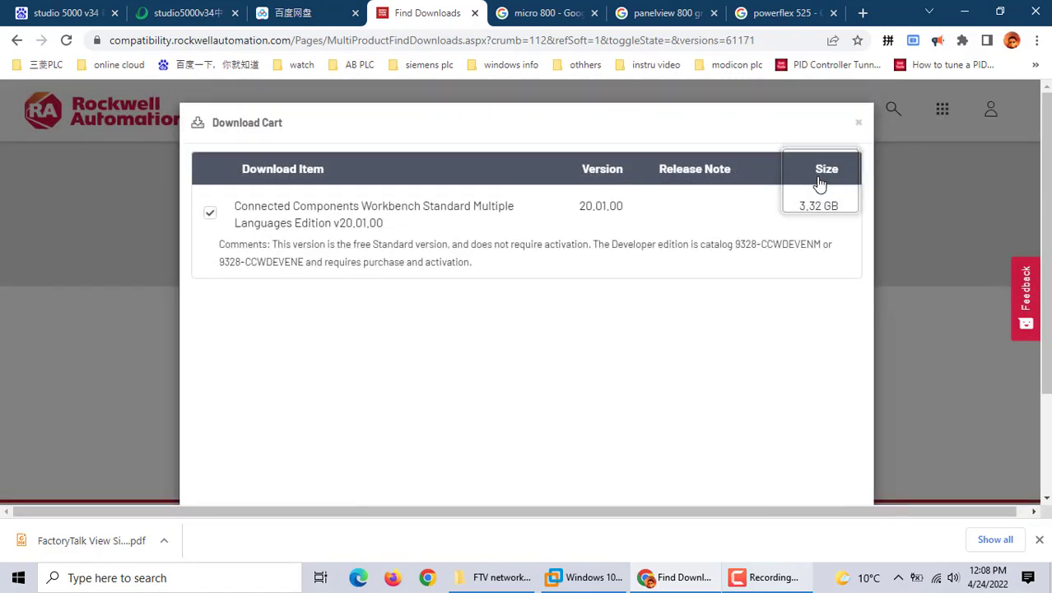
scroll(738, 382, "down", 2)
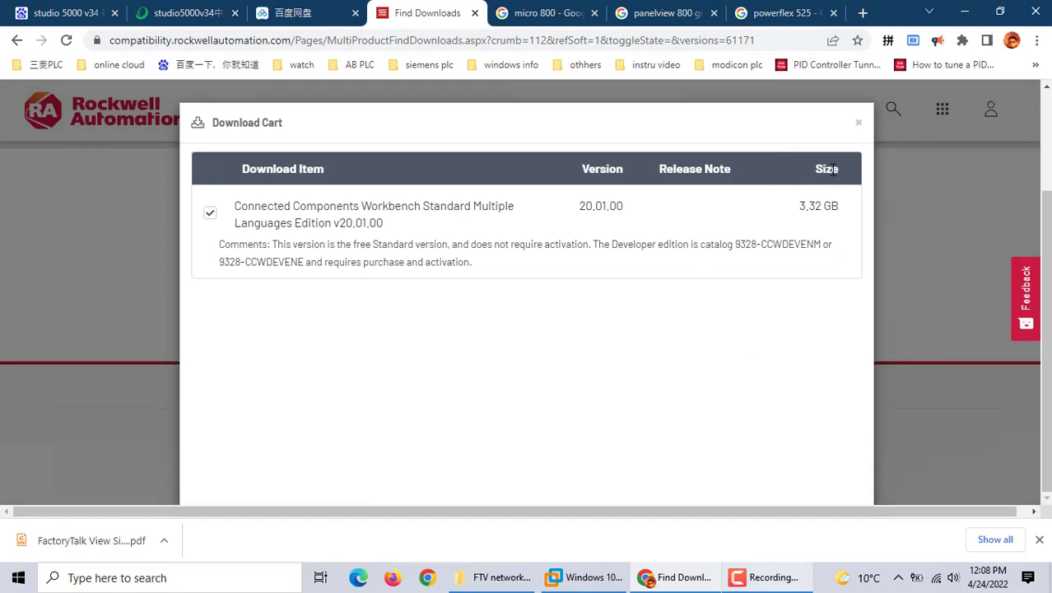
left_click(857, 124)
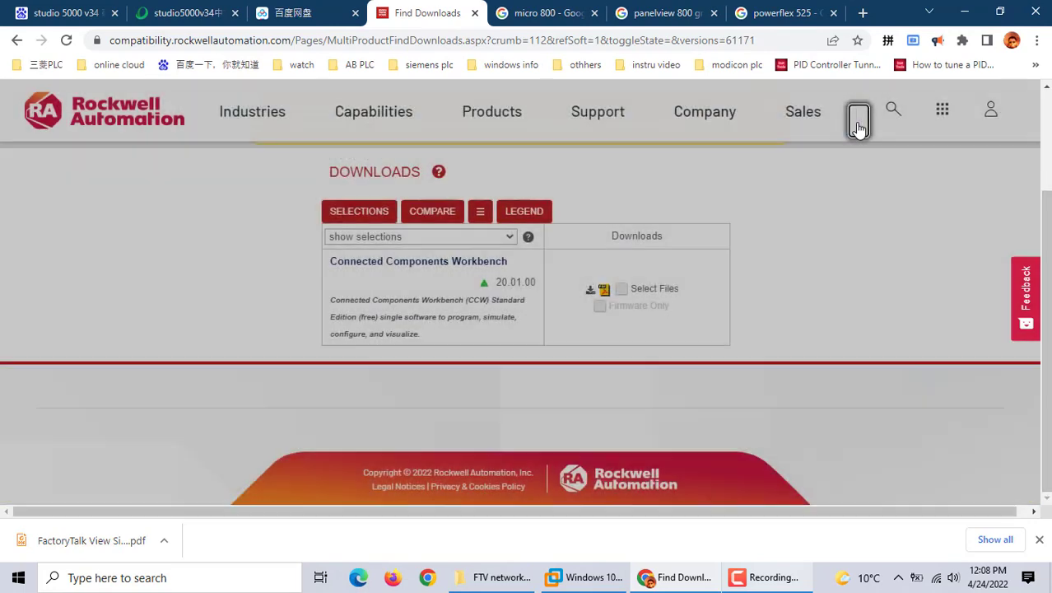
- Reopen the download cart for Connected Components Workbench 20.01.00 and start the download, accepting the end-user license agreement
left_click(616, 303)
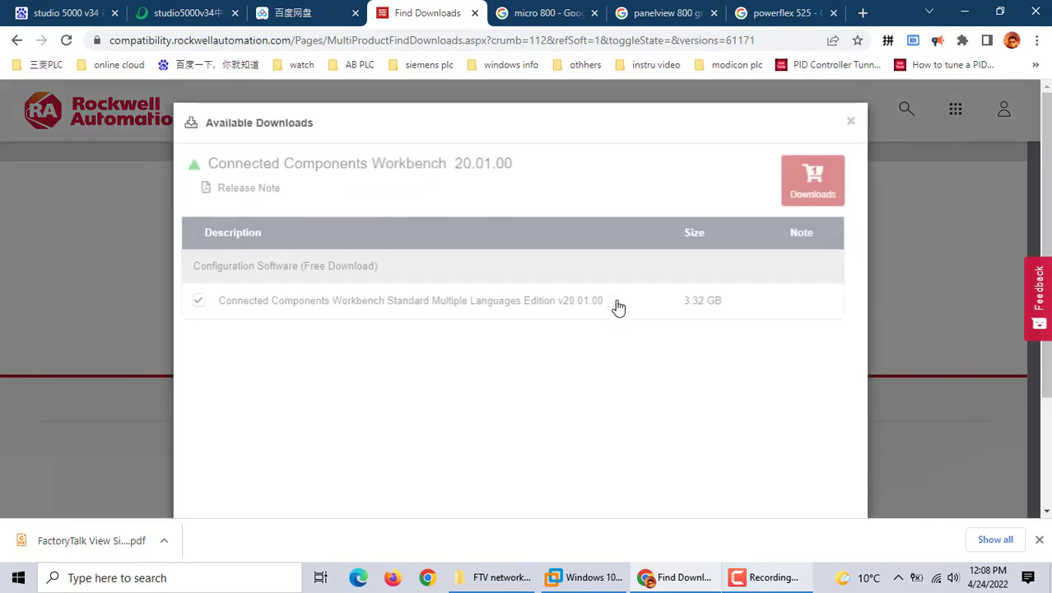
left_click(826, 188)
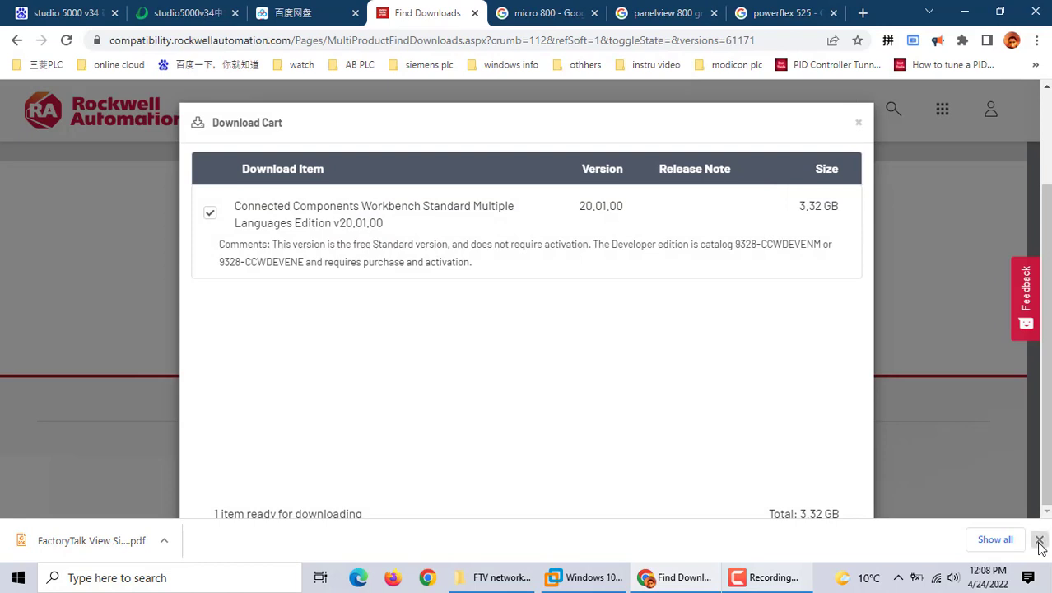
left_click(1039, 541)
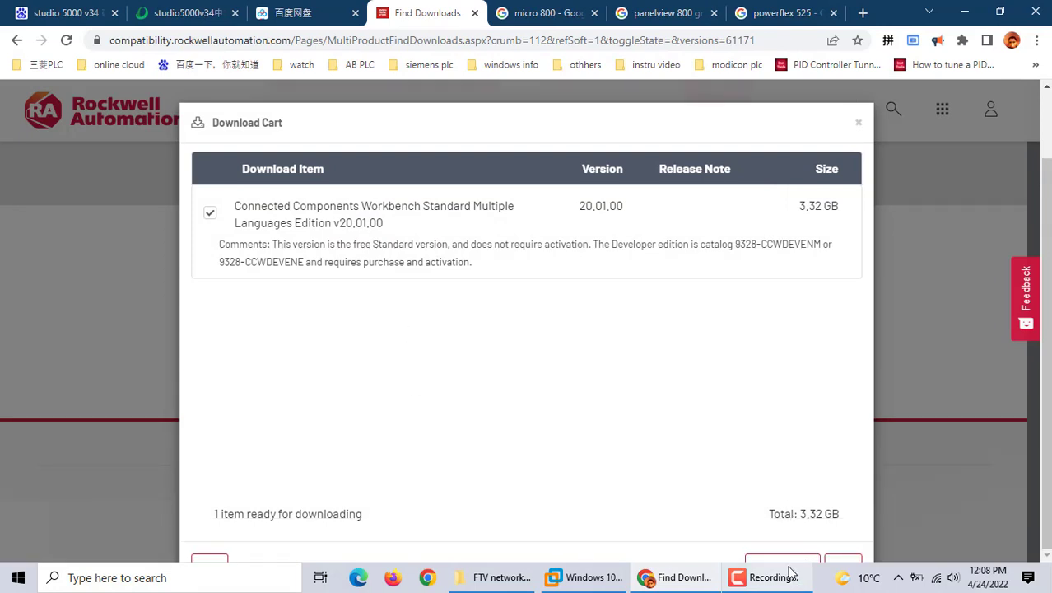
mouse_move(786, 564)
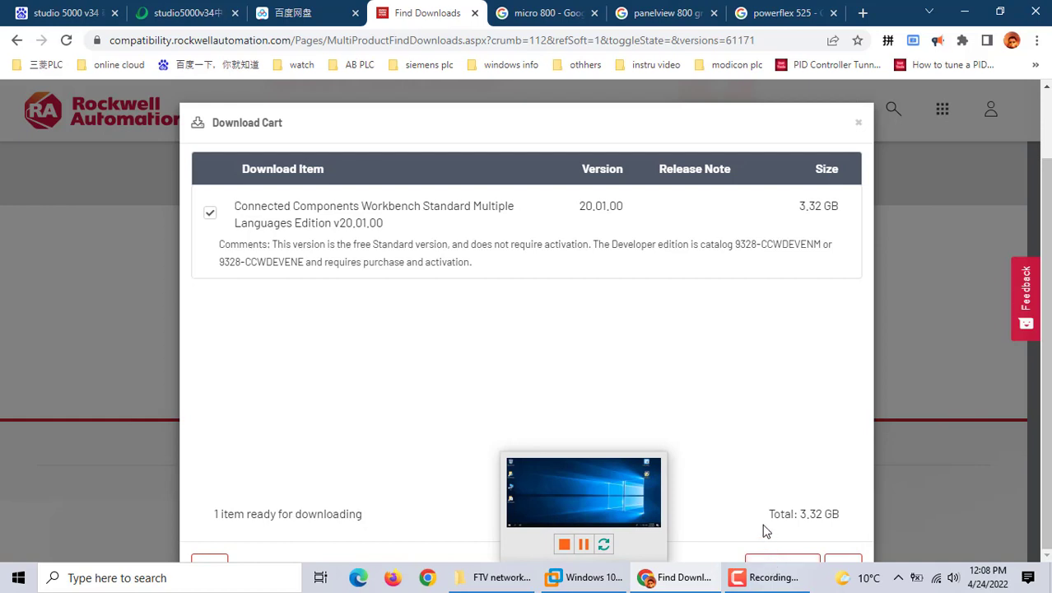
left_click(787, 561)
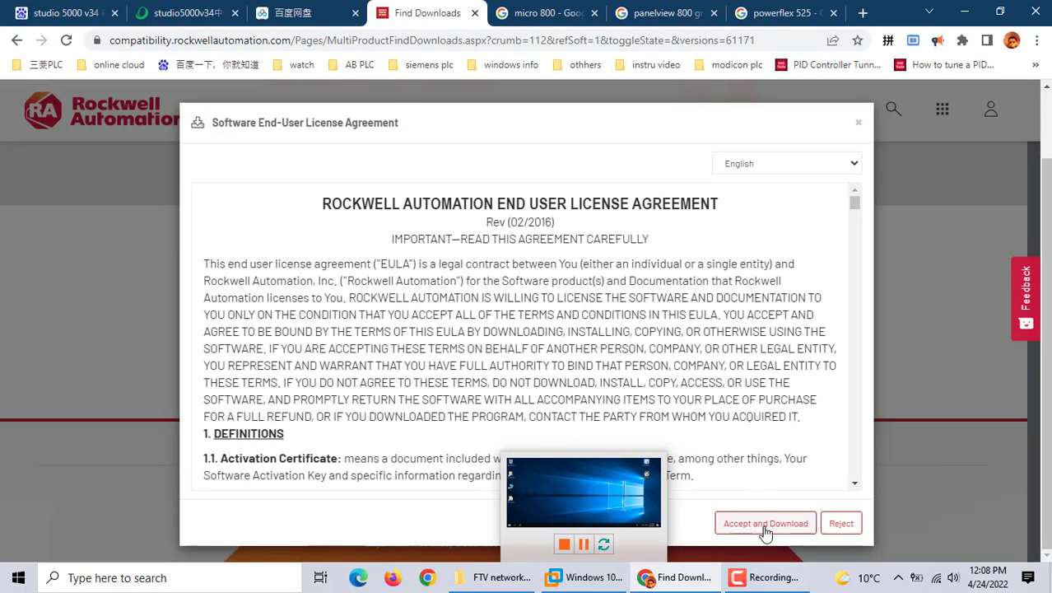
left_click(766, 524)
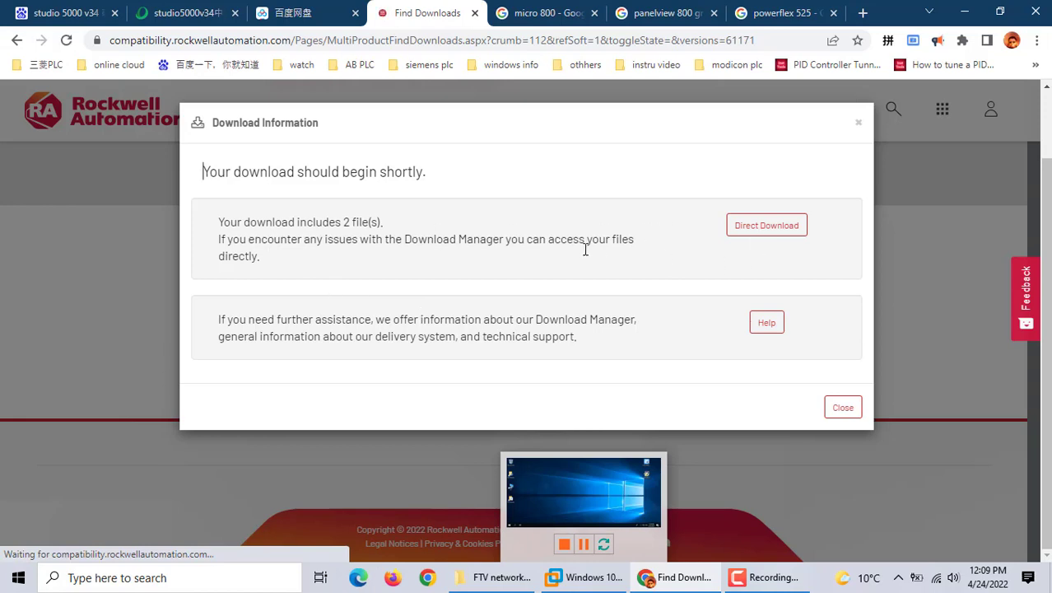
- View the direct download links for the Standard Edition, cancelling the offered file save, and close the list
left_click(766, 226)
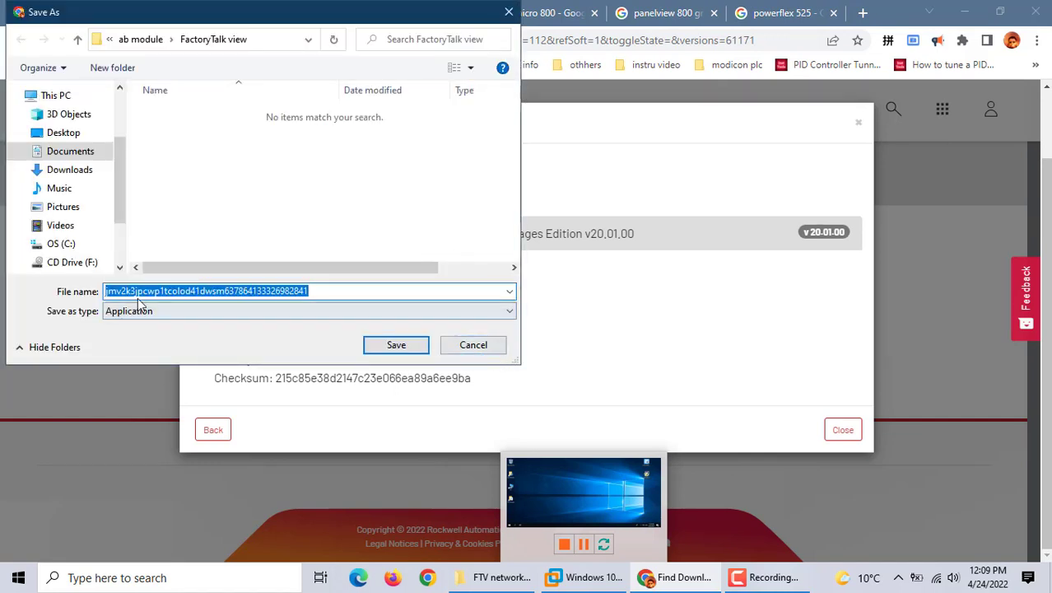
left_click(476, 349)
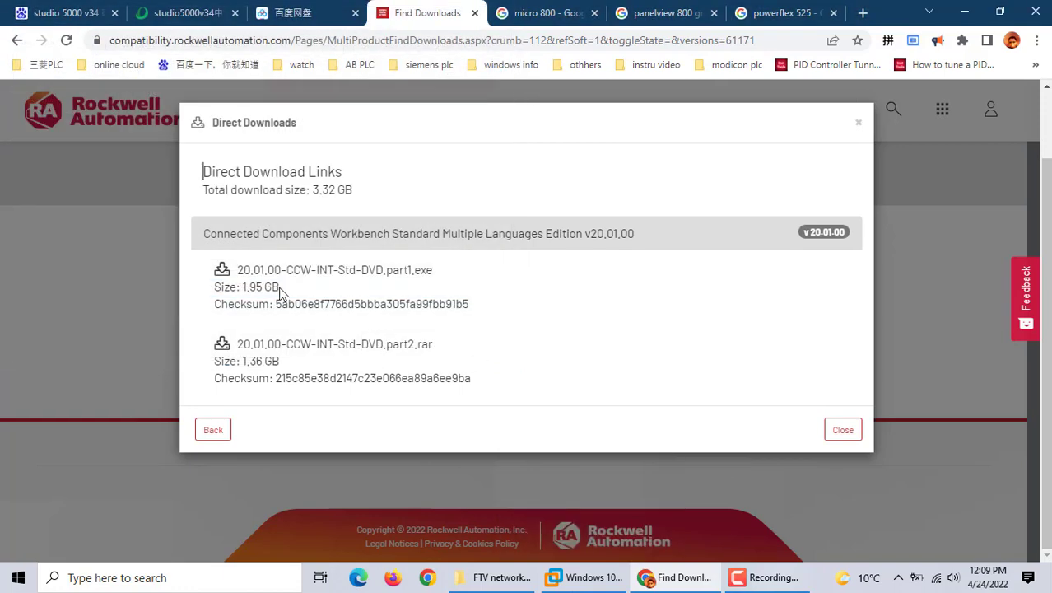
left_click(841, 431)
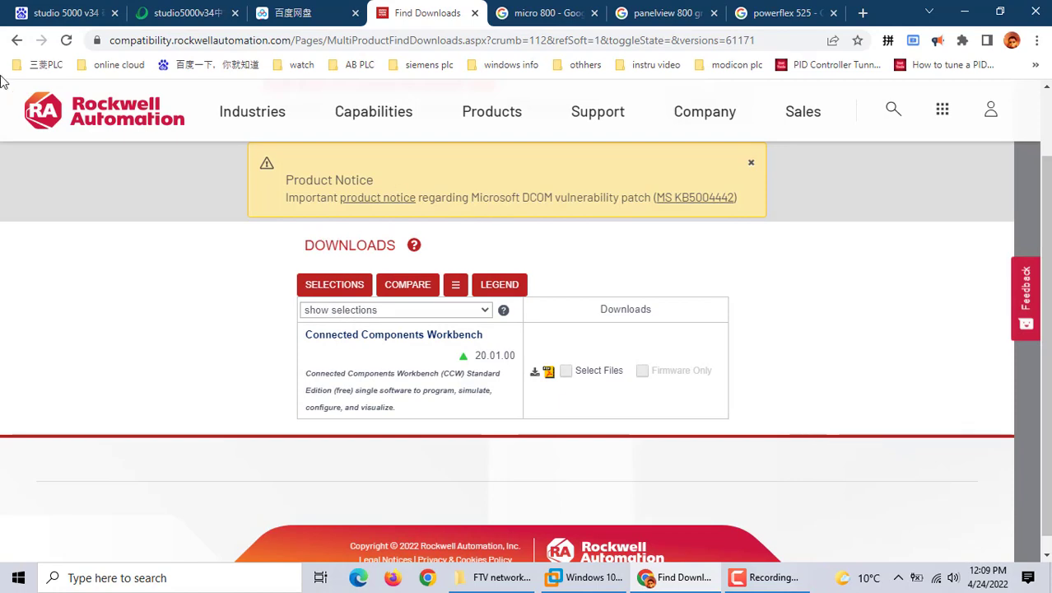
- Go back through the browsing history to the Design and Configuration Software page and read its Connected Components Workbench overview
left_click(15, 41)
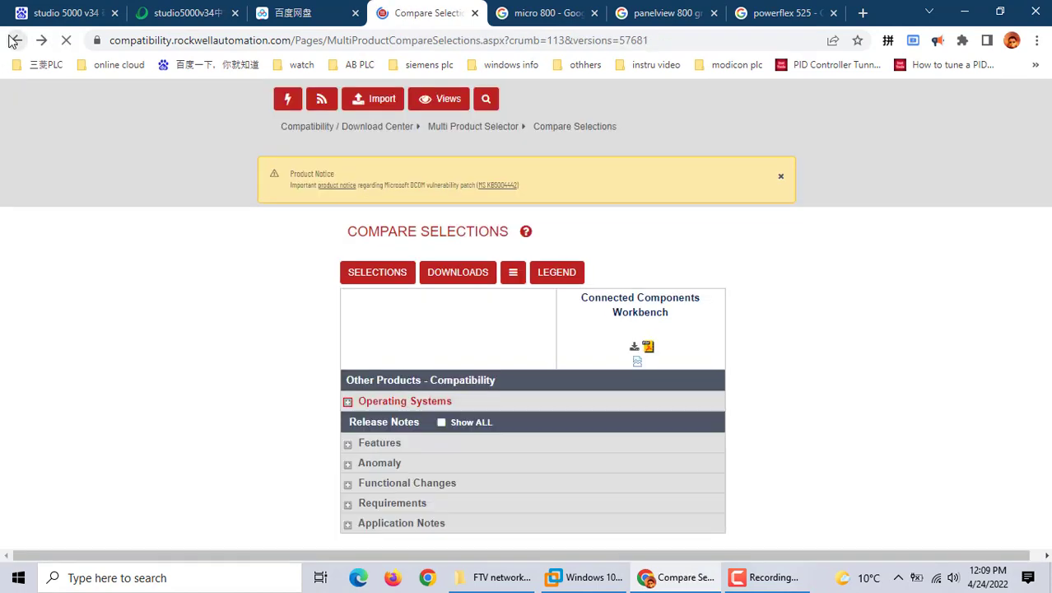
left_click(13, 41)
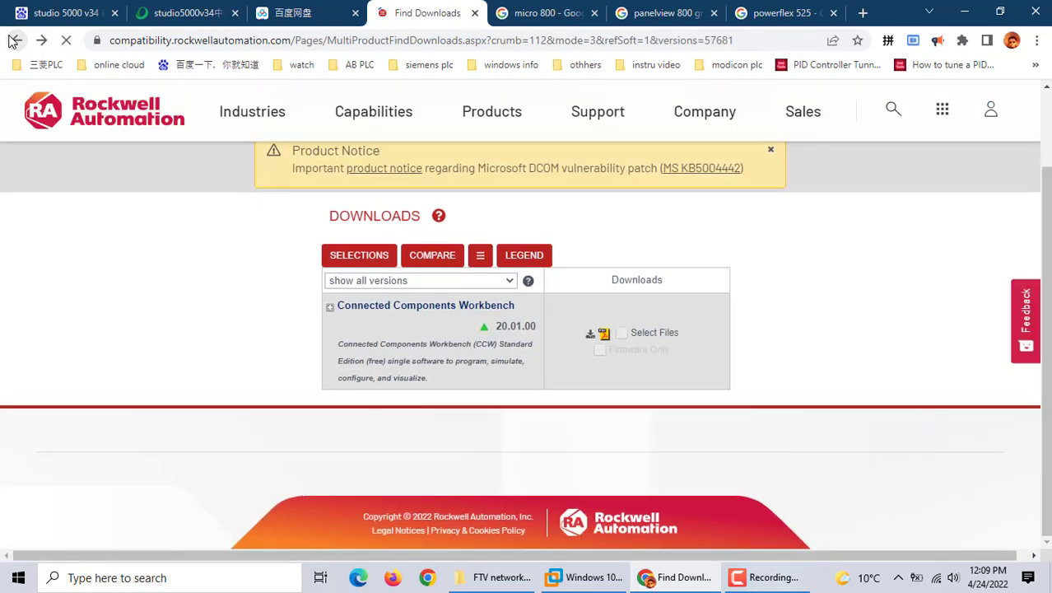
left_click(13, 41)
left_click(13, 41)
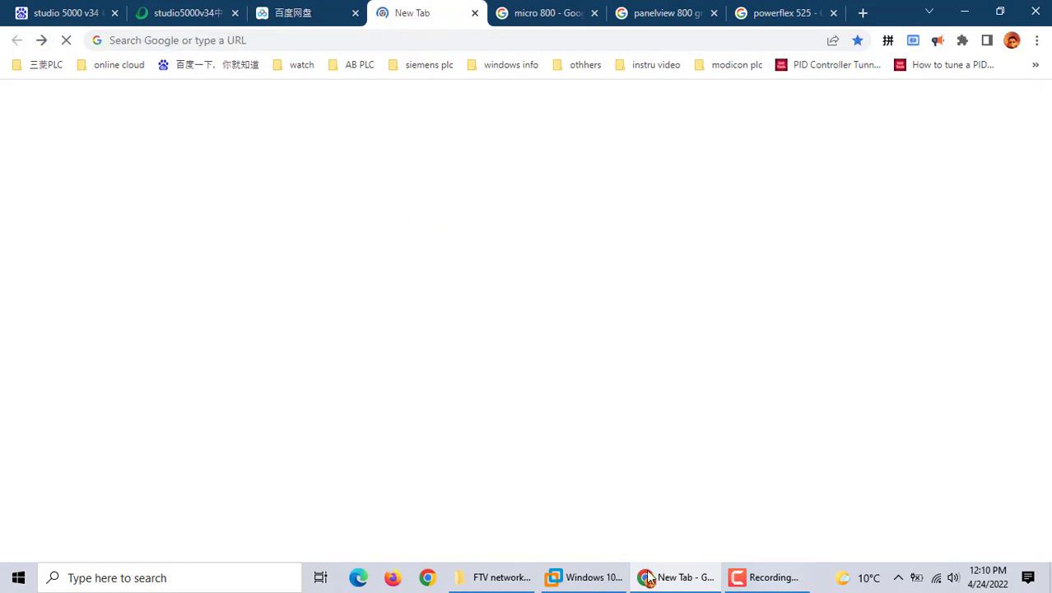
mouse_move(688, 578)
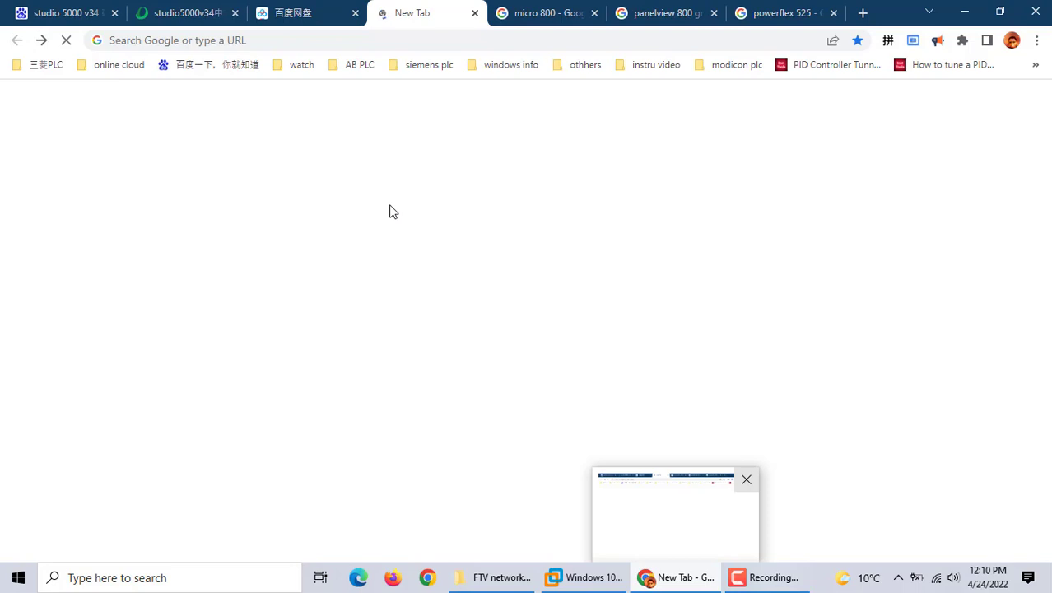
left_click(39, 43)
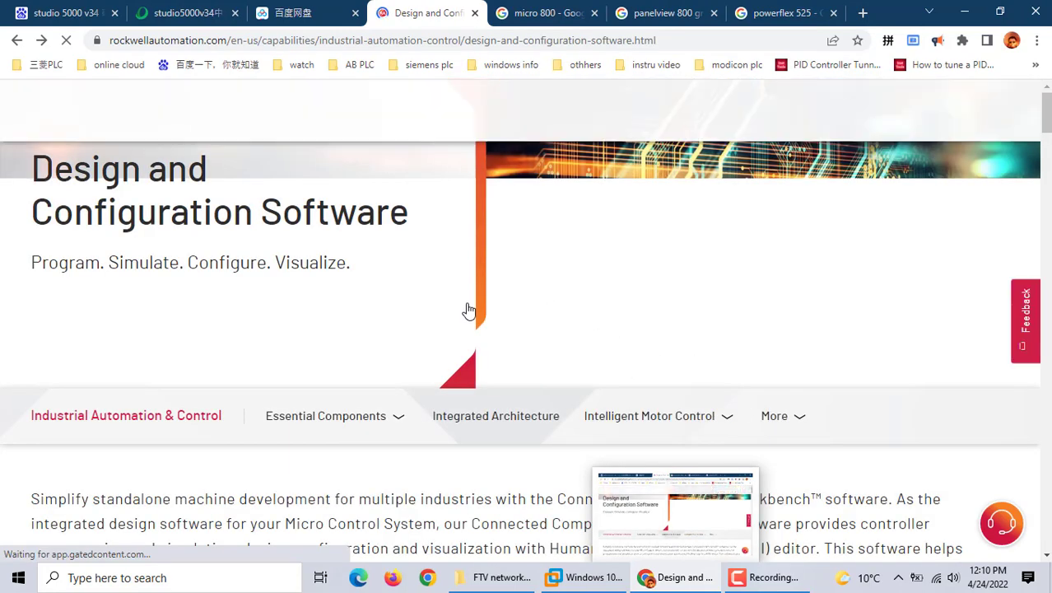
scroll(468, 310, "down", 3)
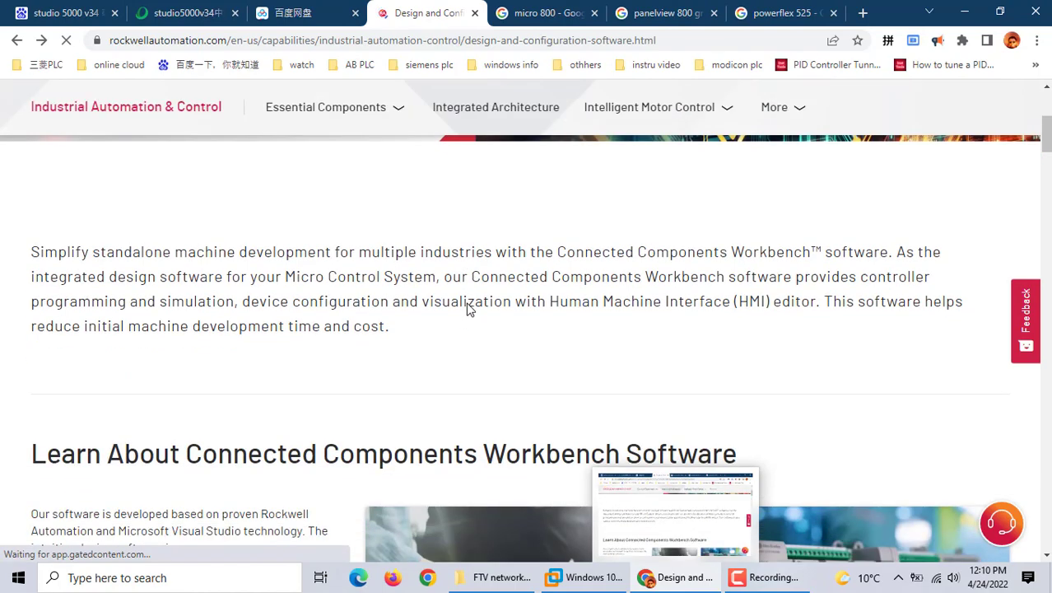
scroll(467, 303, "down", 5)
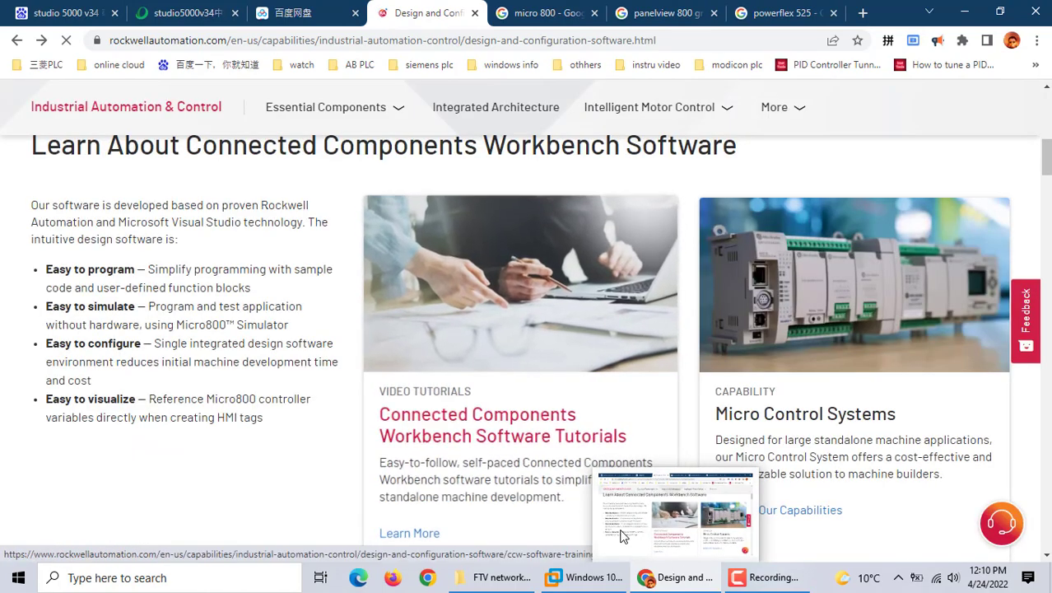
- Open the Connected Components Workbench Software Tutorials page and look through its introduction
left_click(621, 536)
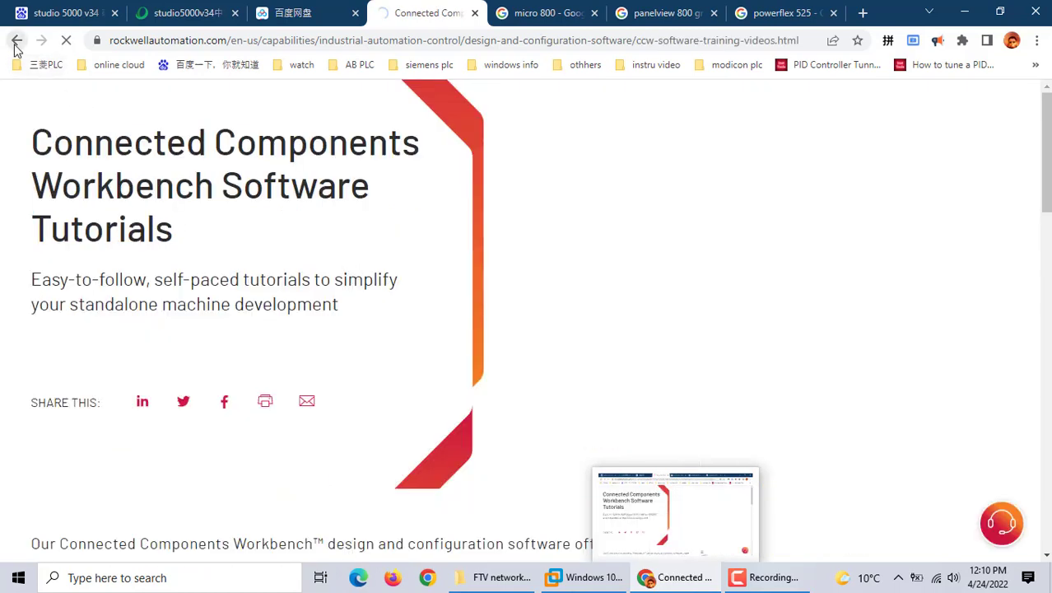
left_click(16, 43)
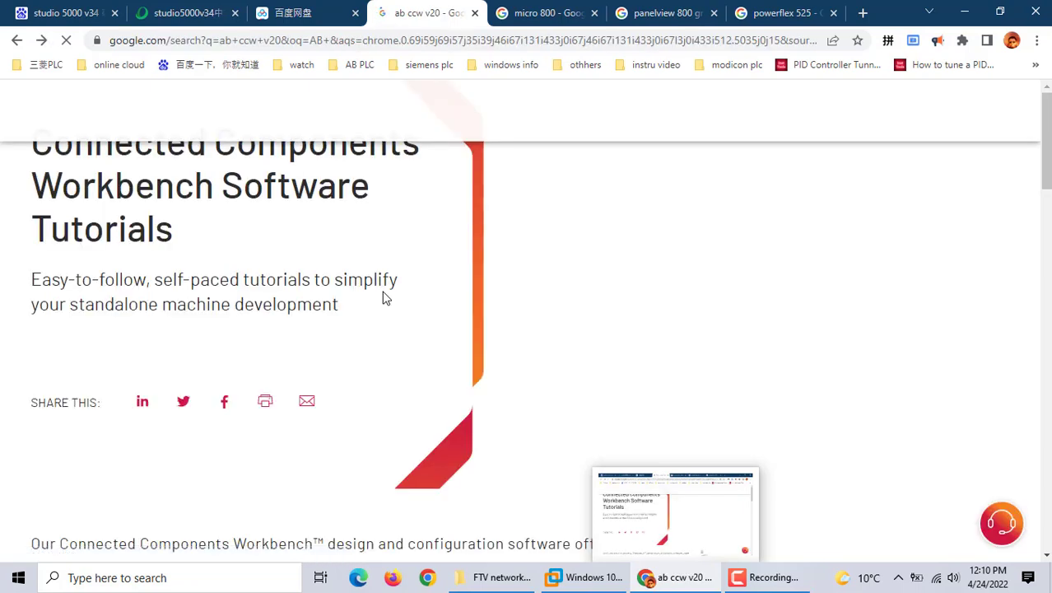
left_click(41, 40)
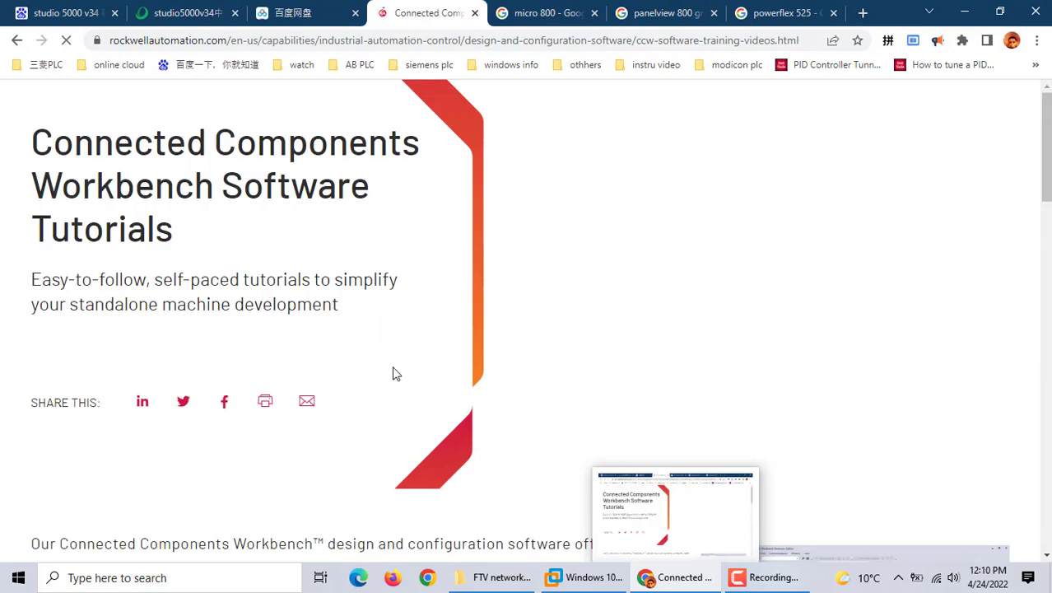
scroll(393, 373, "down", 3)
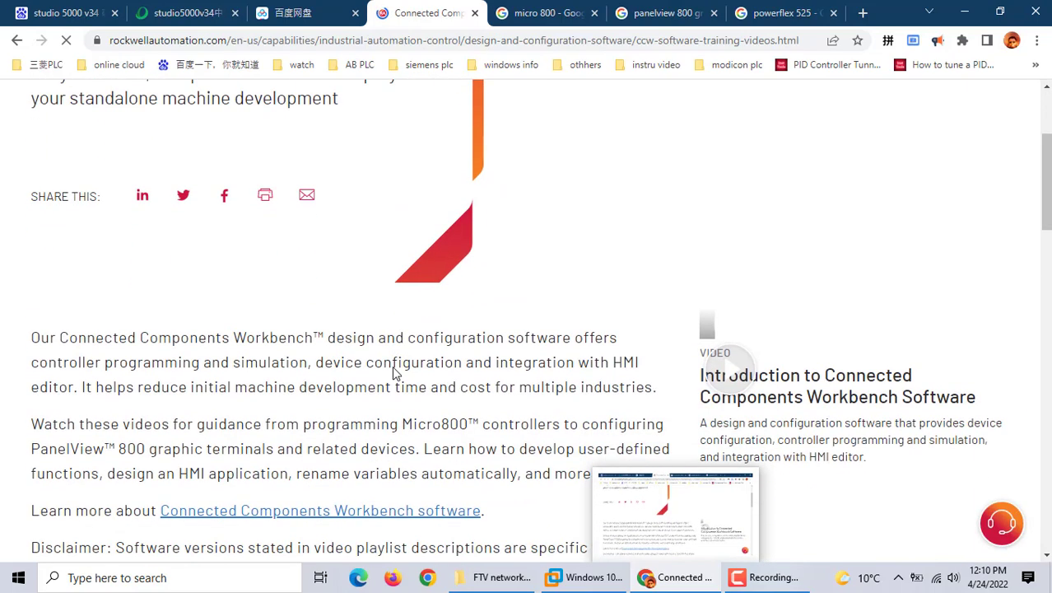
scroll(394, 370, "up", 3)
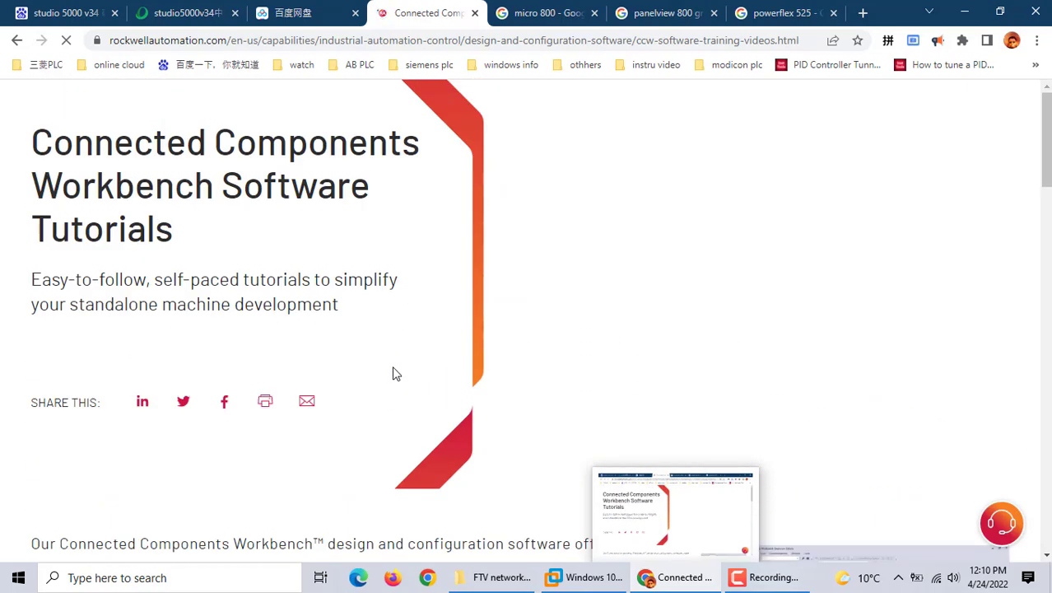
- Return to the Design and Configuration Software page and examine the Learn About Connected Components Workbench Software section
left_click(15, 41)
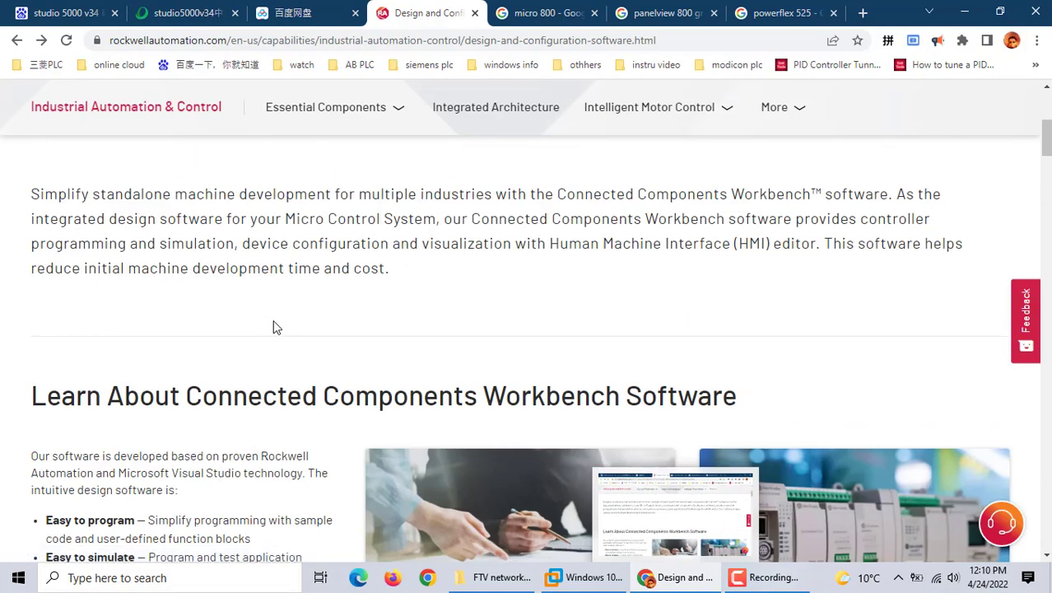
scroll(275, 327, "down", 4)
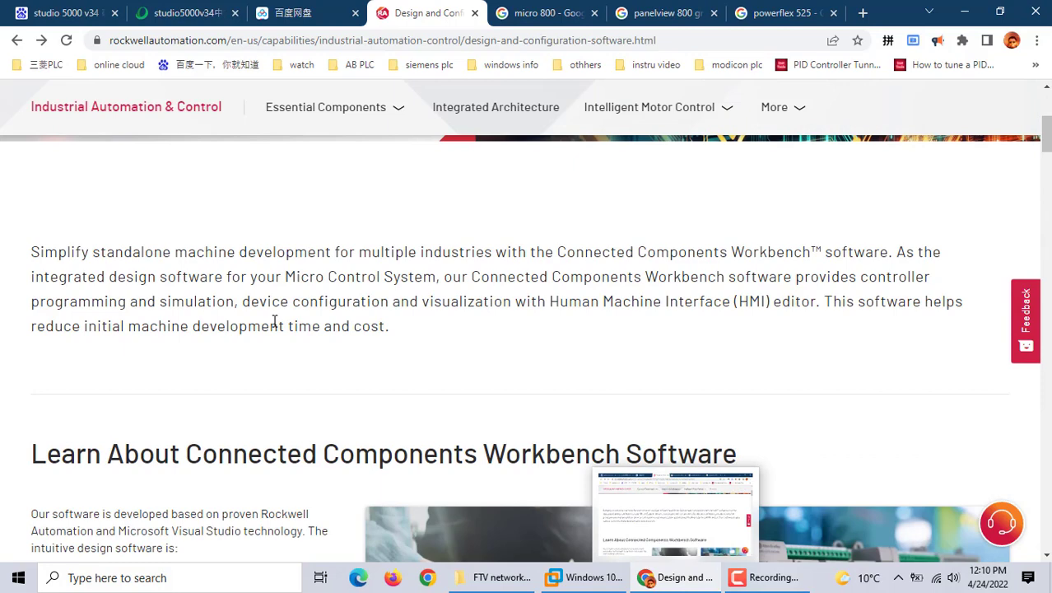
scroll(274, 321, "down", 2)
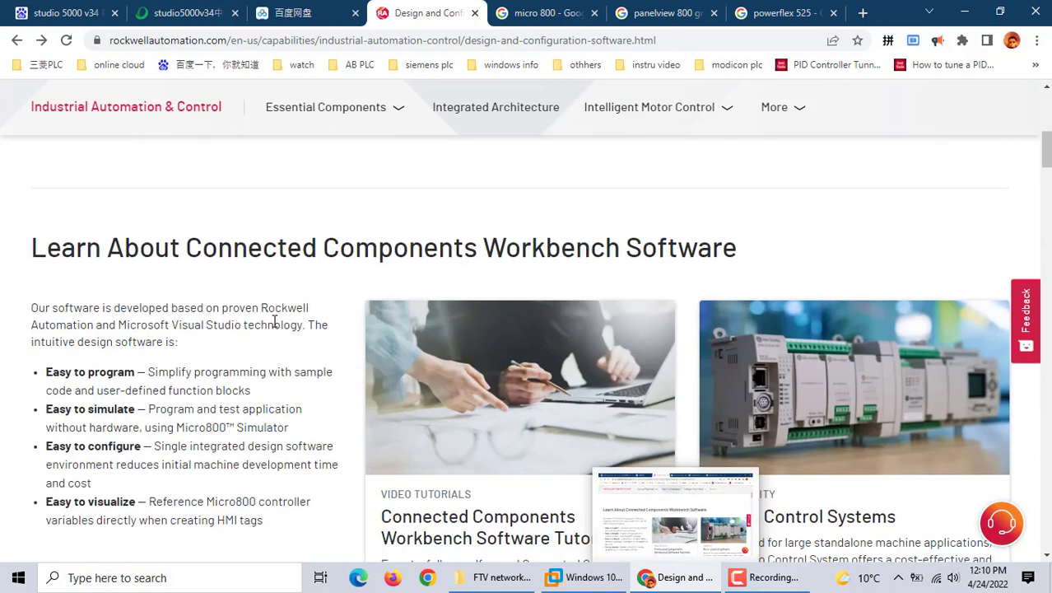
- Switch to the Google image results for micro 800 and look at the controllers
left_click(543, 13)
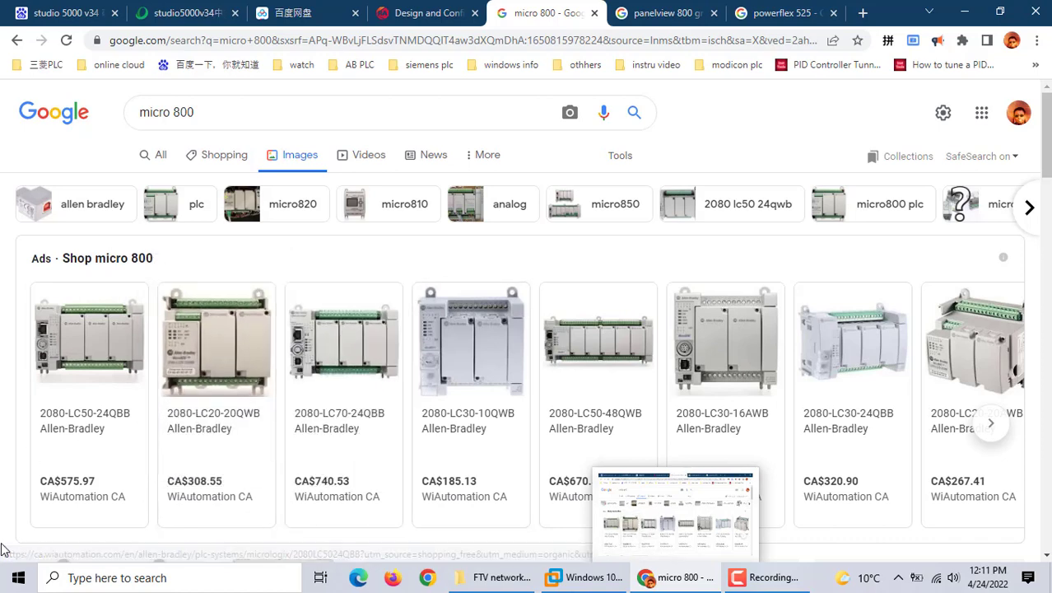
- Look at the Google image results for panelview 800 graphic terminals and for powerflex 525
left_click(637, 15)
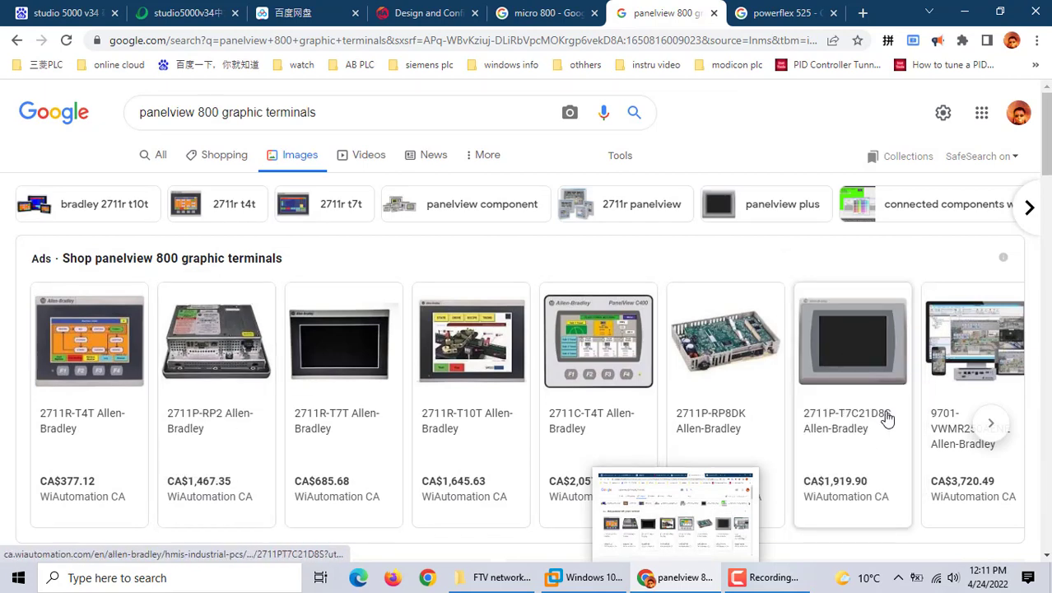
left_click(783, 12)
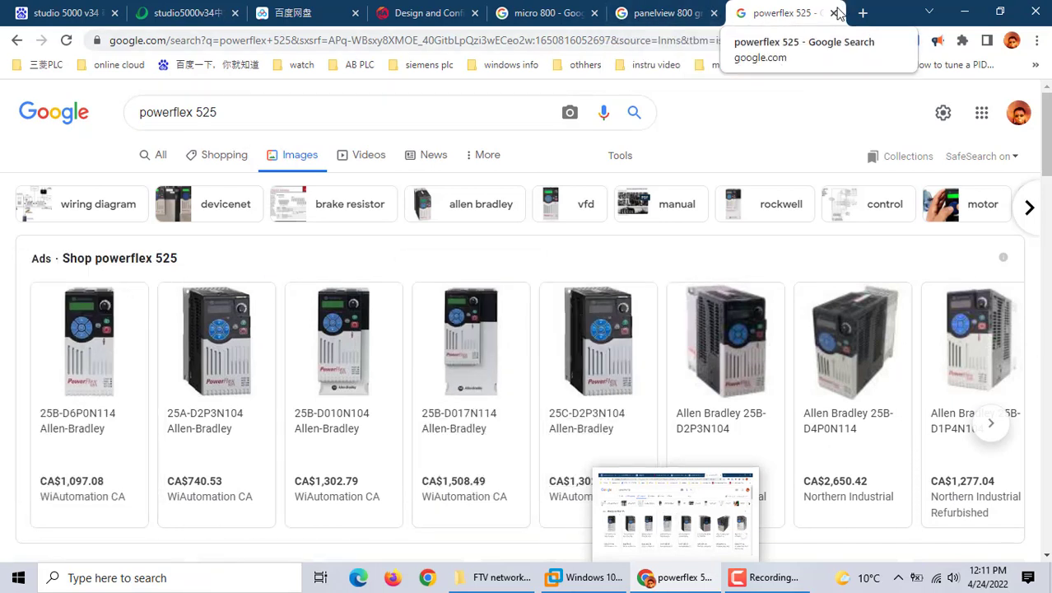
- Return to the Design and Configuration Software page and read its Windows Operating System Requirements, including hardware and supported systems
left_click(434, 15)
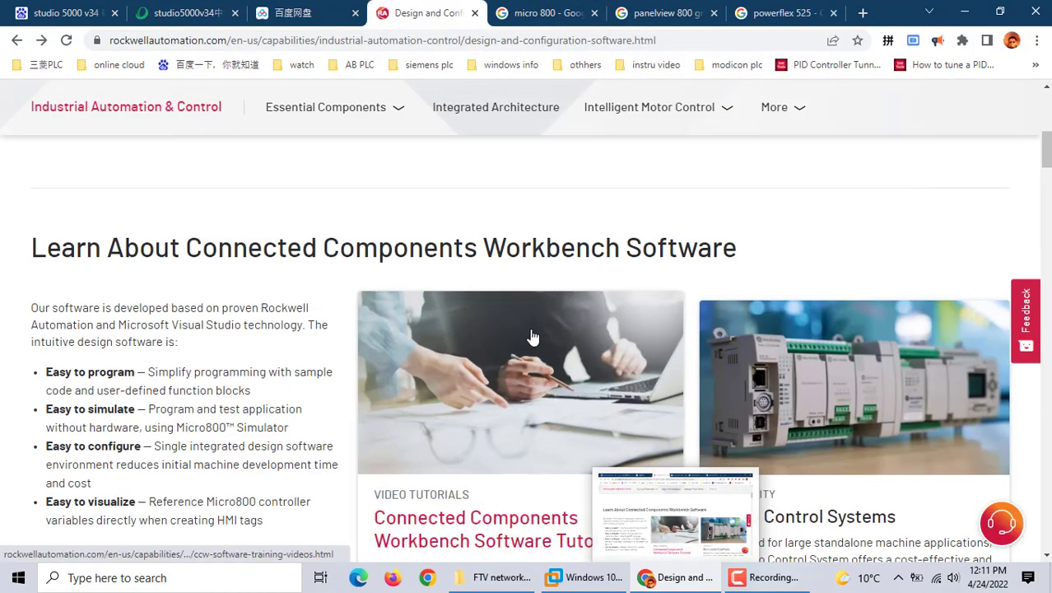
scroll(531, 335, "down", 4)
scroll(531, 336, "up", 3)
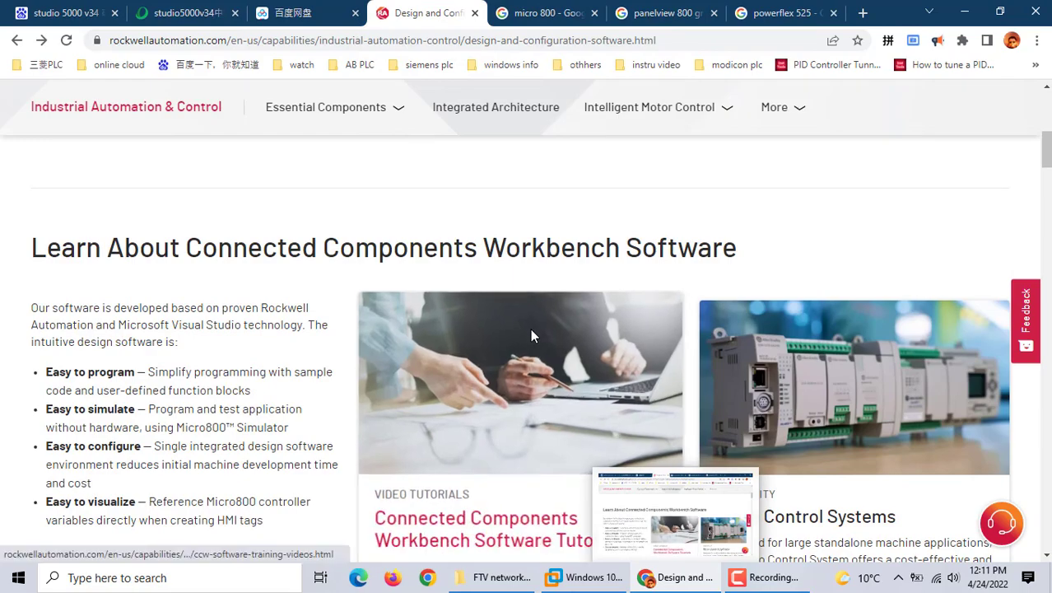
scroll(531, 336, "up", 5)
scroll(531, 336, "up", 2)
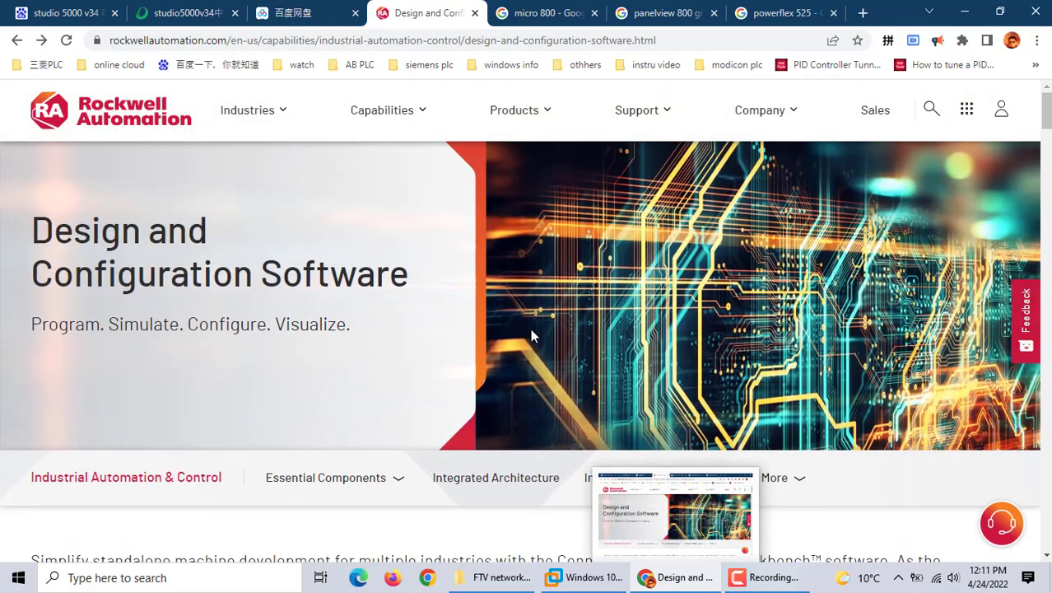
scroll(531, 335, "down", 5)
scroll(531, 336, "down", 8)
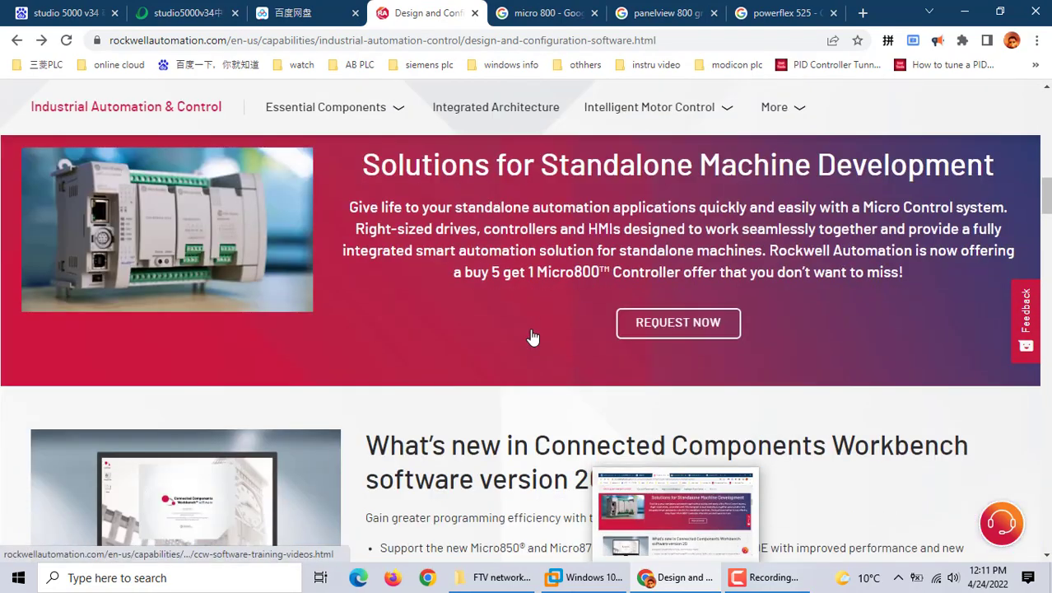
scroll(531, 336, "down", 10)
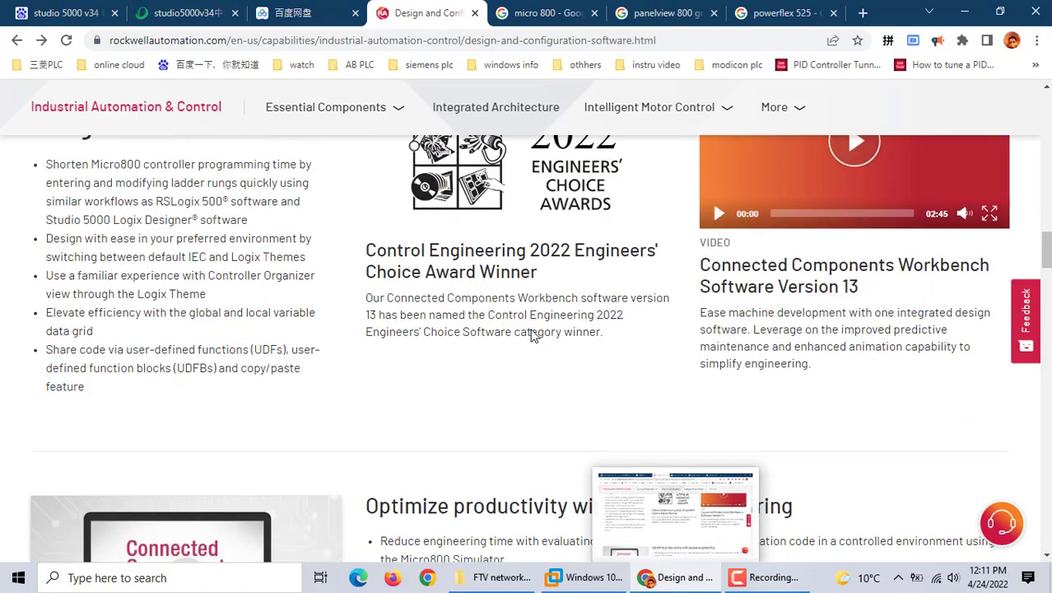
scroll(532, 330, "down", 3)
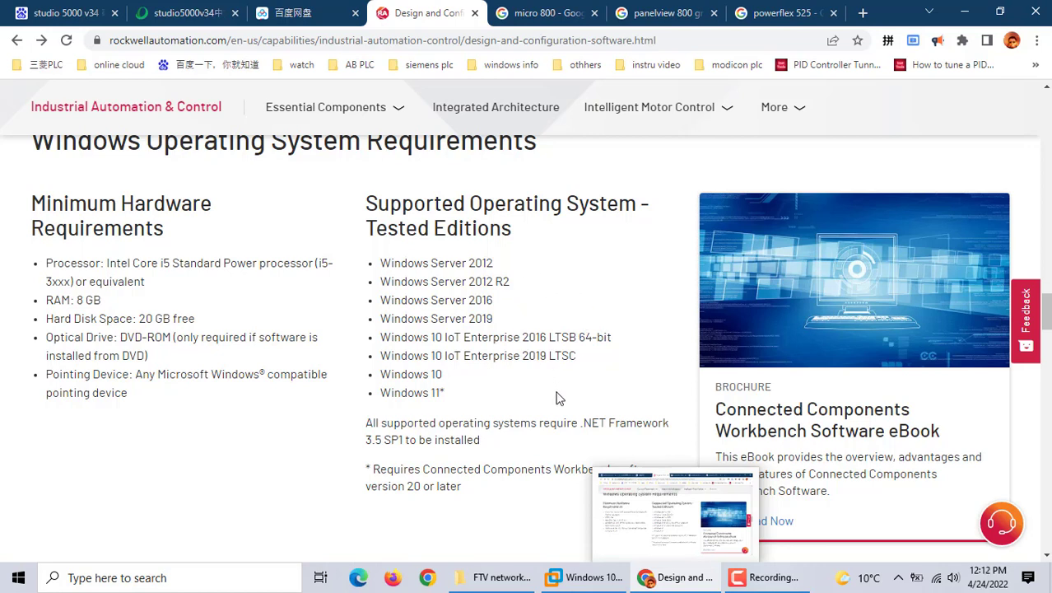
scroll(557, 398, "down", 1)
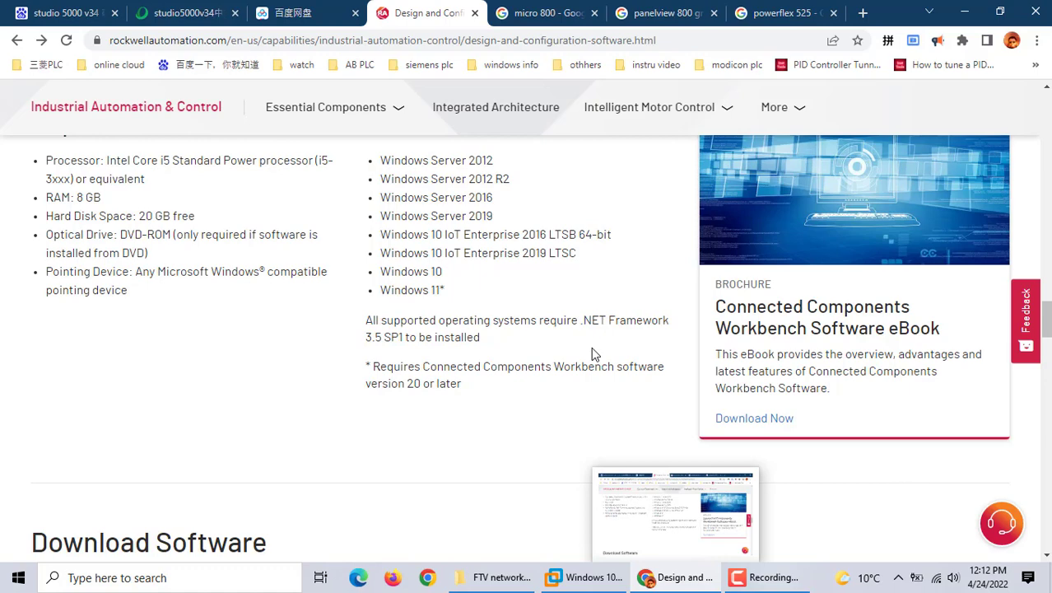
scroll(592, 349, "up", 1)
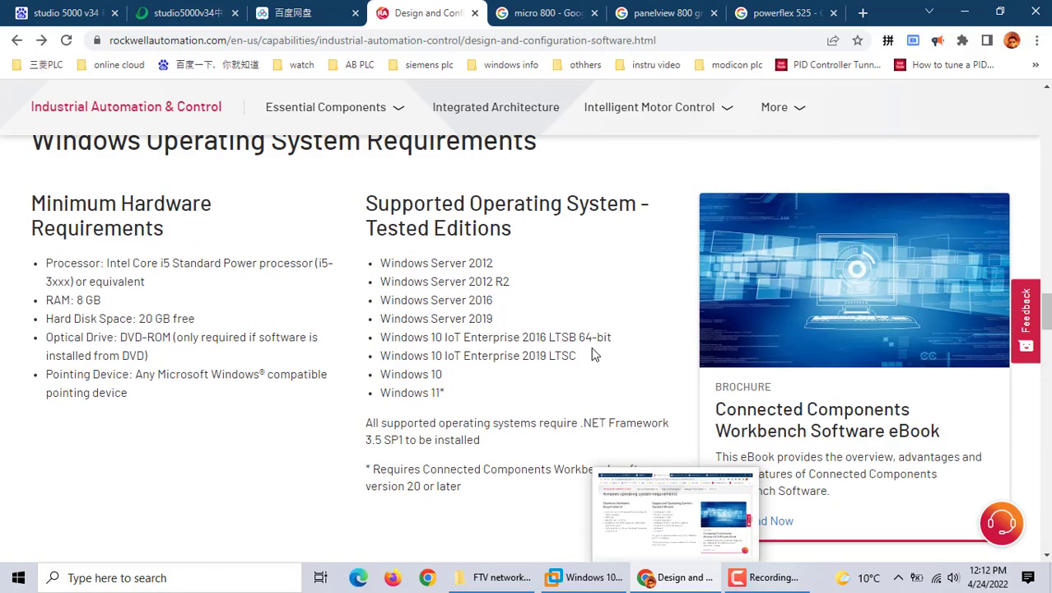
scroll(595, 354, "down", 1)
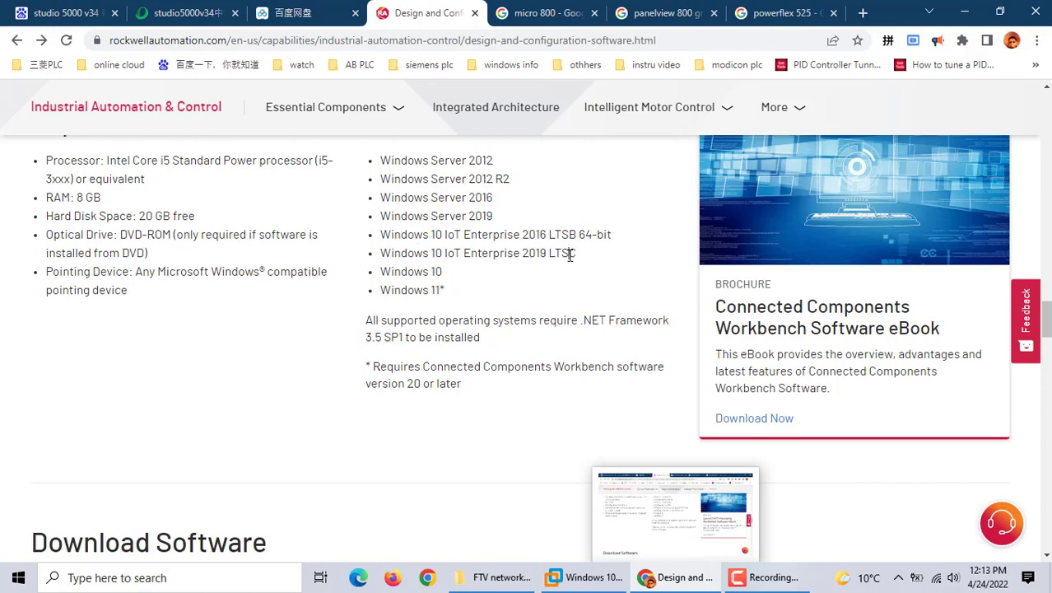
left_click(497, 261)
- Switch to the Windows 10 x64 Enterprise virtual machine in VMware Workstation, maximize its window and briefly show it in full screen
left_click(595, 578)
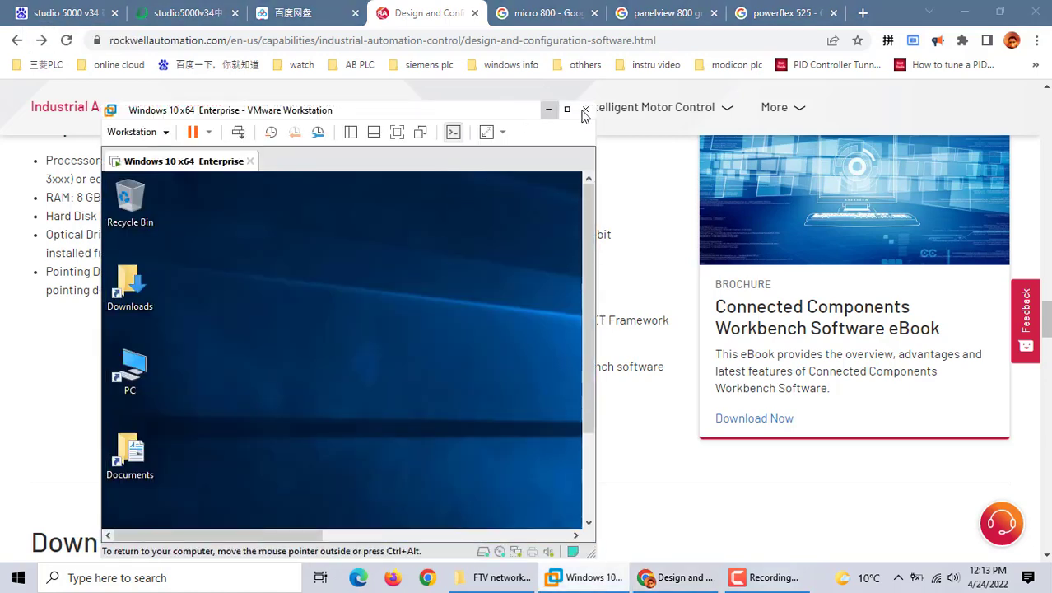
left_click(566, 108)
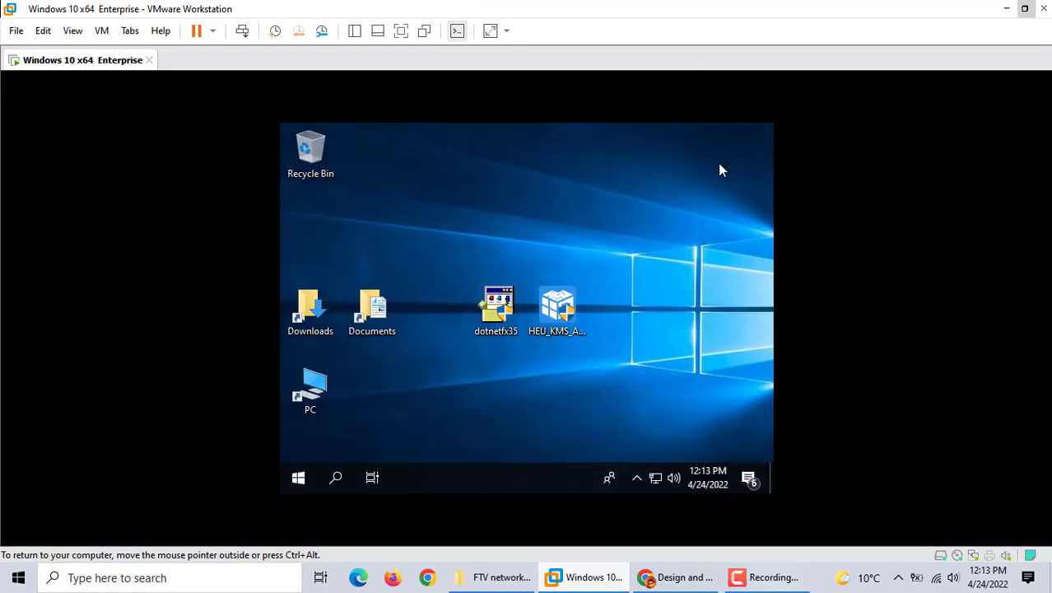
left_click(400, 32)
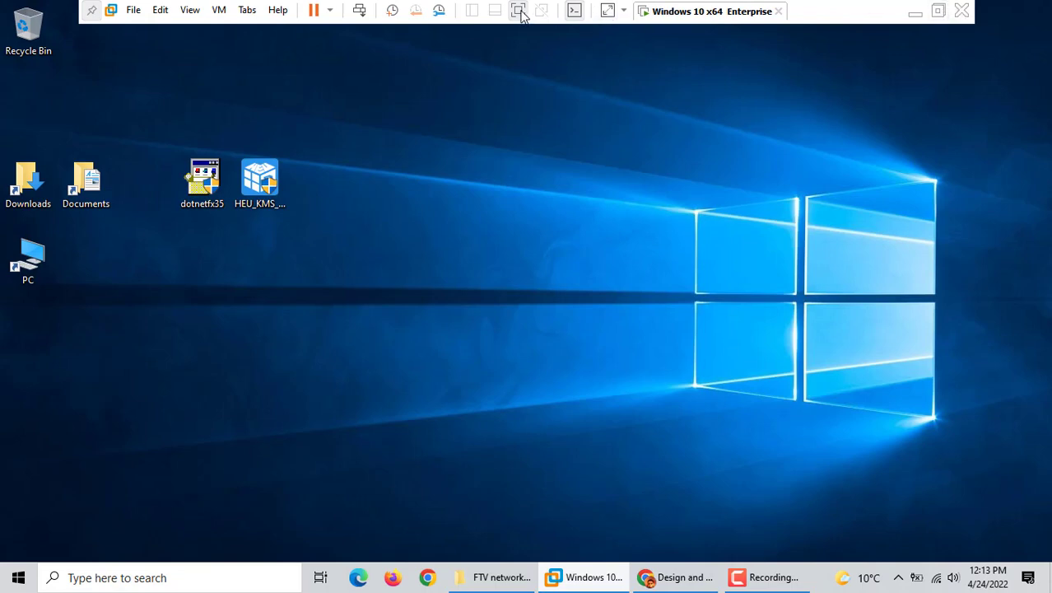
left_click(519, 11)
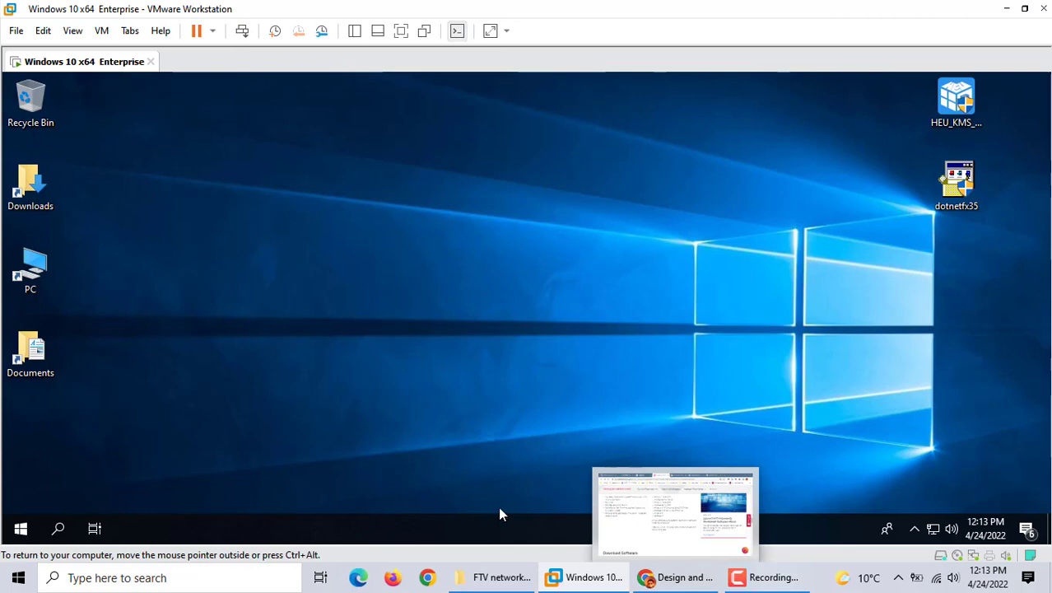
- Switch back to Chrome and review the minimum hardware requirements and the .NET Framework 3.5 SP1 requirement
left_click(650, 581)
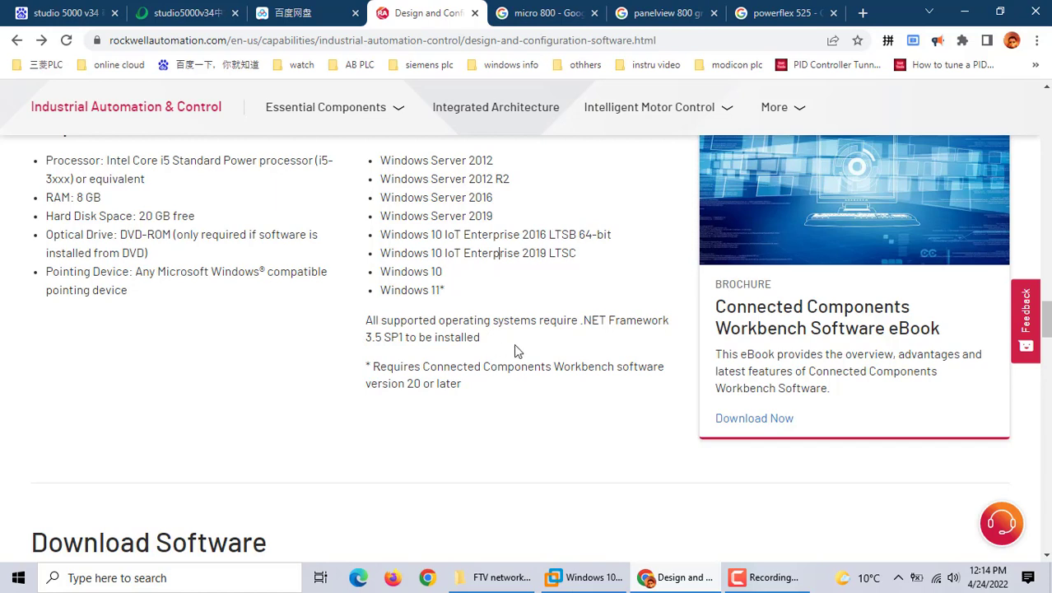
left_click(314, 470)
scroll(106, 296, "up", 4)
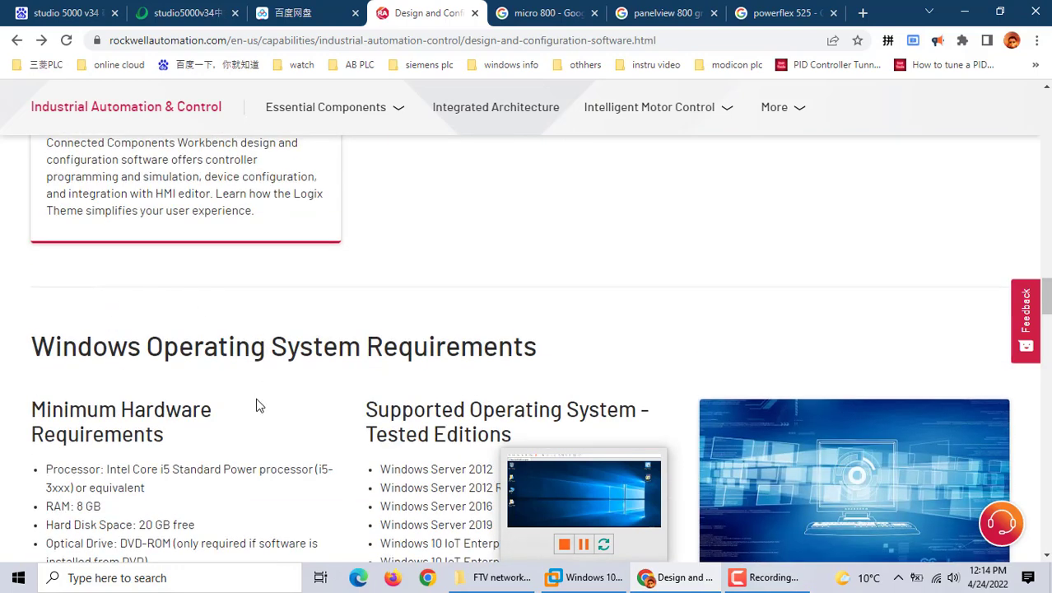
scroll(257, 404, "down", 3)
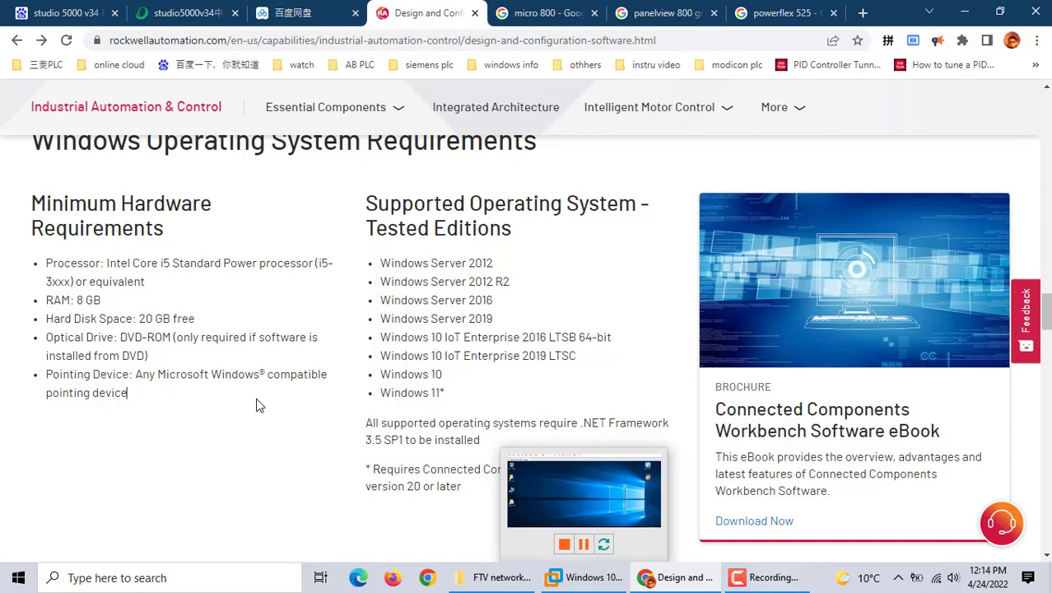
scroll(276, 402, "up", 1)
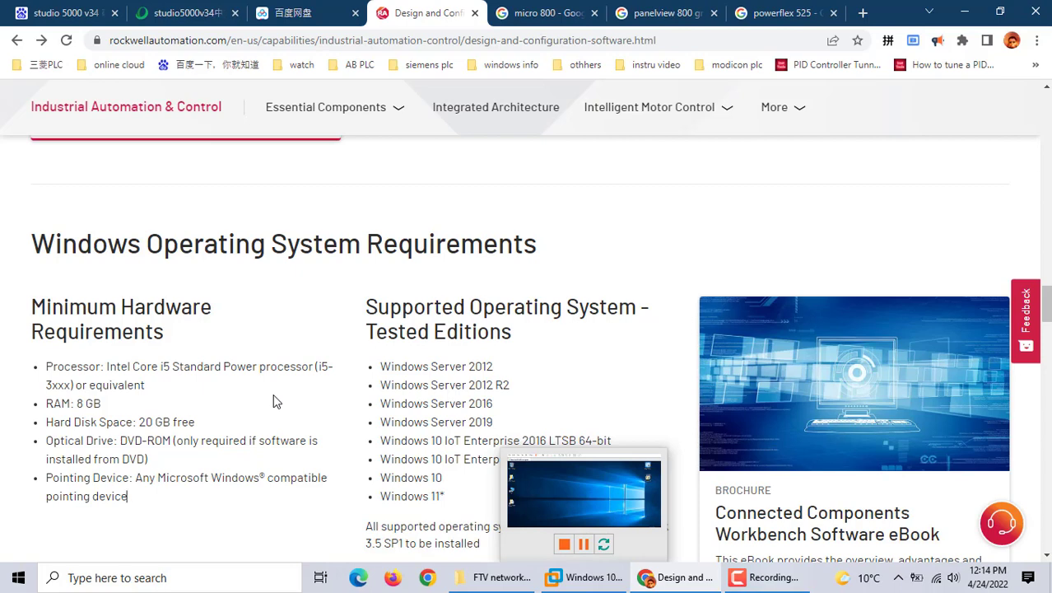
scroll(276, 402, "down", 1)
scroll(276, 402, "down", 1)
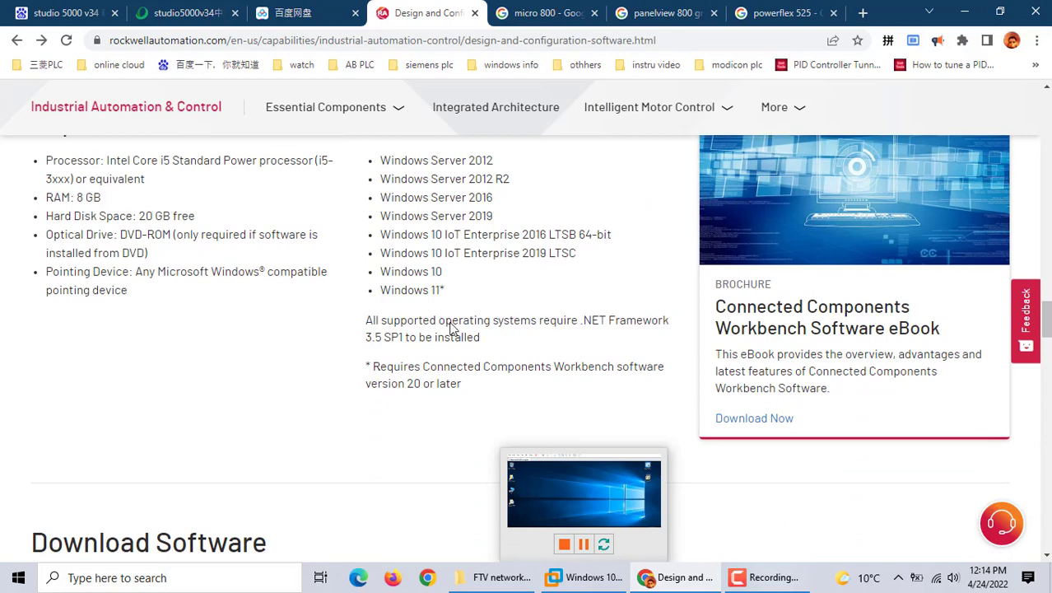
- Switch to the VMware virtual machine and launch Connected Components Workbench from the Rockwell Automation program group
left_click(594, 582)
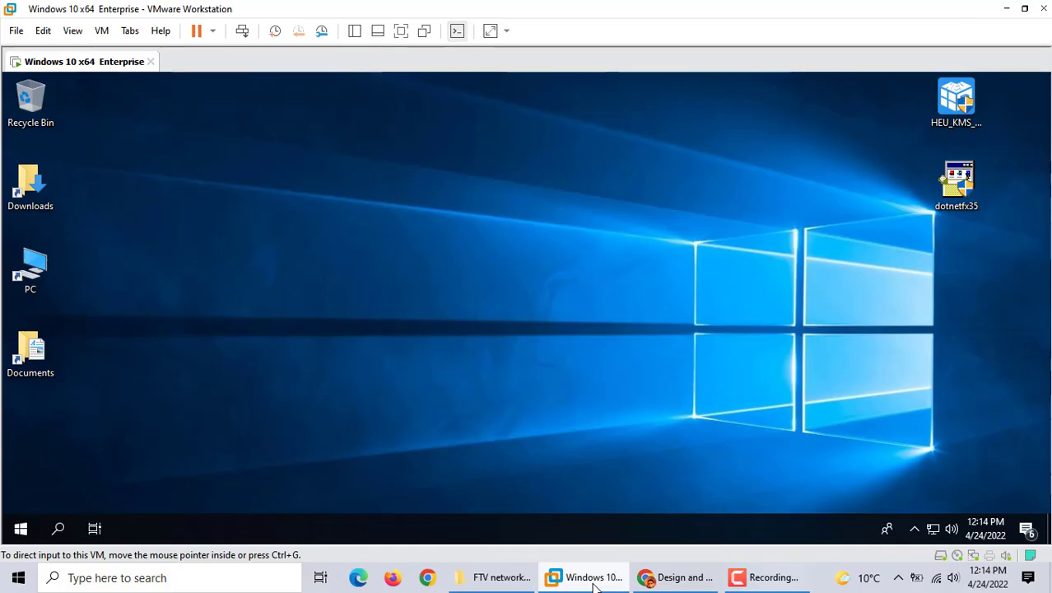
left_click(21, 531)
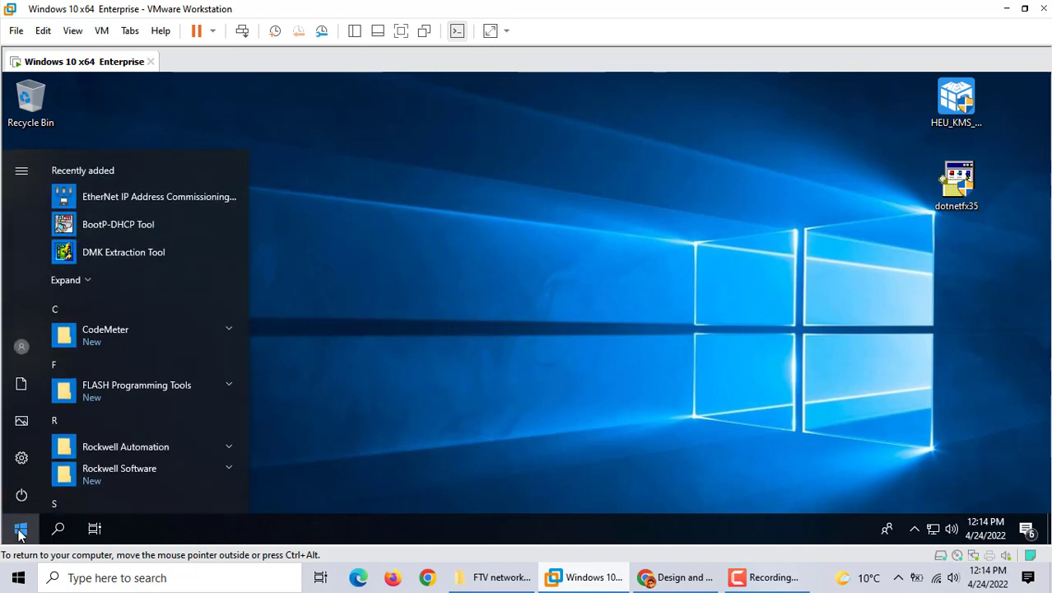
left_click(132, 479)
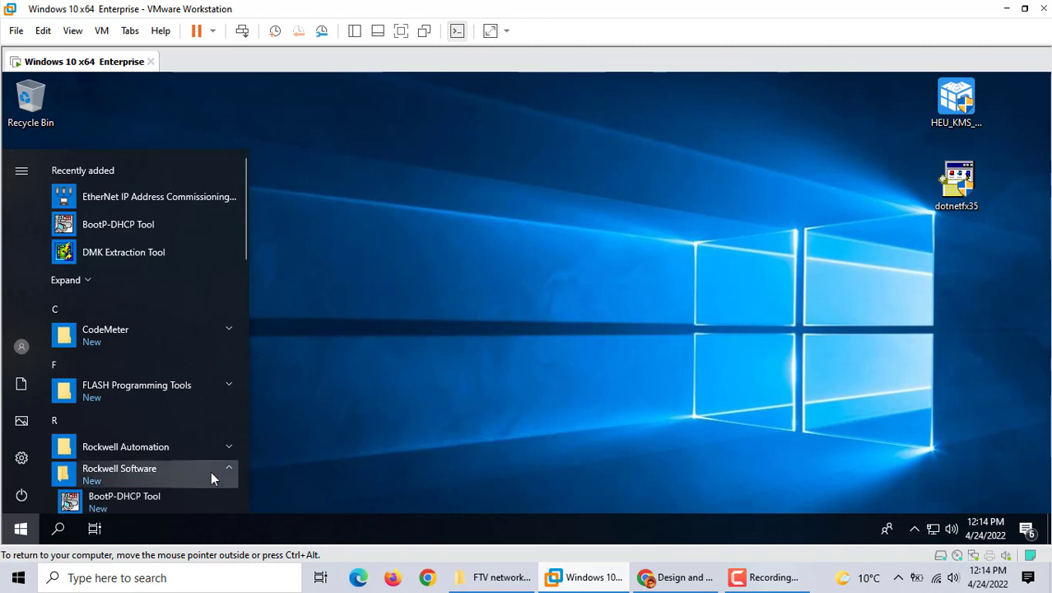
left_click(106, 444)
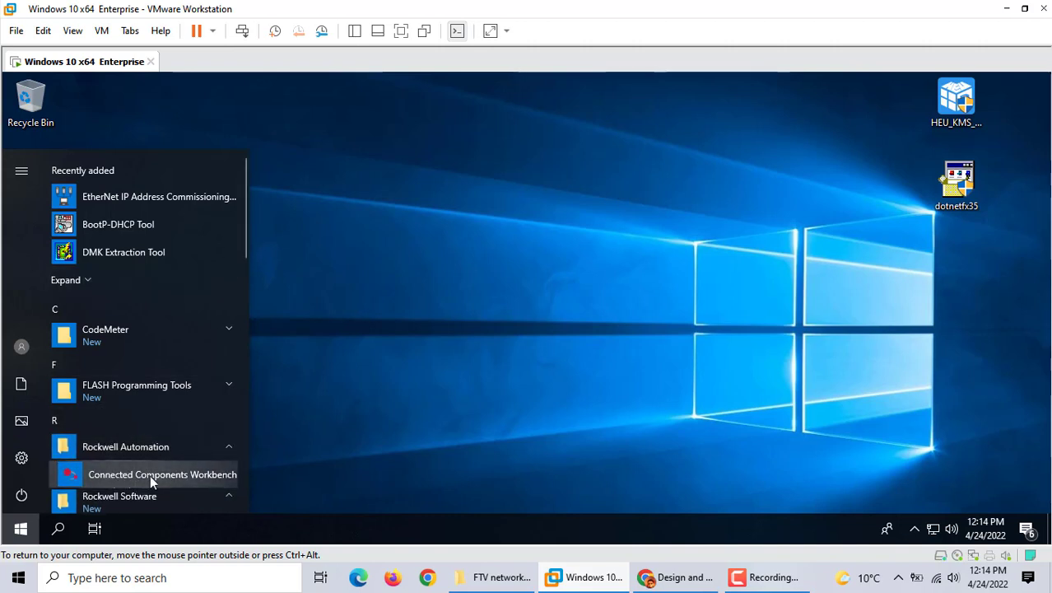
left_click(174, 475)
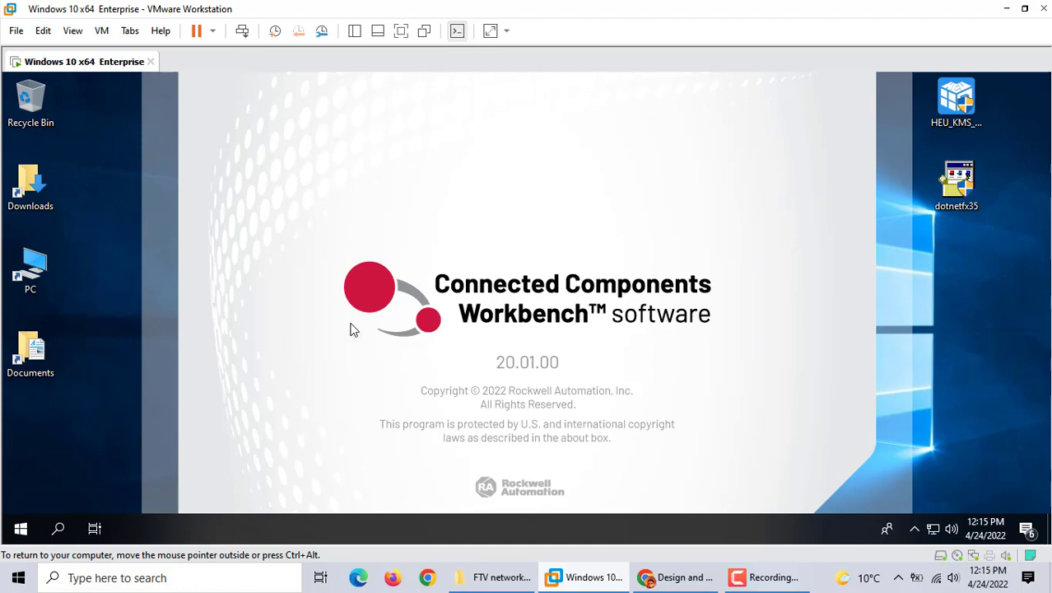
left_click(679, 578)
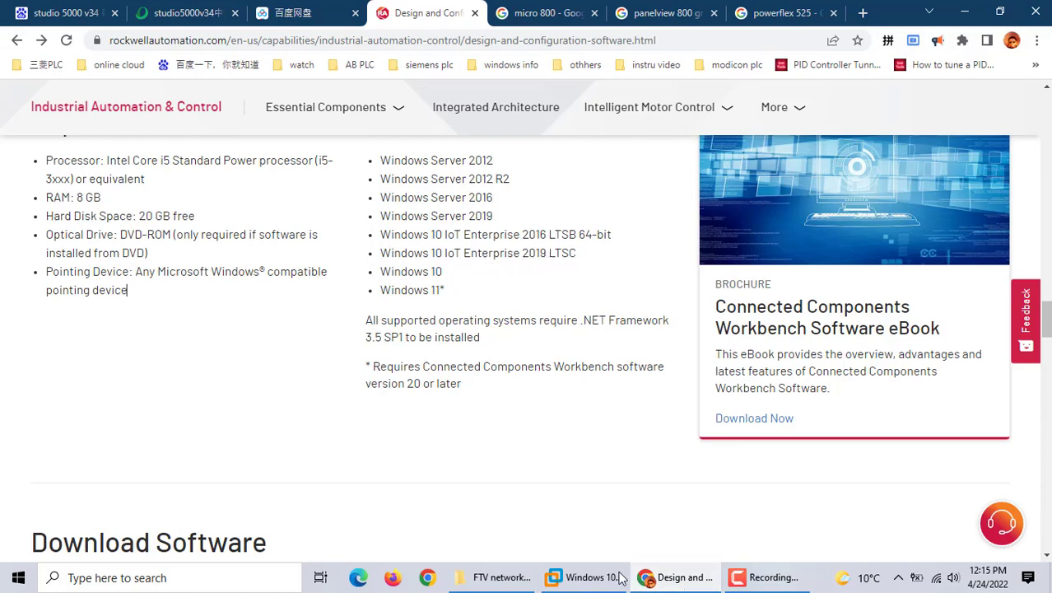
left_click(586, 577)
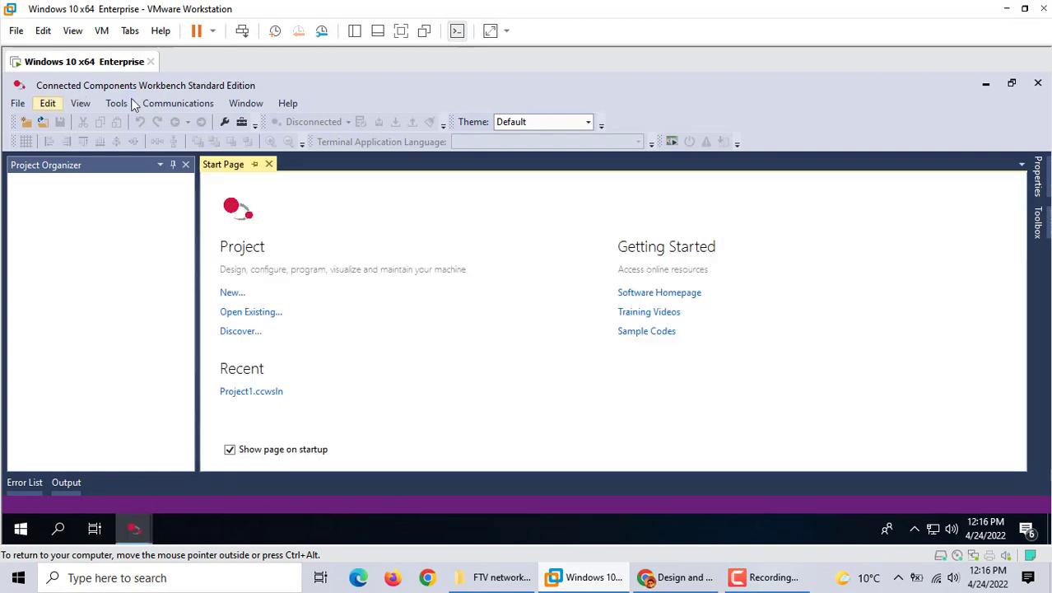
- Create a new project named Project3, keeping the default location and the Add Device on Create option
left_click(233, 294)
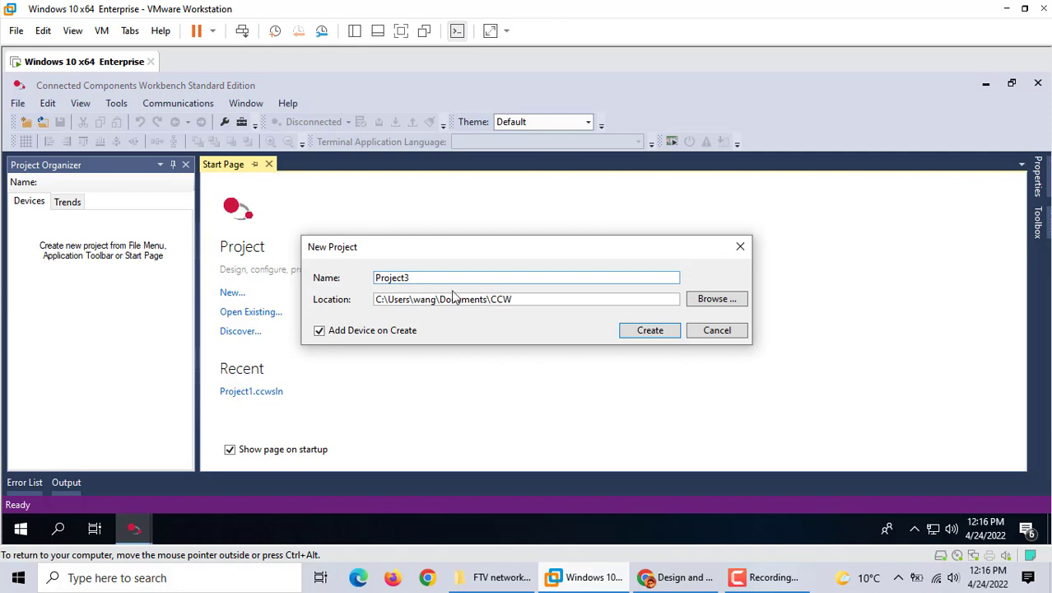
left_click(639, 331)
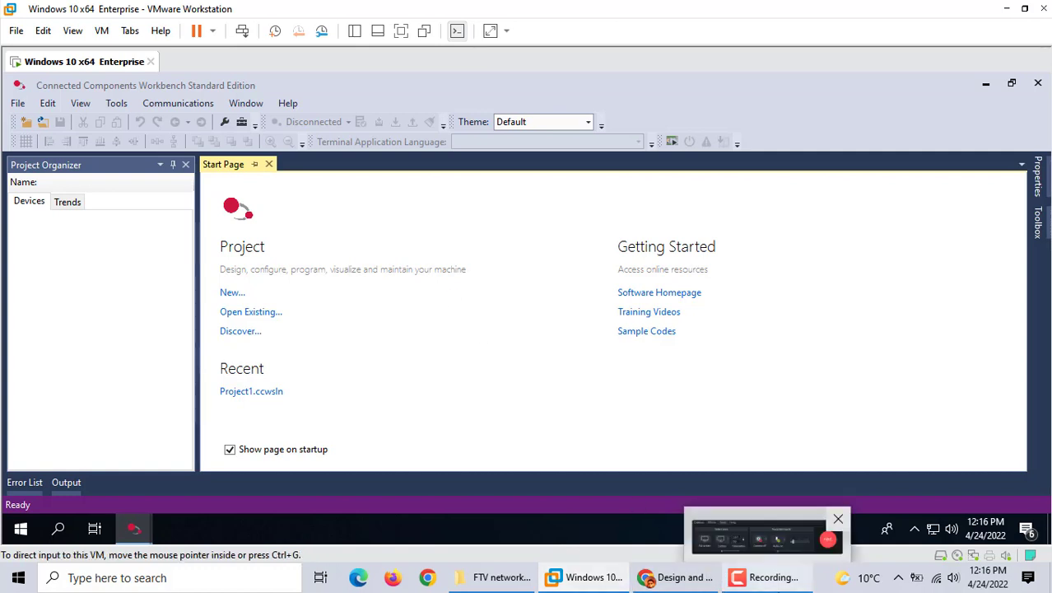
left_click(765, 577)
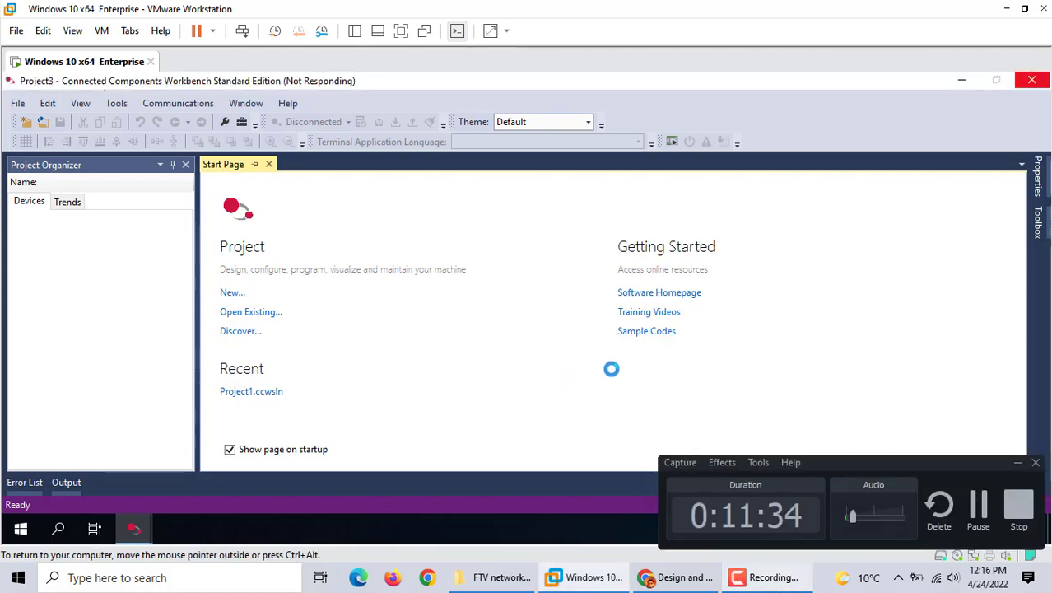
left_click(1014, 470)
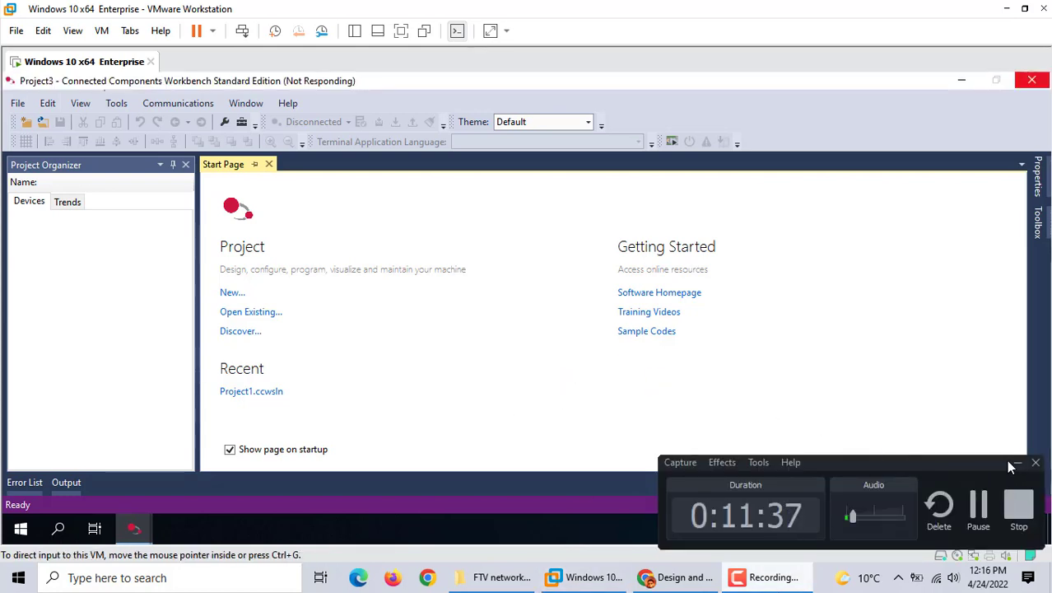
left_click(1018, 466)
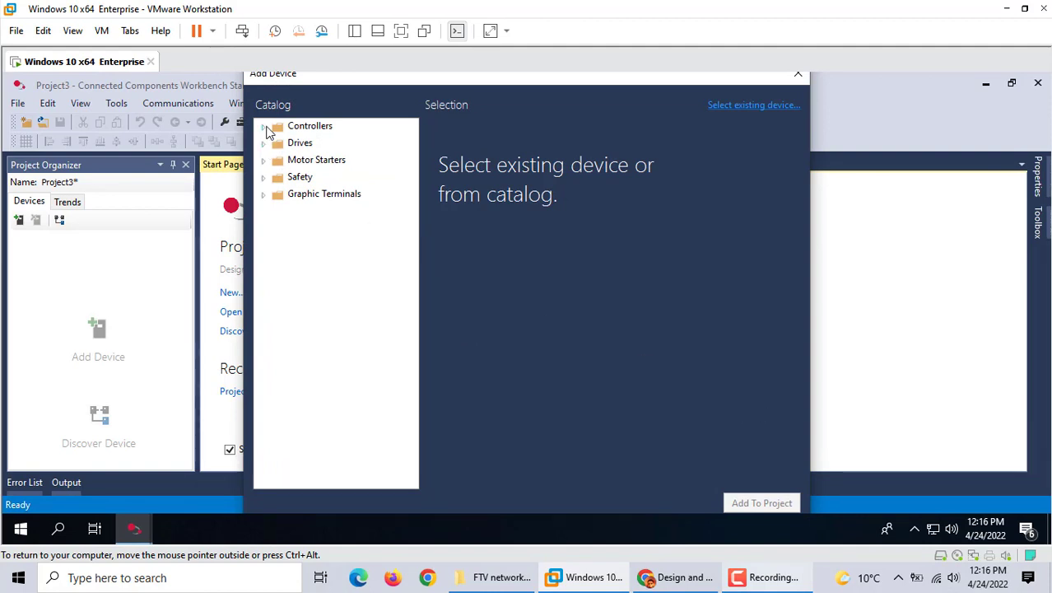
- Browse the Micro850 and Micro870 controllers in the device catalog, including the details of the 2080-LC50-48QWB-SIM simulator
left_click(265, 128)
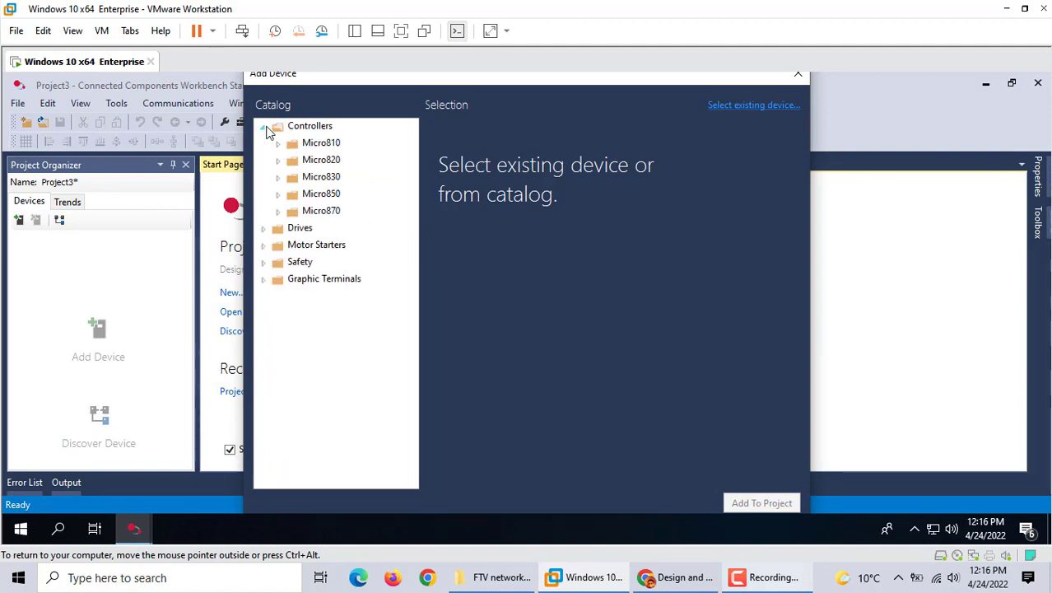
left_click(278, 214)
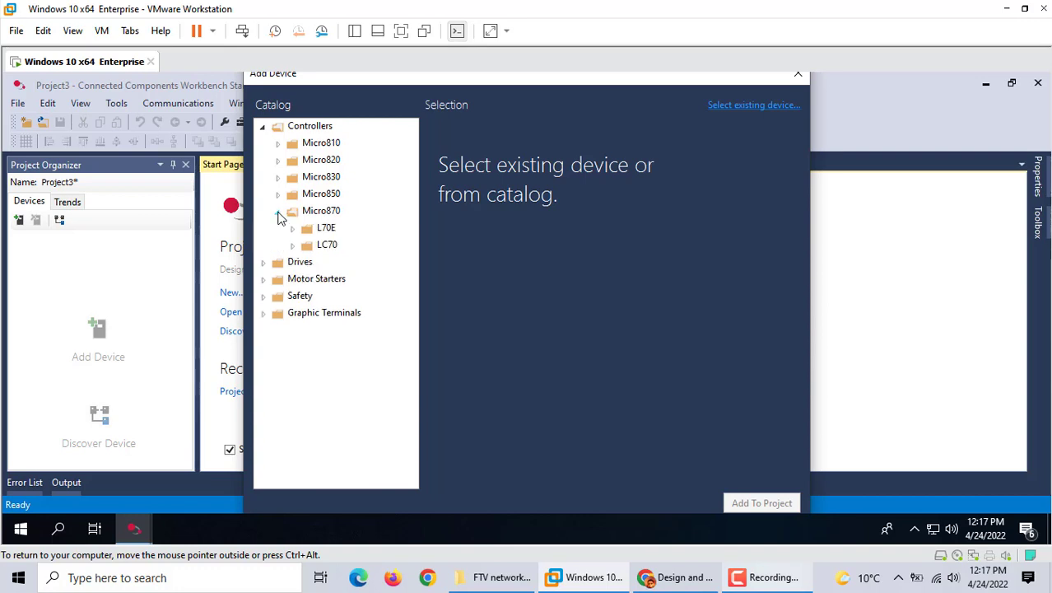
left_click(275, 196)
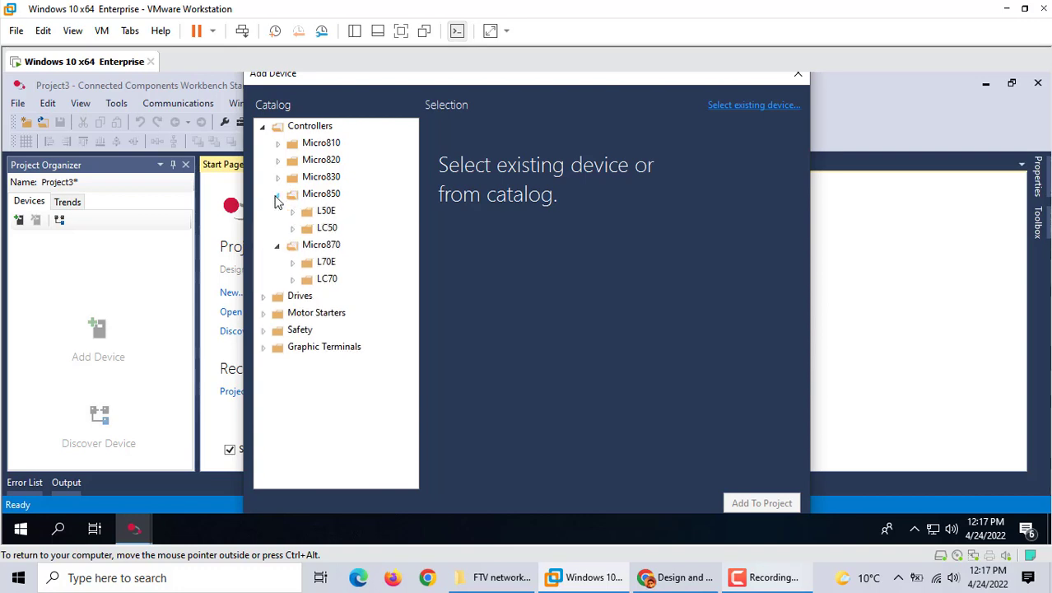
left_click(292, 229)
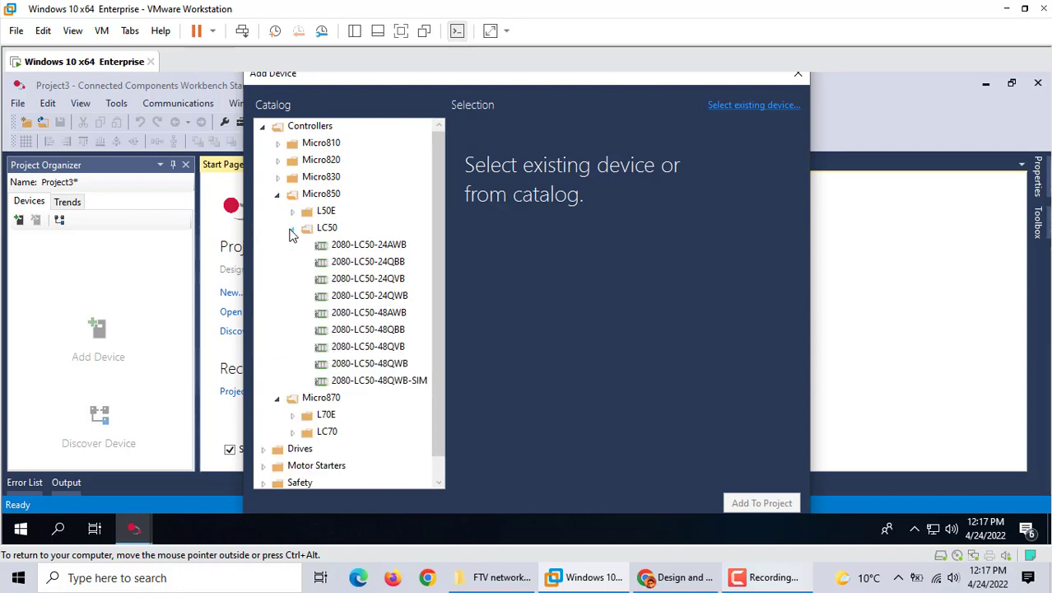
left_click(380, 380)
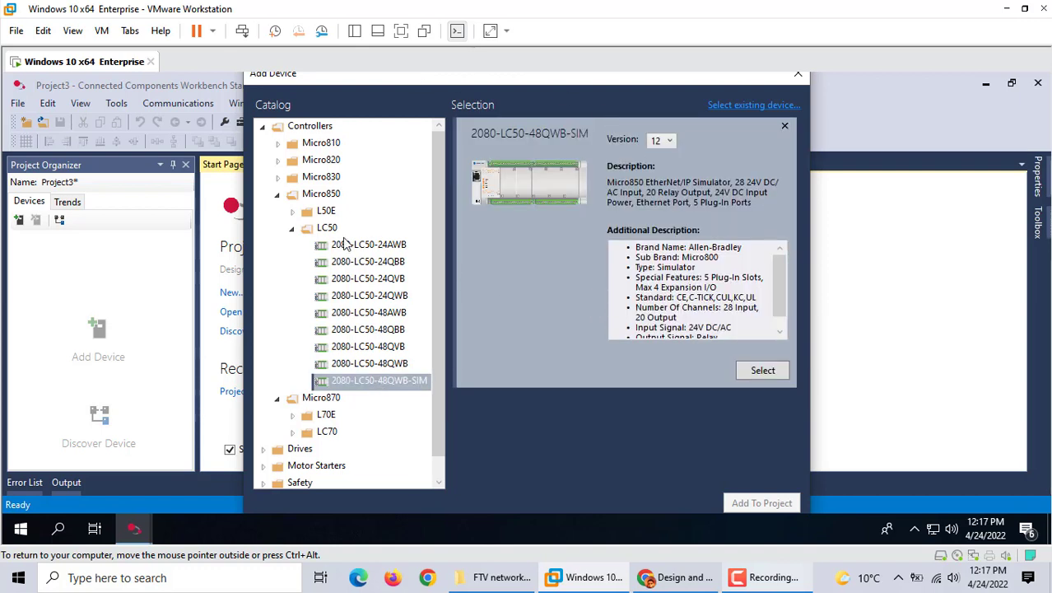
left_click(295, 230)
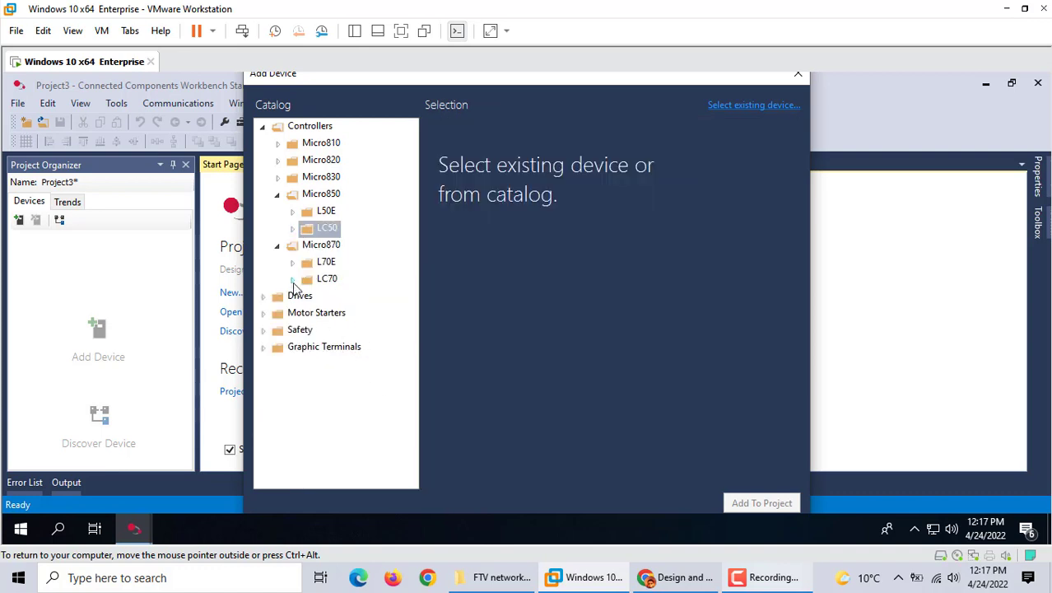
left_click(293, 264)
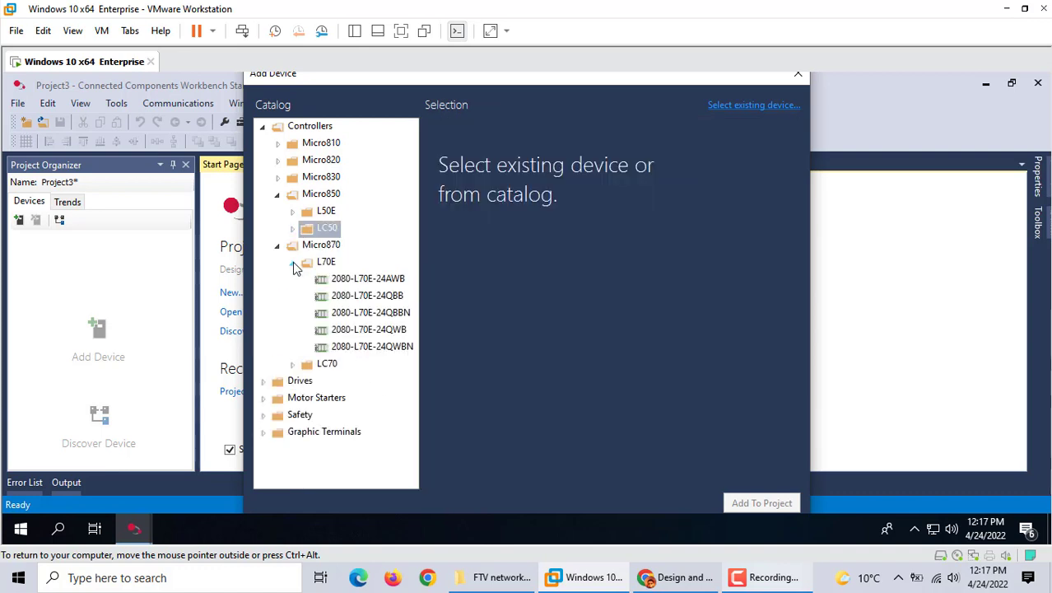
left_click(293, 263)
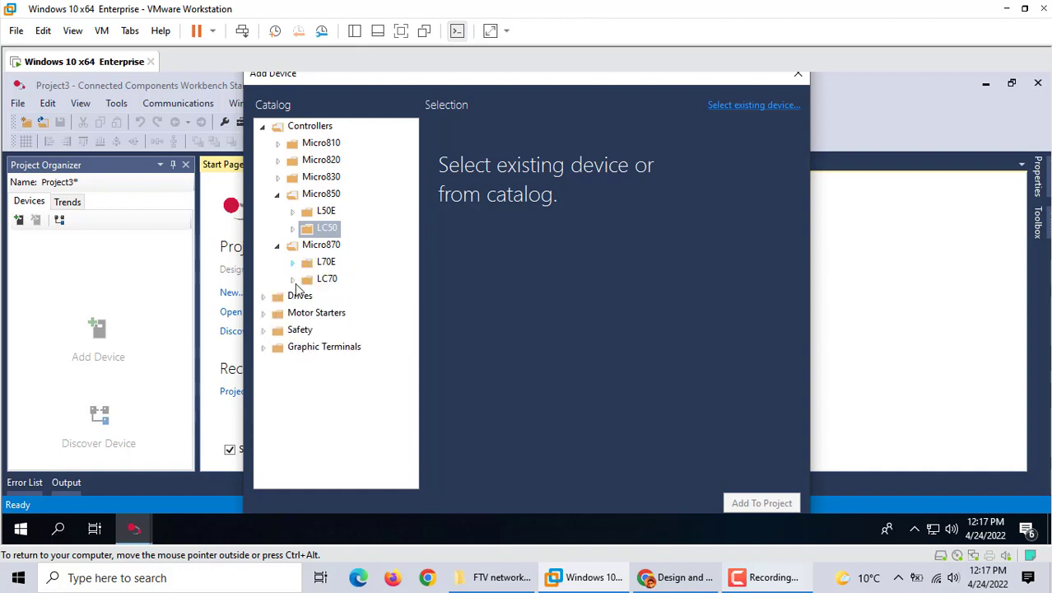
left_click(292, 280)
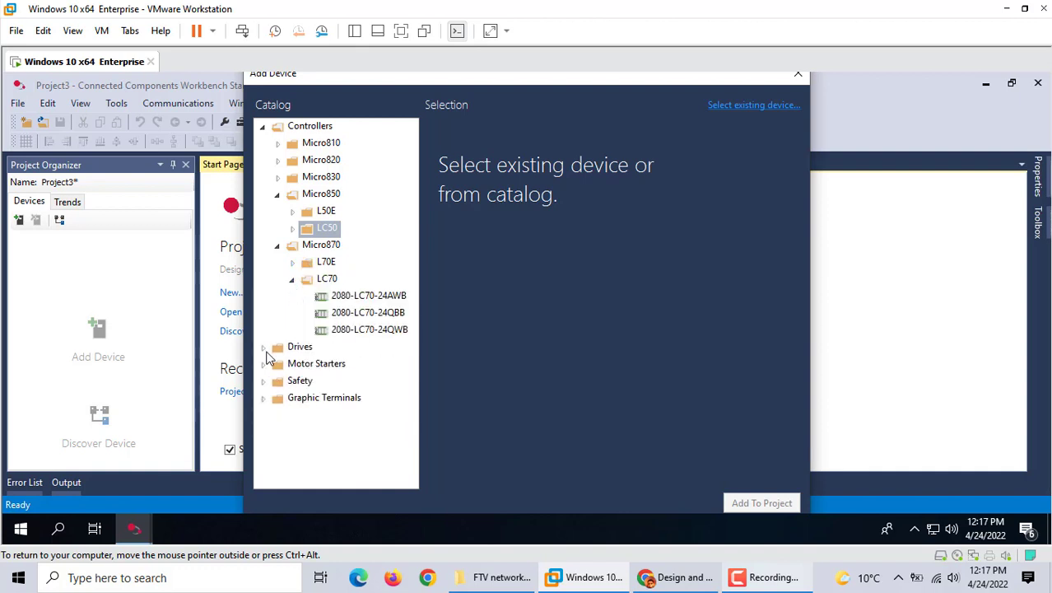
- Look through the PowerFlex 520-Series and 750-Series drives in the catalog and add a PowerFlex 525 to the project
left_click(263, 347)
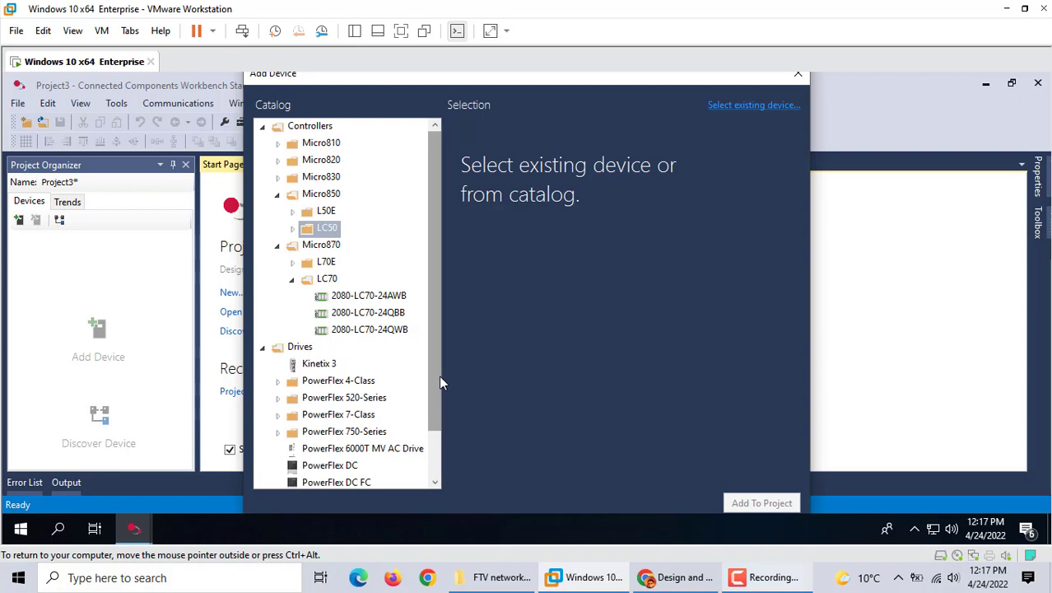
left_click_drag(439, 374, 432, 474)
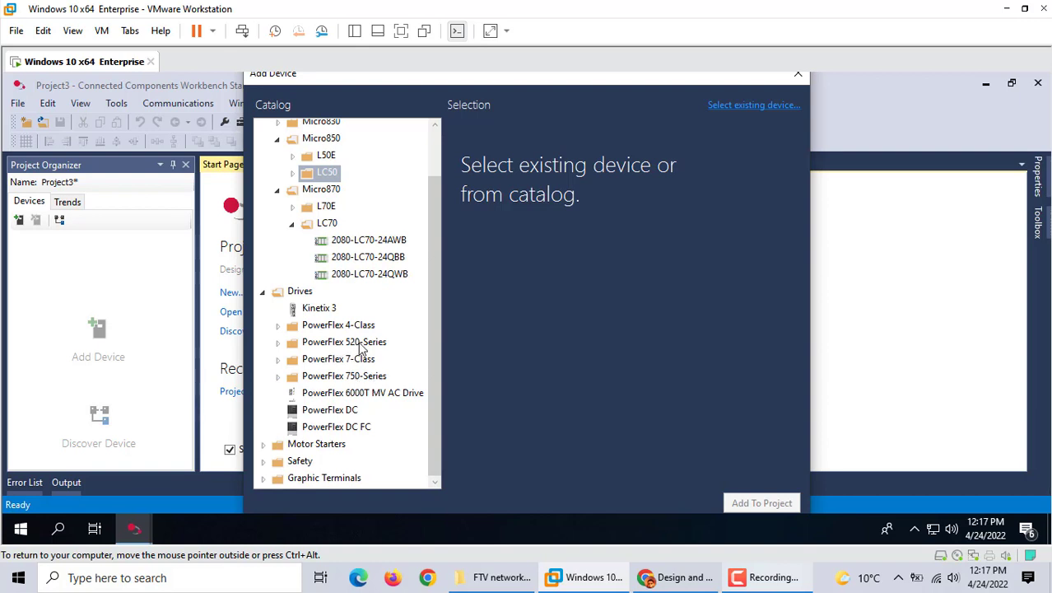
left_click(277, 346)
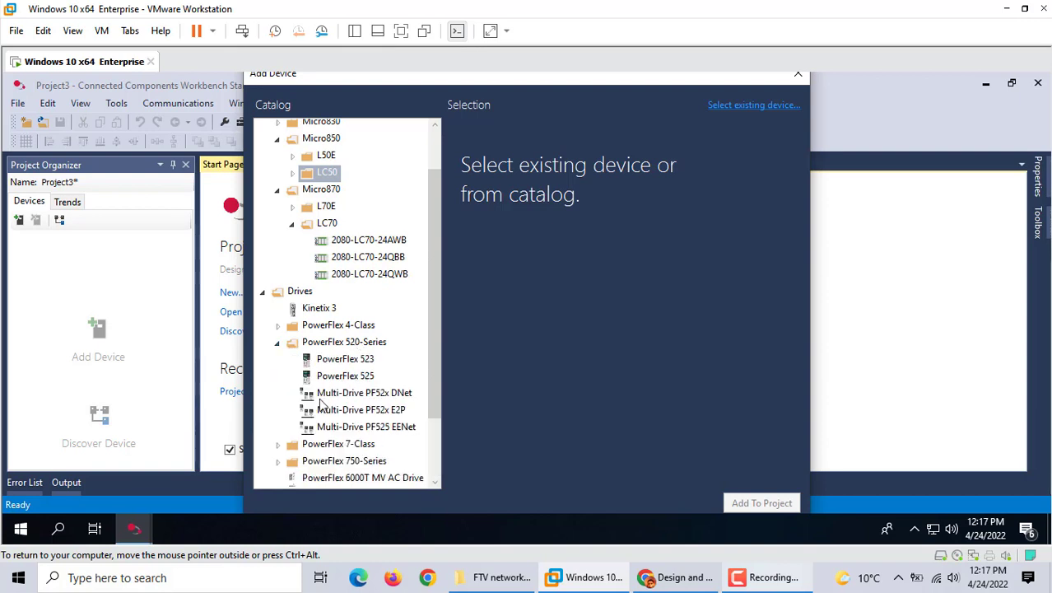
left_click_drag(435, 397, 438, 475)
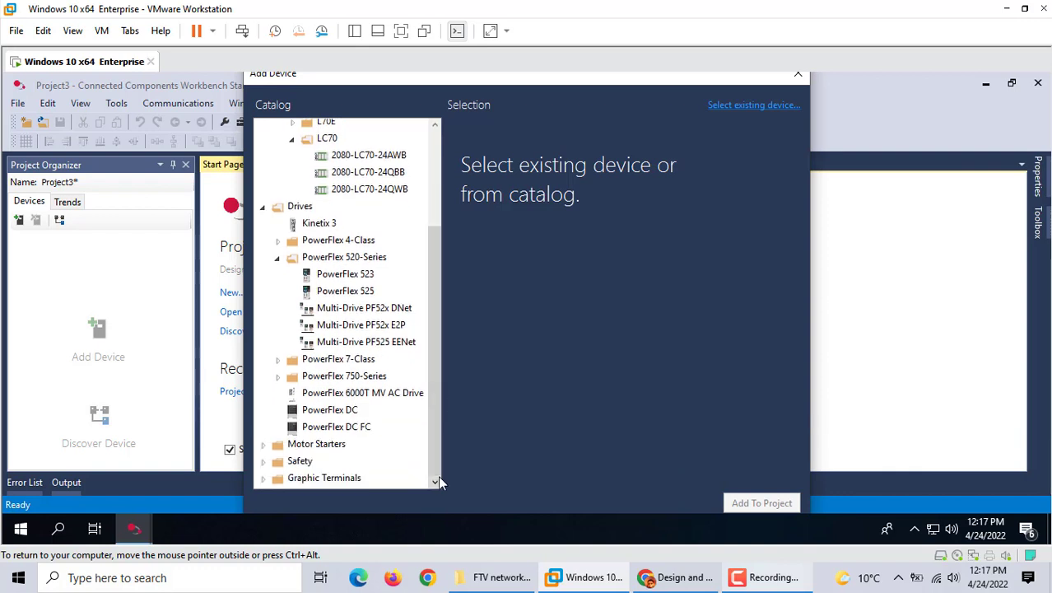
left_click(278, 378)
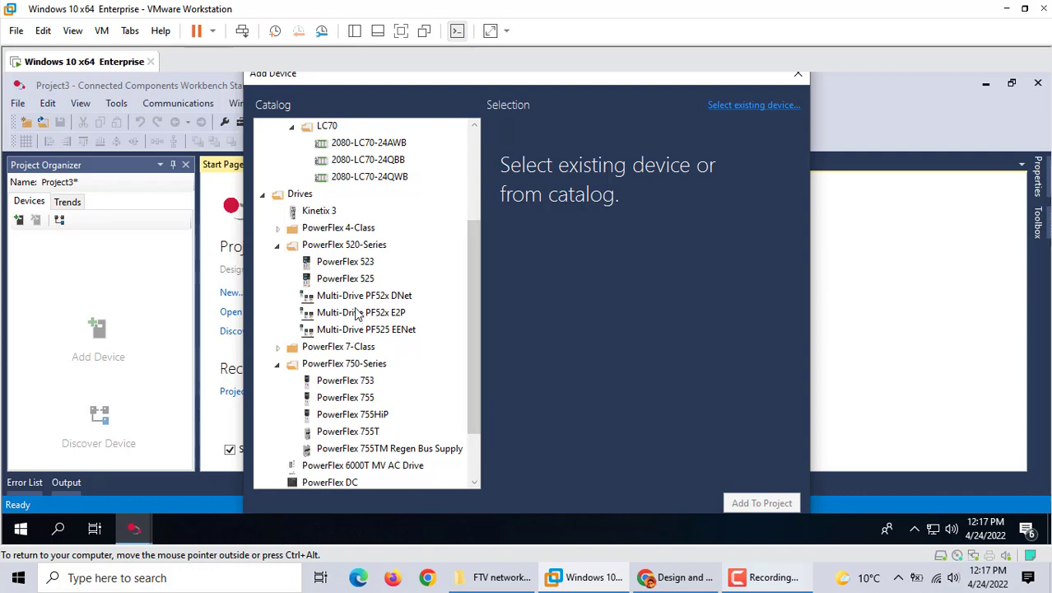
left_click(340, 282)
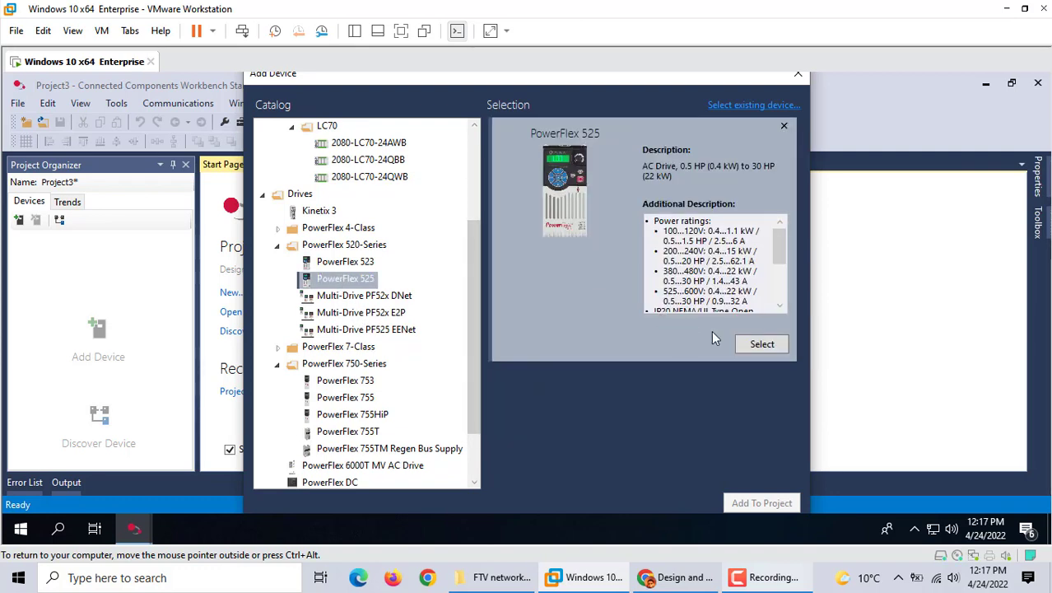
left_click(750, 352)
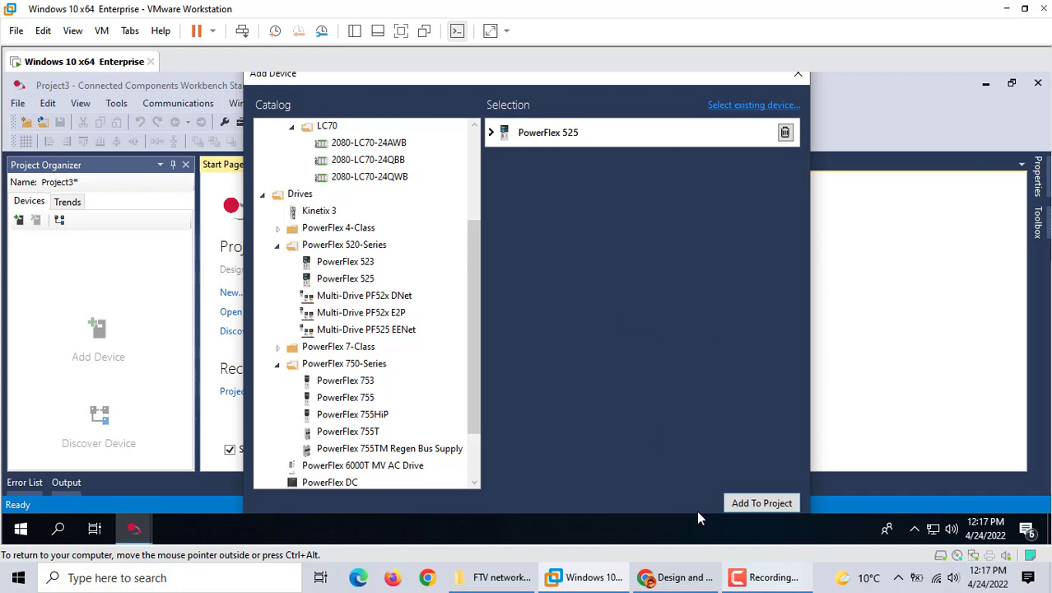
left_click(766, 503)
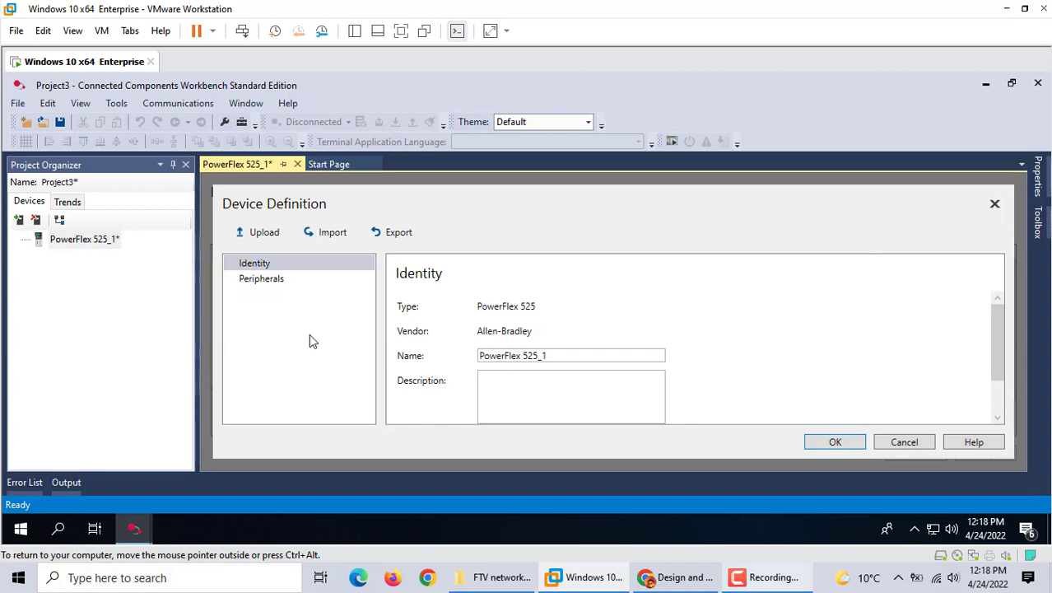
- Review the PowerFlex 525's Identity and Peripherals settings and accept the device definition with its defaults
scroll(853, 390, "down", 1)
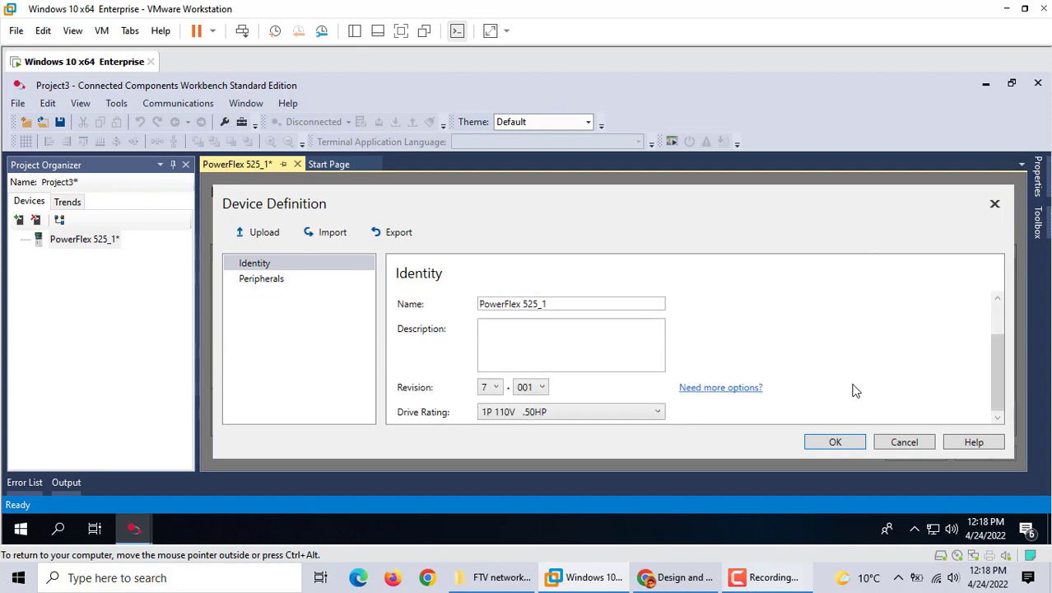
scroll(853, 391, "up", 1)
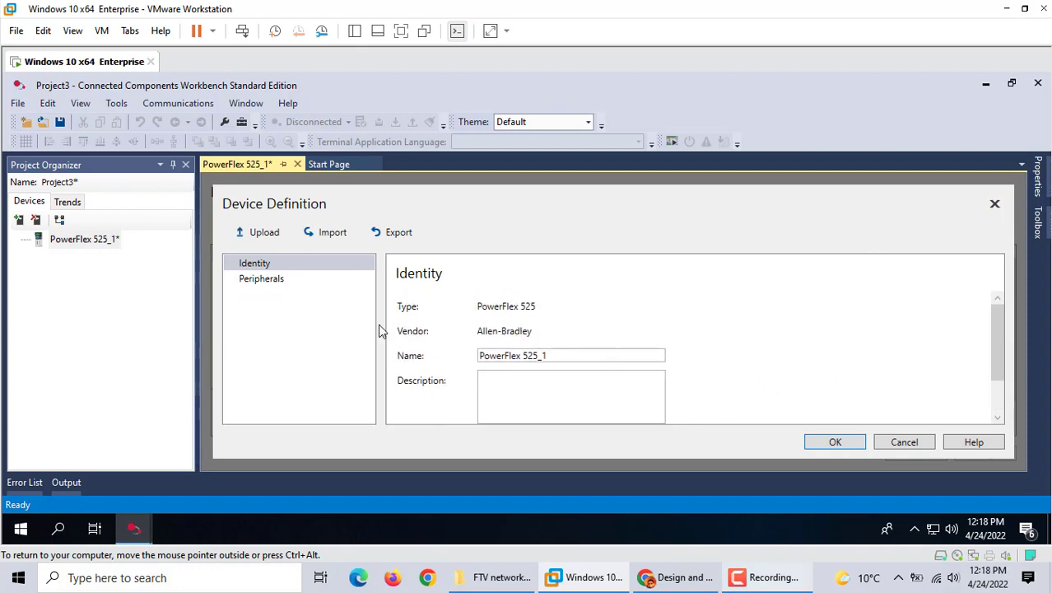
left_click(244, 282)
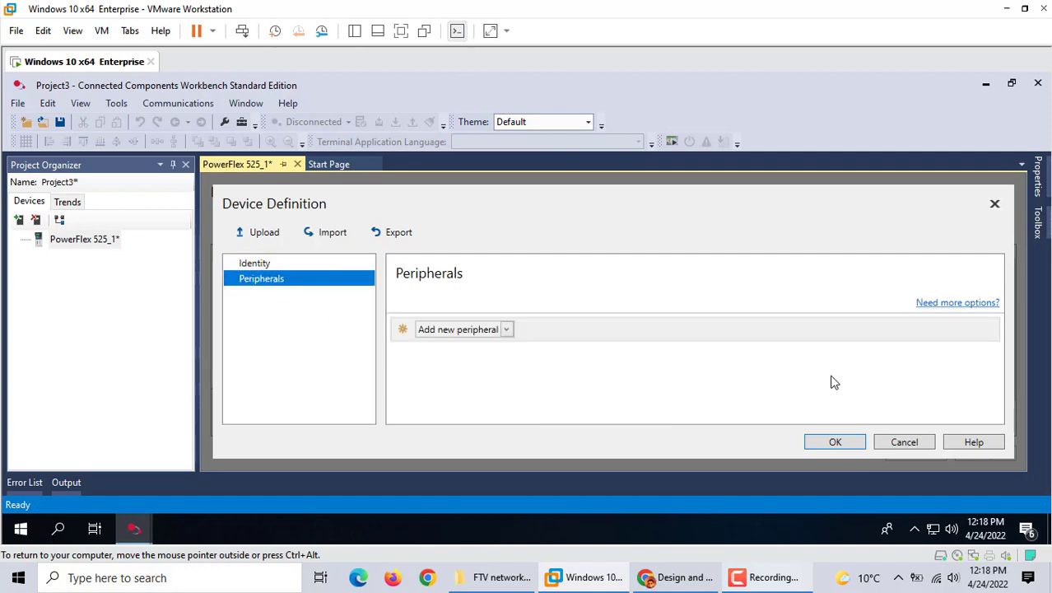
left_click(831, 442)
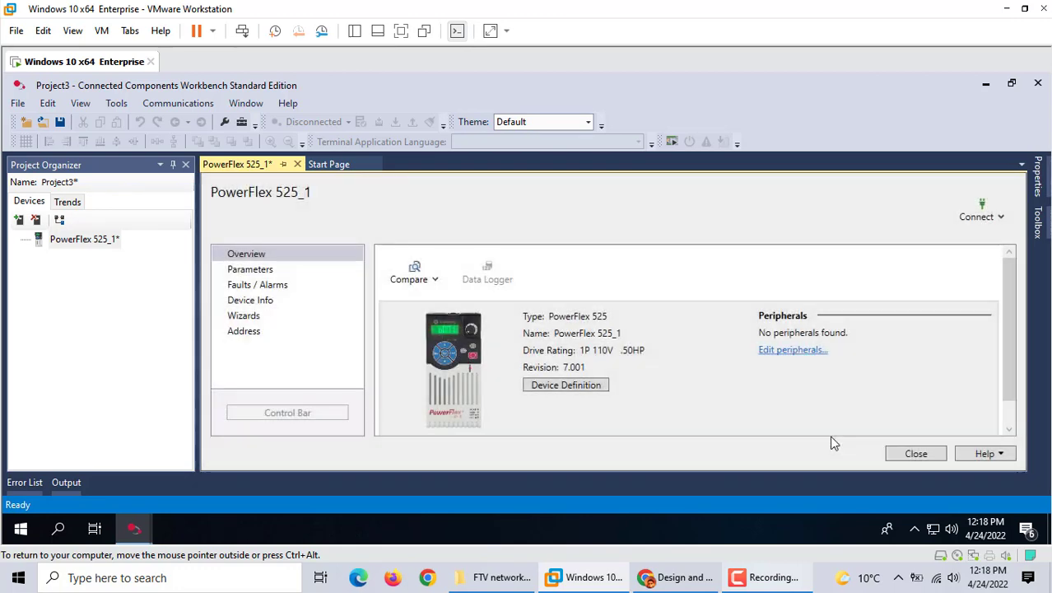
- Show the virtual machine in full screen and examine the drive's Parameters, Faults / Alarms, Device Info and Wizards pages
left_click(236, 272)
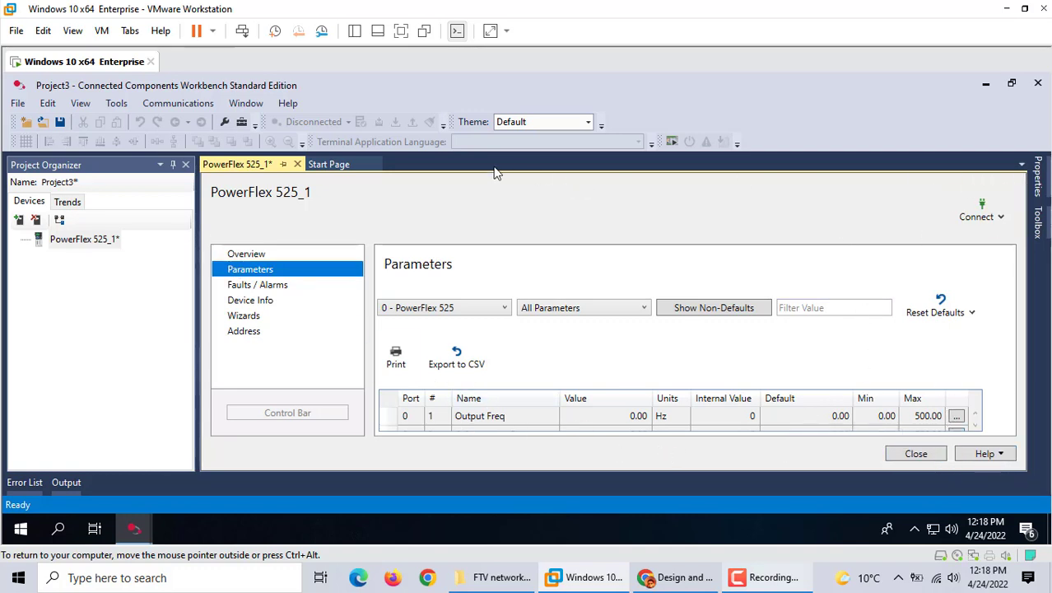
left_click(404, 33)
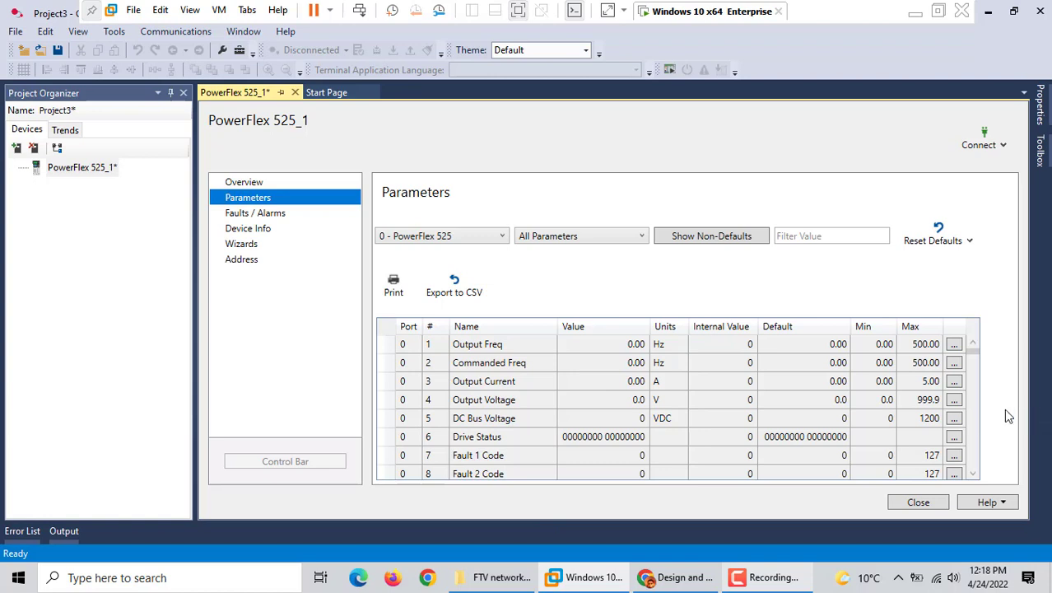
left_click(253, 216)
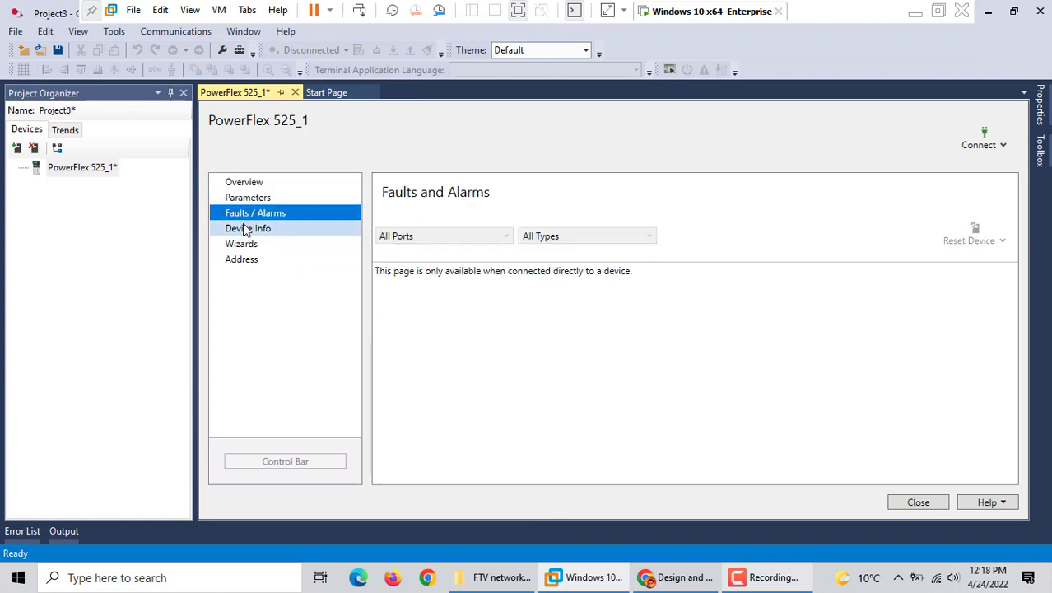
left_click(245, 230)
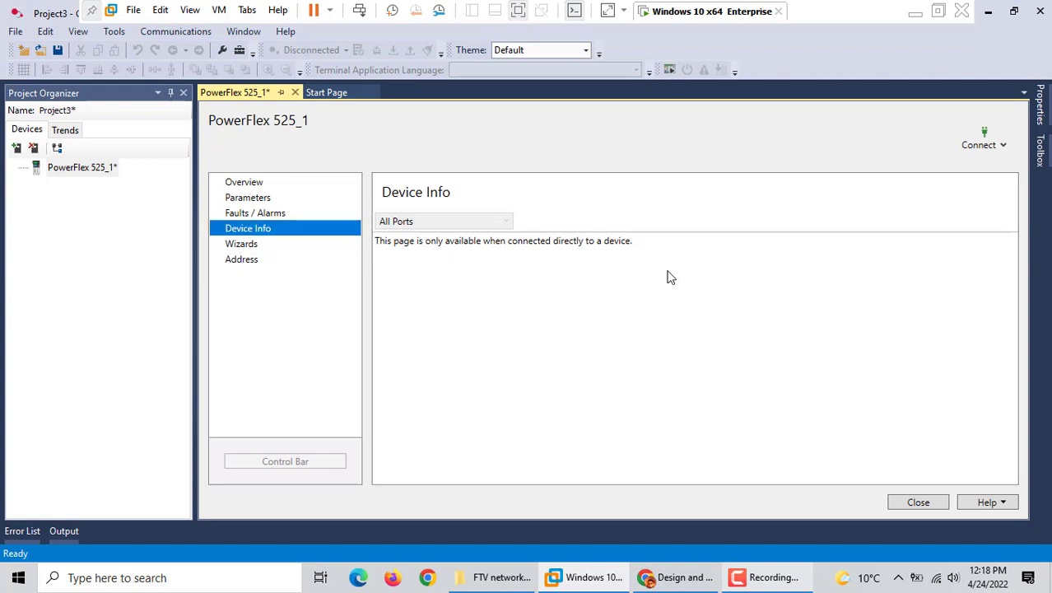
left_click(243, 248)
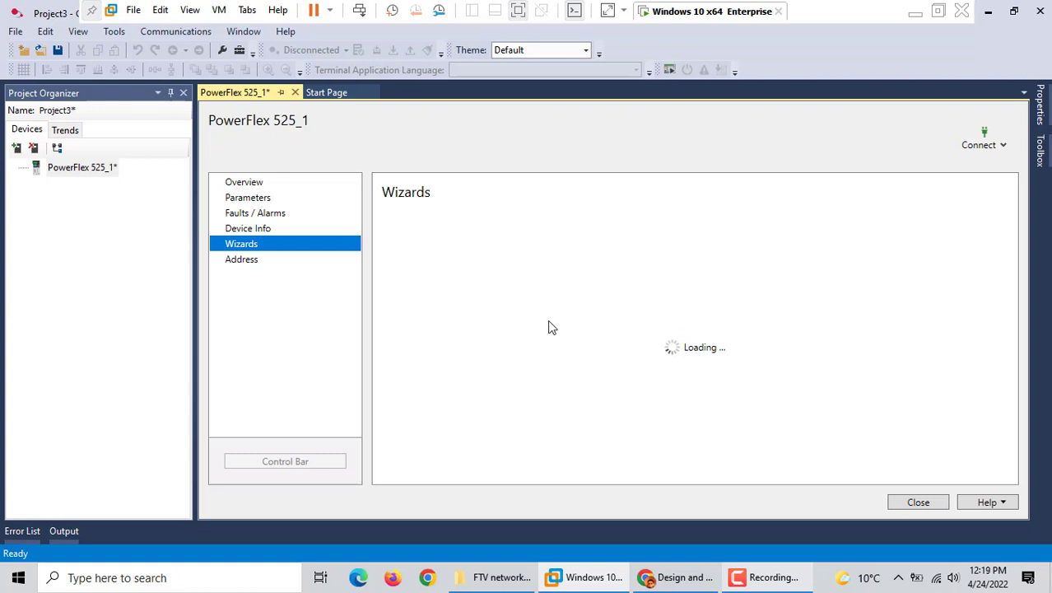
left_click(233, 261)
left_click(263, 231)
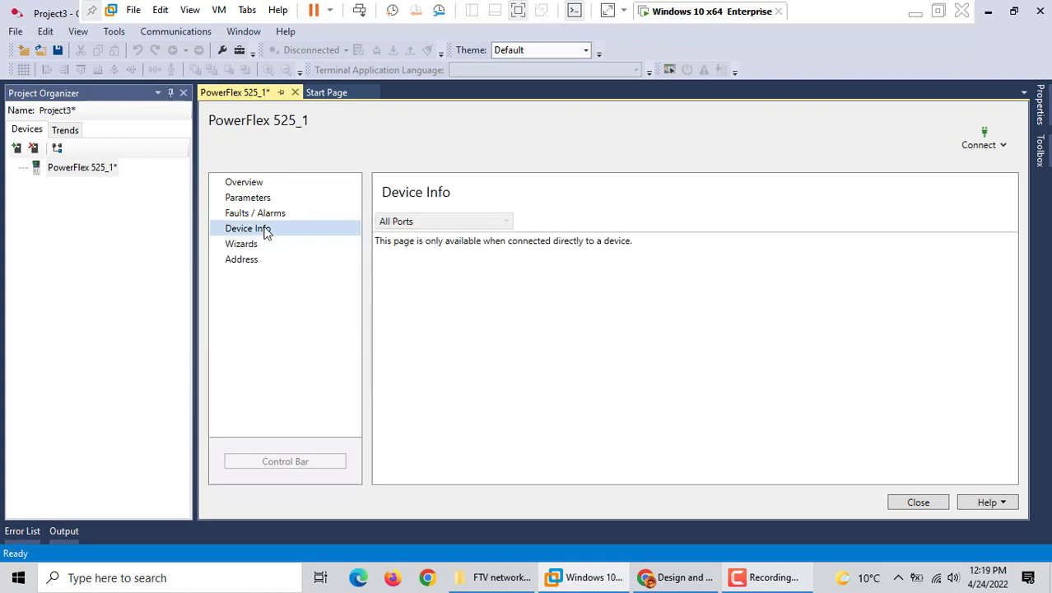
left_click(255, 245)
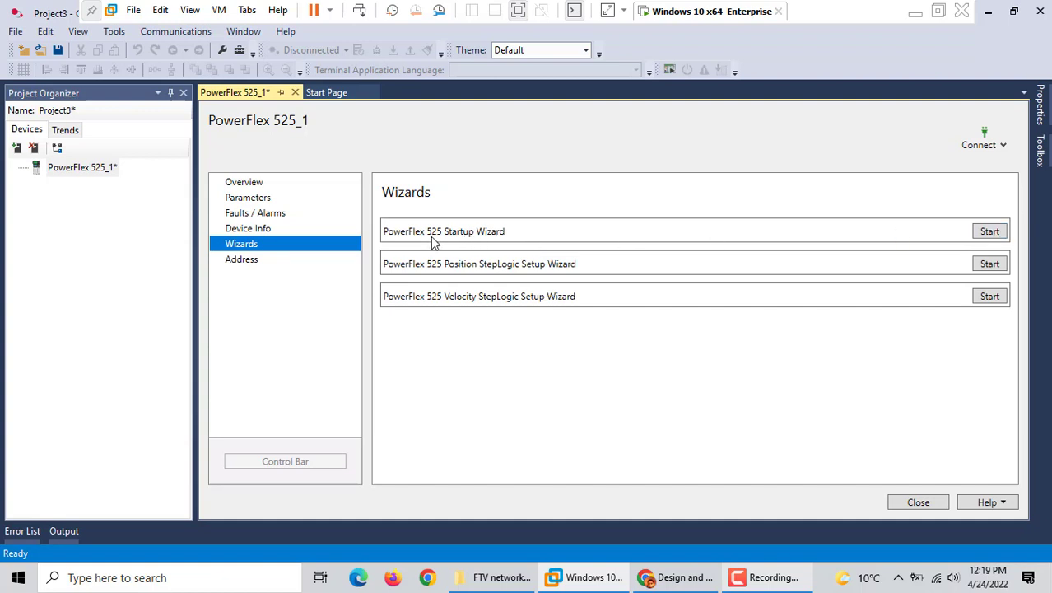
- Start the PowerFlex 525 Startup Wizard and examine its Motor Control, Motor Data, Stop / Brake Mode, AutoTune and EtherNet/IP pages
left_click(988, 235)
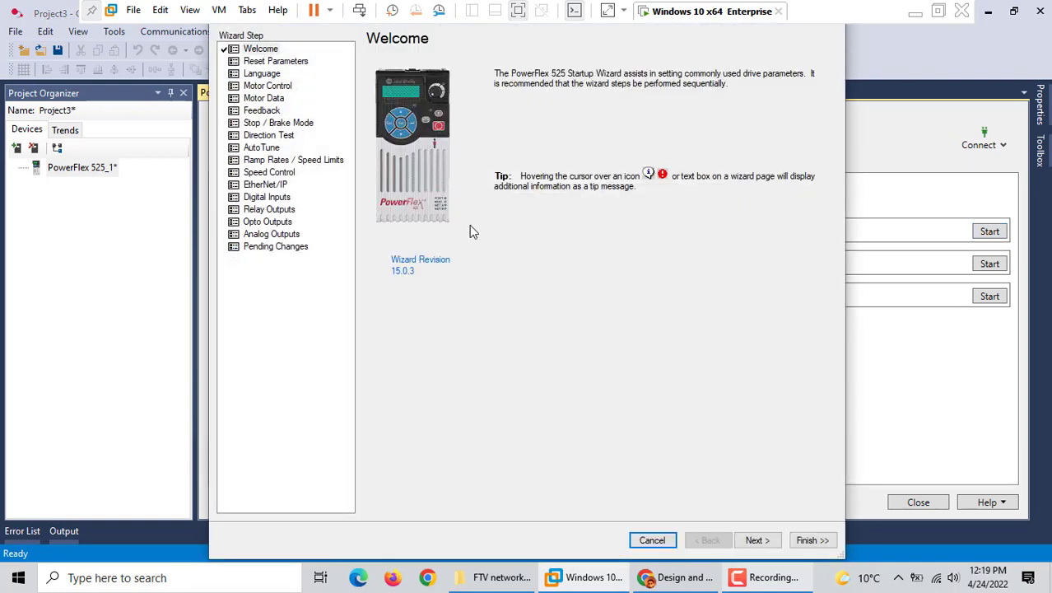
left_click(256, 64)
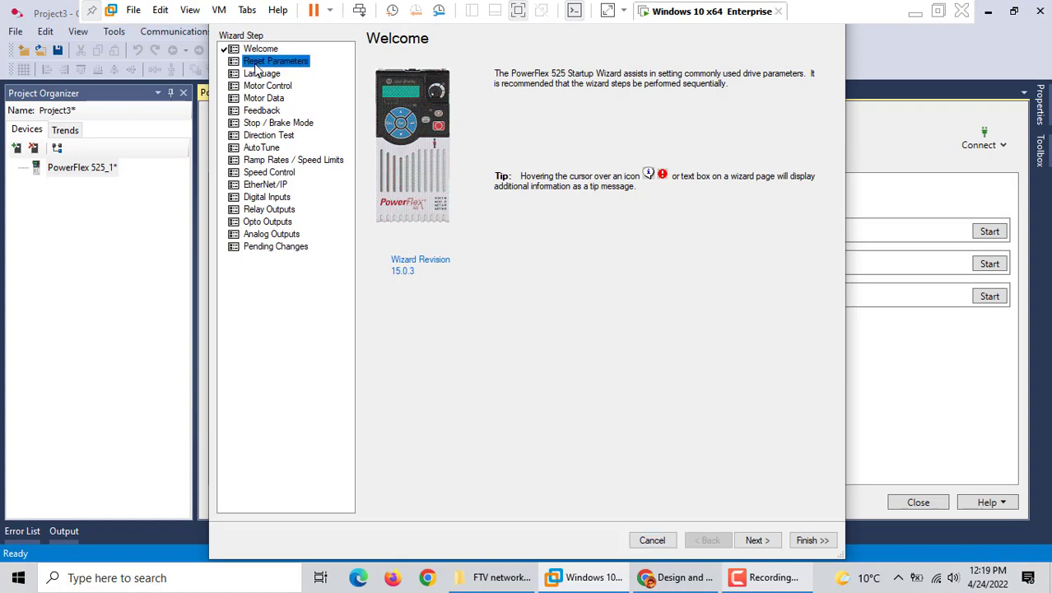
left_click(265, 85)
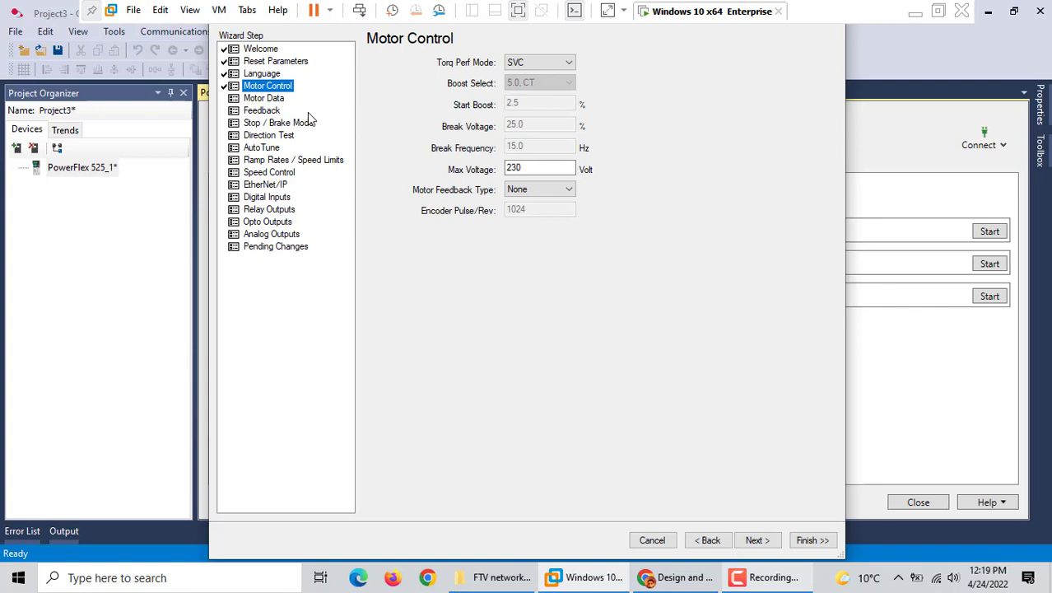
left_click(247, 100)
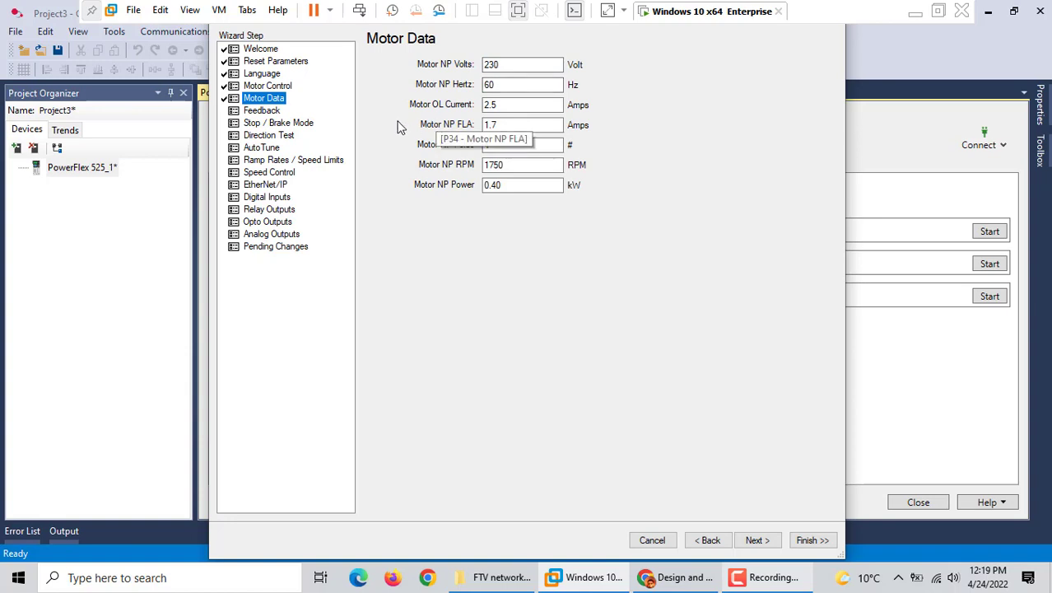
left_click(262, 124)
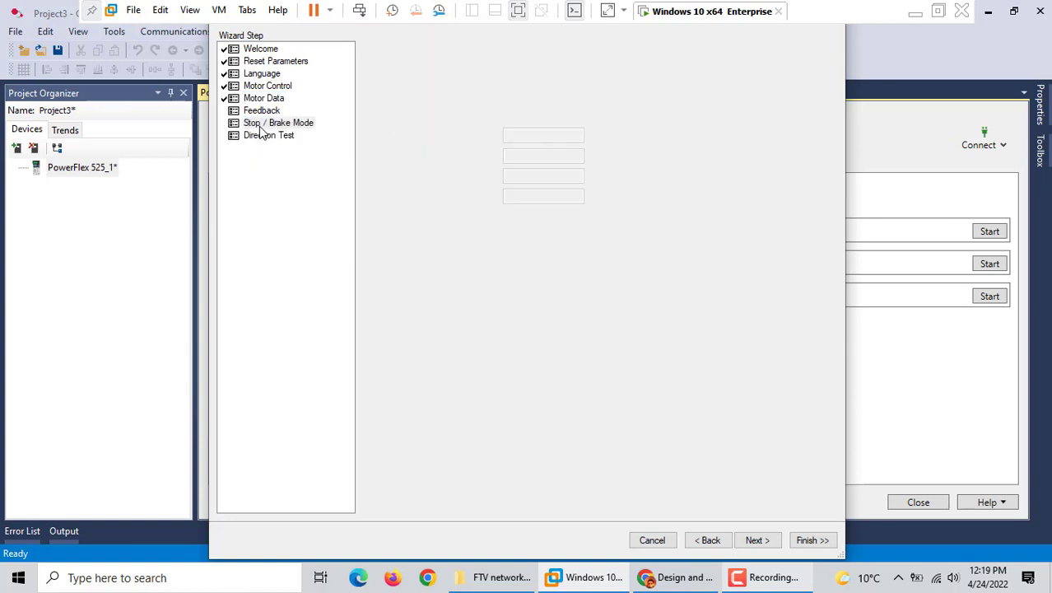
left_click(274, 150)
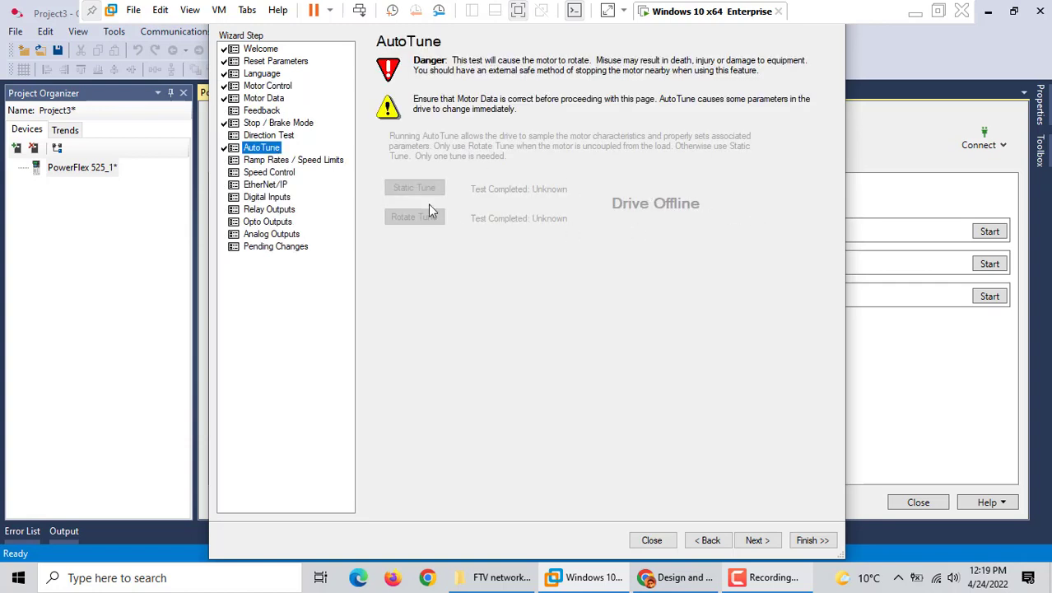
left_click(265, 185)
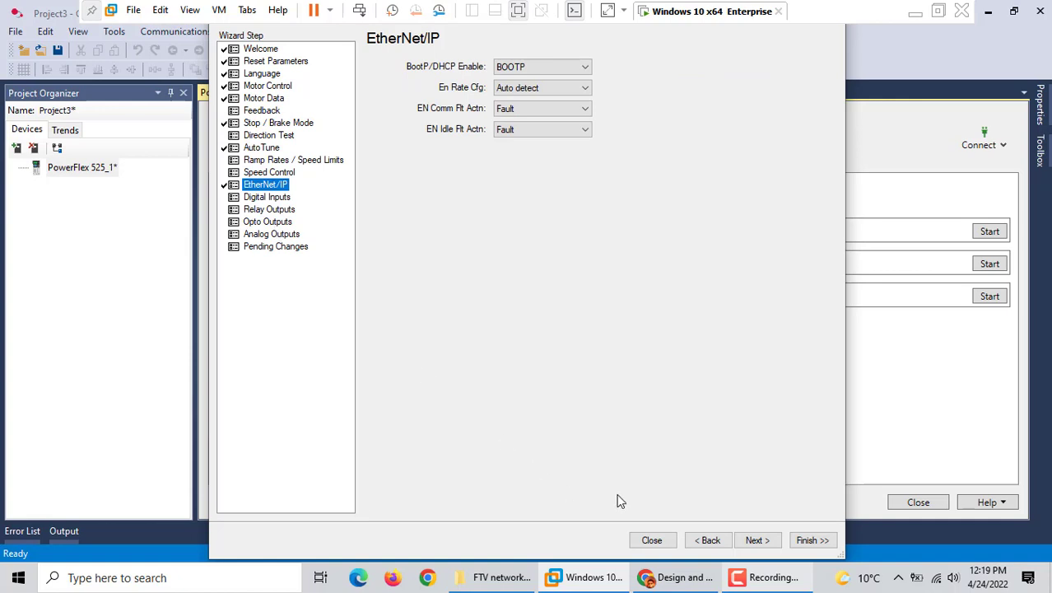
- Examine the Startup Wizard's Digital Inputs, Relay Outputs, Opto Outputs and Analog Outputs pages and close the wizard
left_click(759, 542)
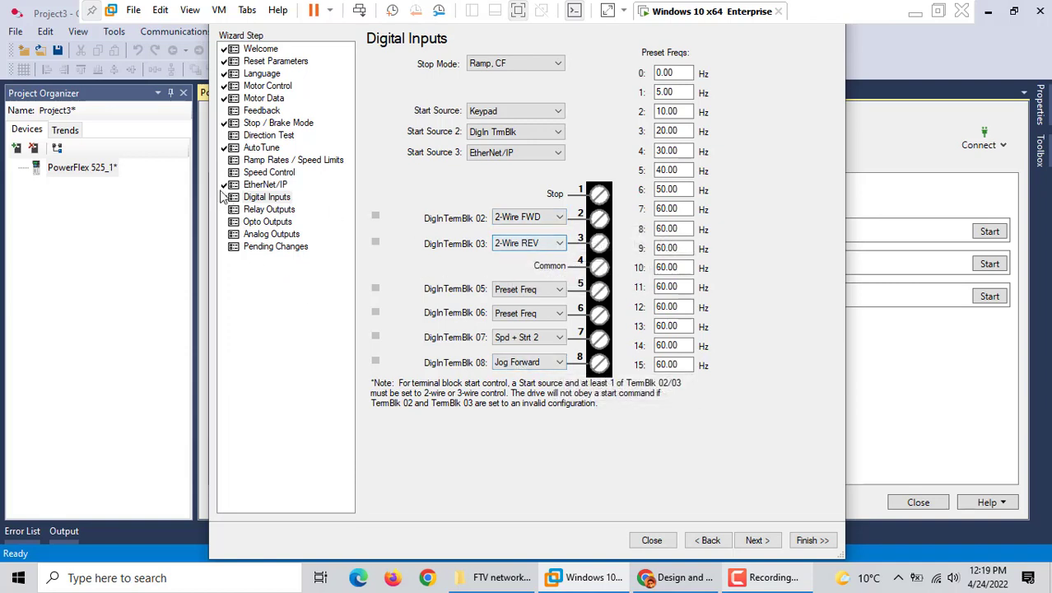
left_click(773, 540)
left_click(772, 540)
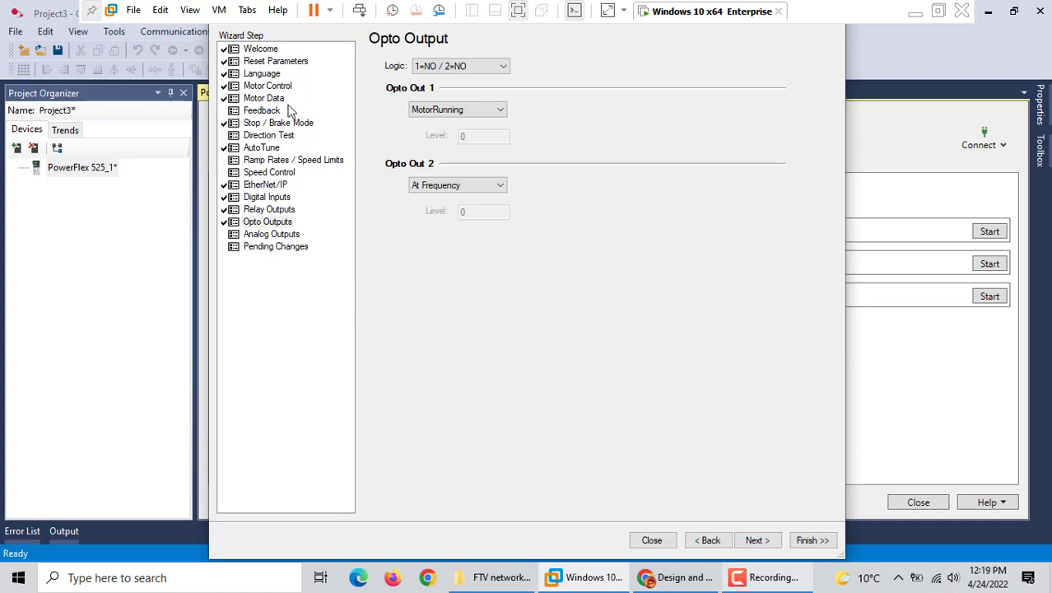
left_click(768, 541)
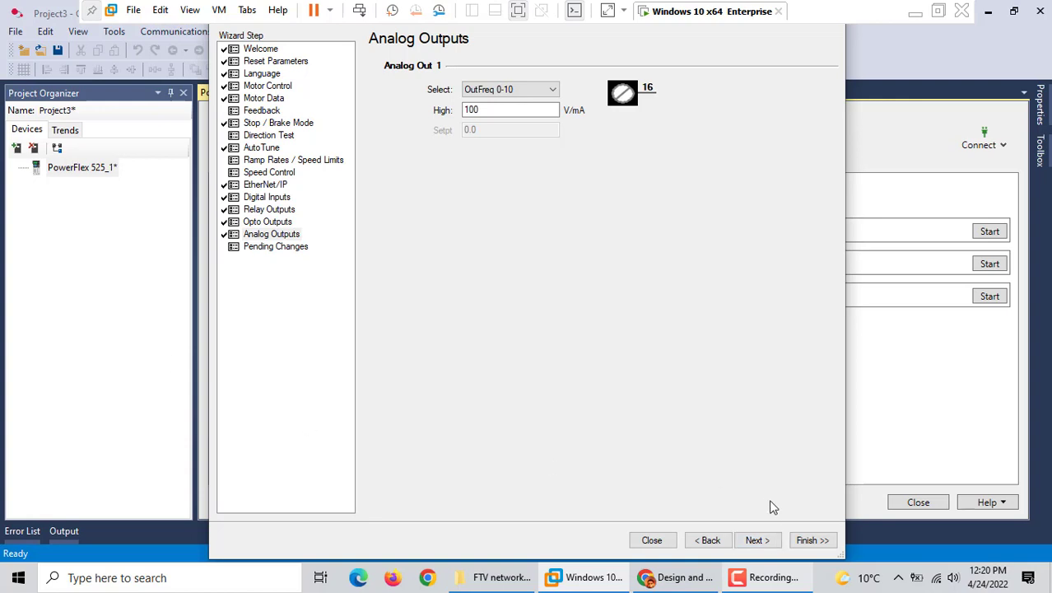
left_click(651, 540)
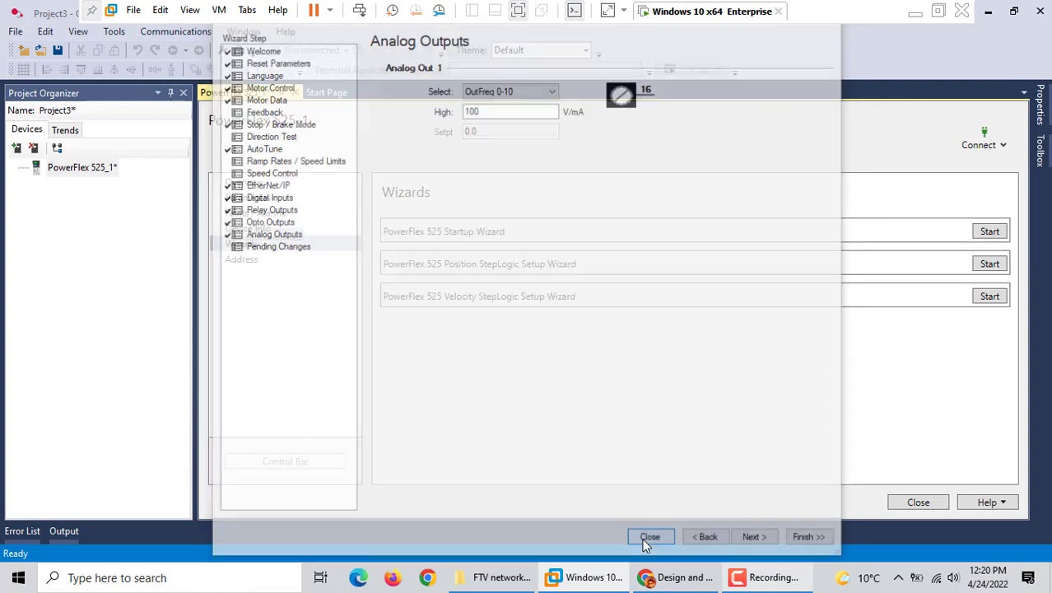
- View the drive's Address page, return to its list of wizards and select the PowerFlex 525 in the project
left_click(268, 260)
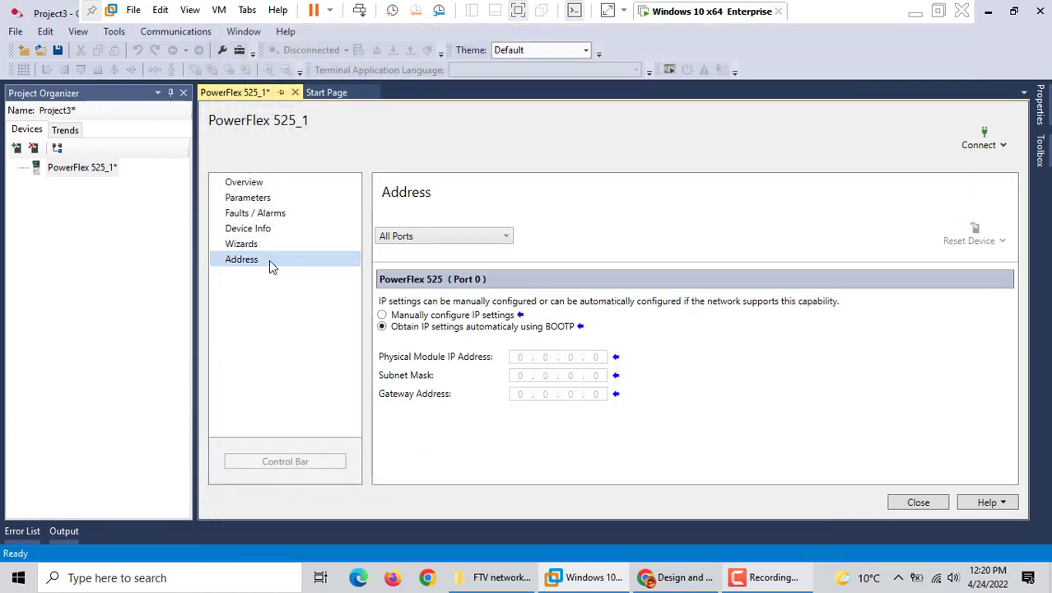
left_click(254, 243)
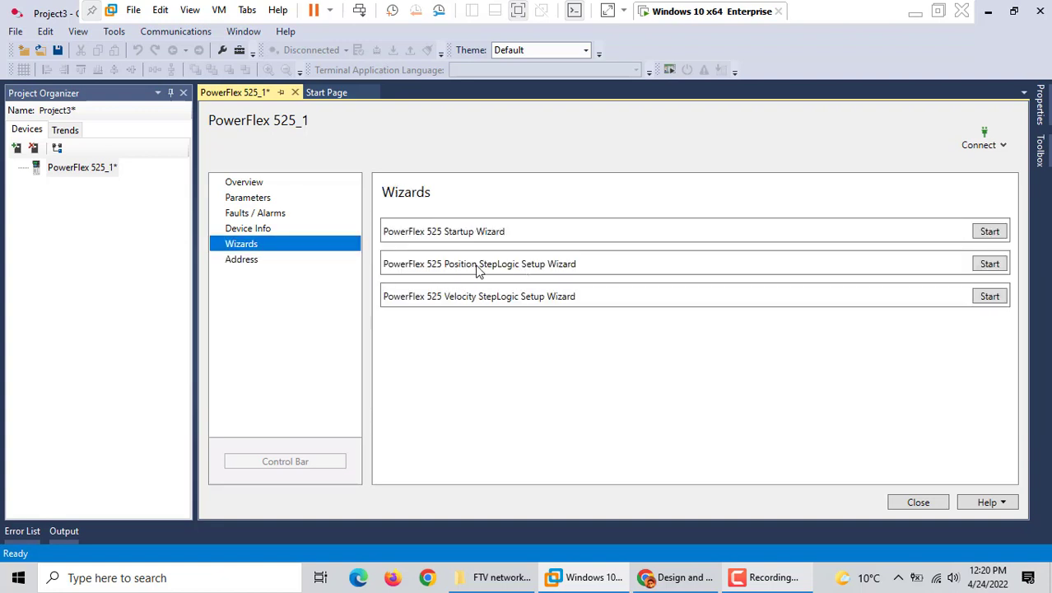
left_click(599, 397)
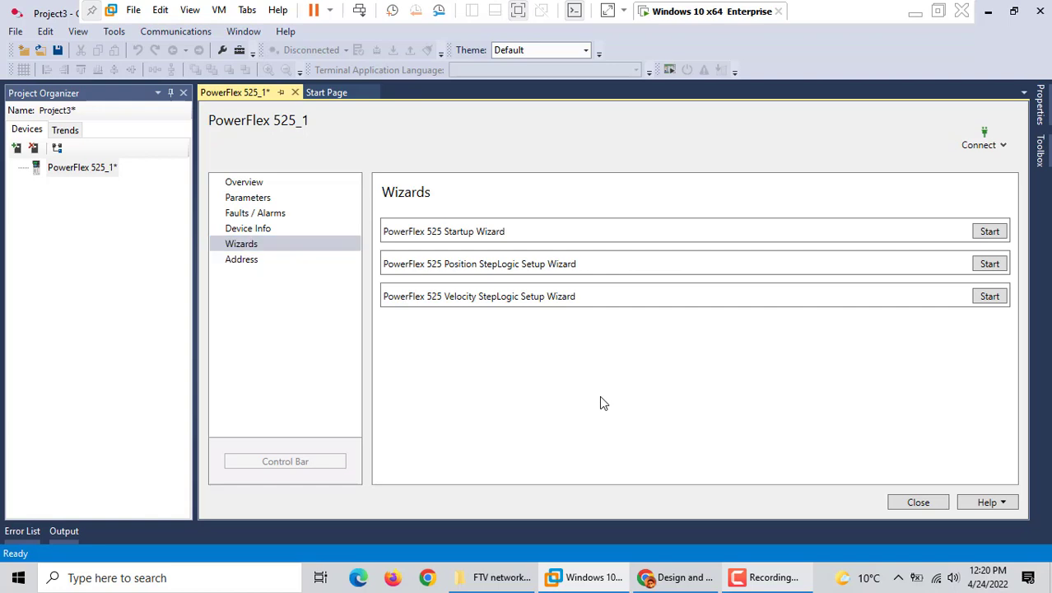
left_click(60, 175)
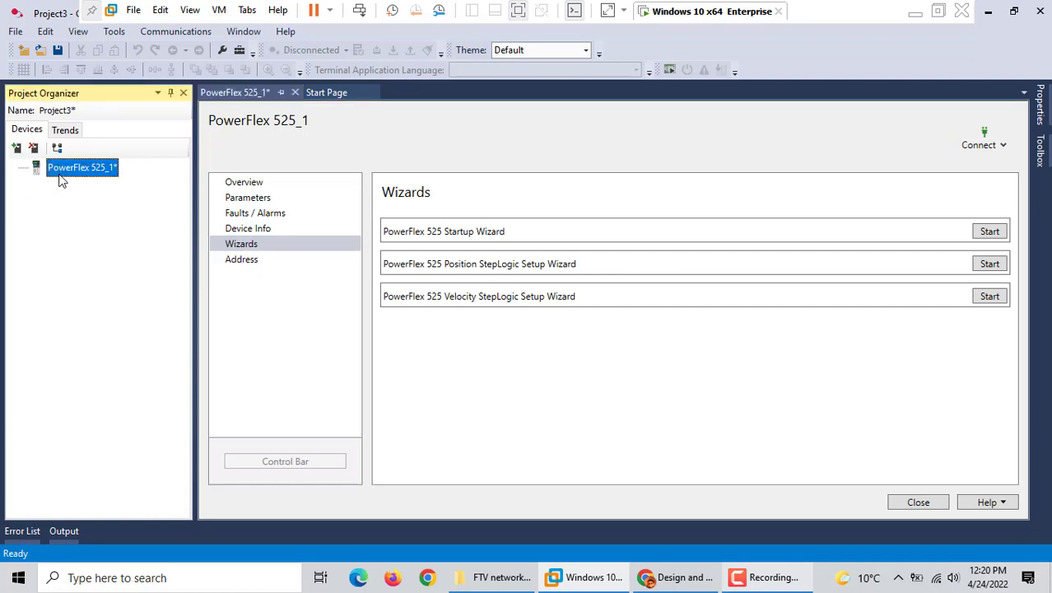
- Switch to Chrome and look over the Connected Components Workbench overview and feature descriptions on the Rockwell Automation page
left_click(694, 585)
scroll(205, 344, "down", 5)
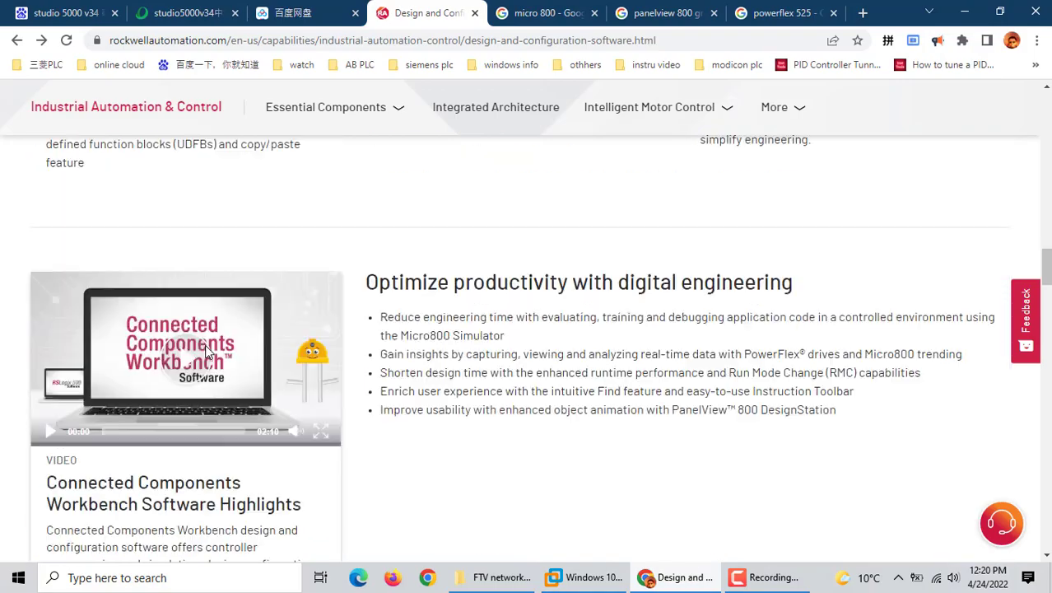
scroll(205, 344, "up", 10)
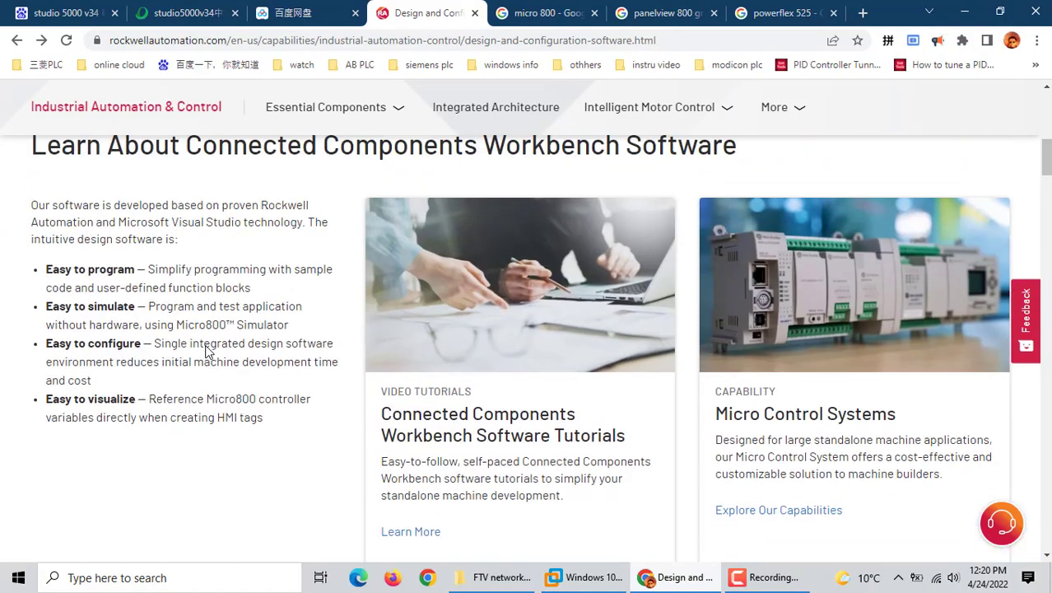
scroll(205, 344, "up", 10)
scroll(205, 344, "down", 11)
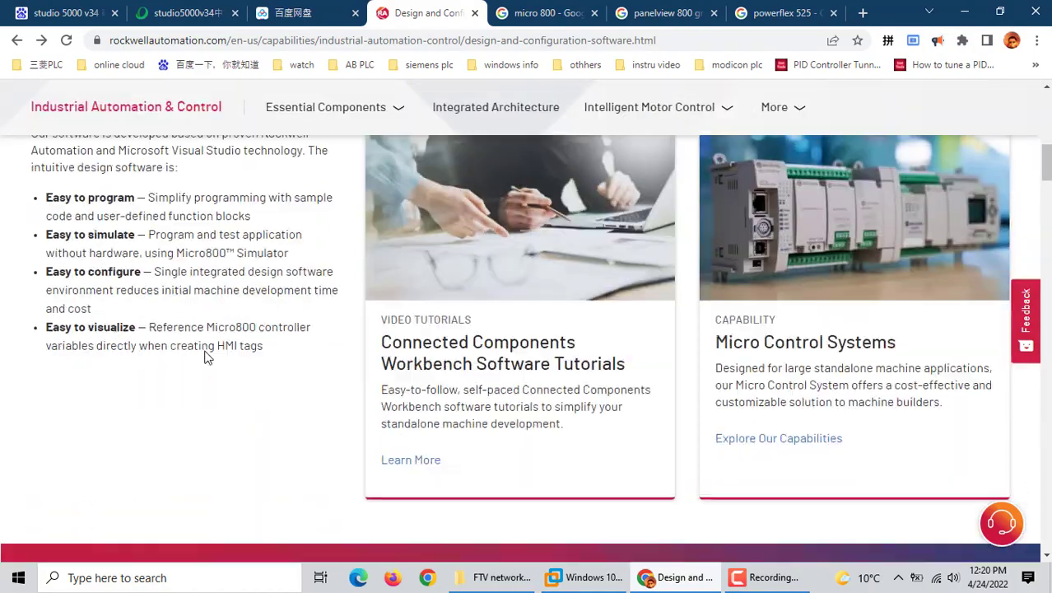
scroll(205, 353, "down", 10)
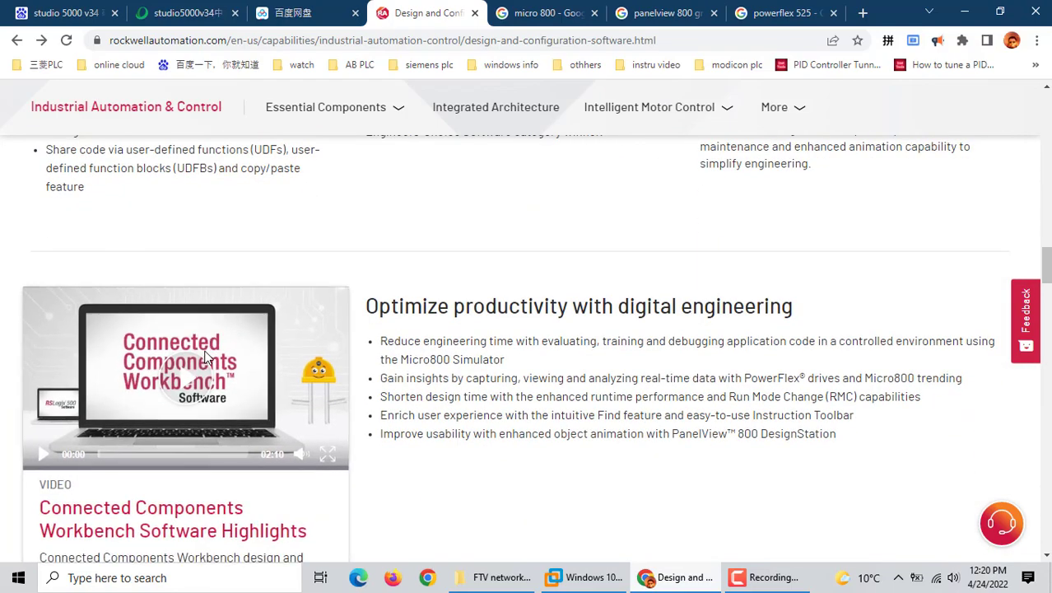
- Examine the software's Windows operating system and hardware requirements and its Standard and Developer Edition download options
scroll(500, 429, "down", 9)
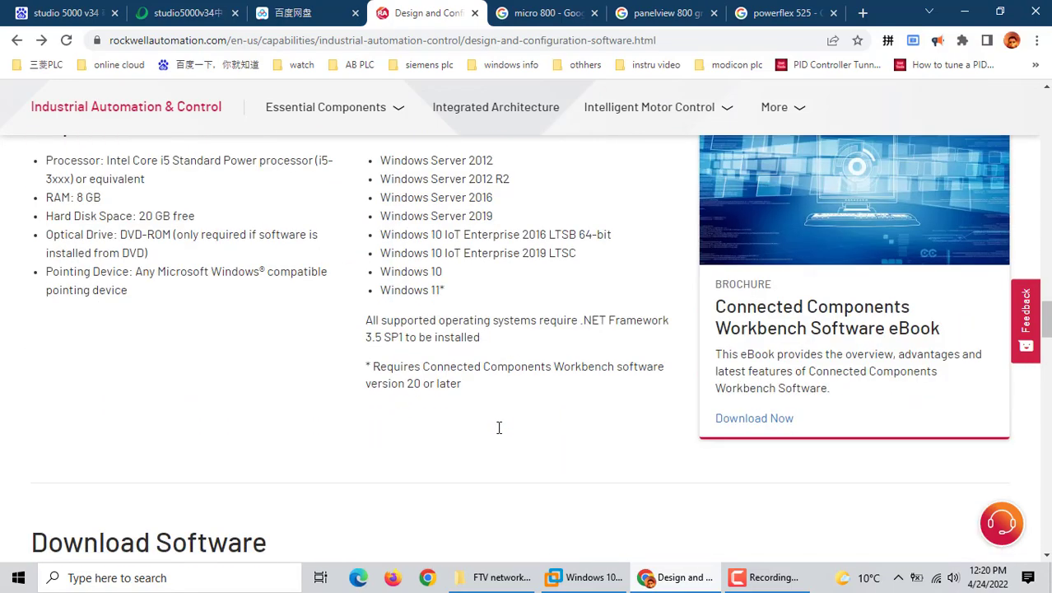
scroll(499, 428, "up", 3)
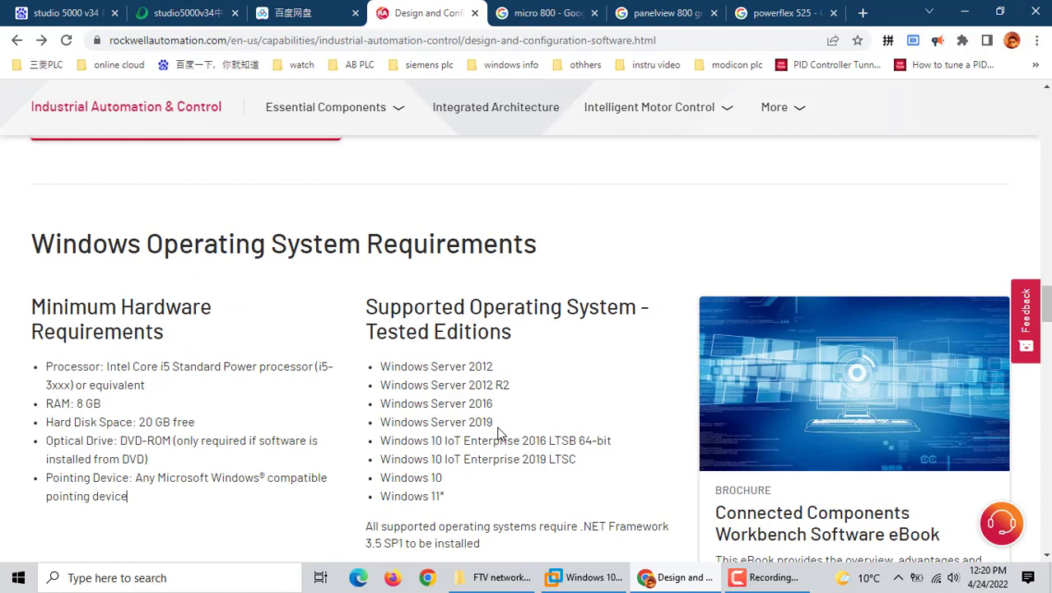
scroll(498, 430, "down", 3)
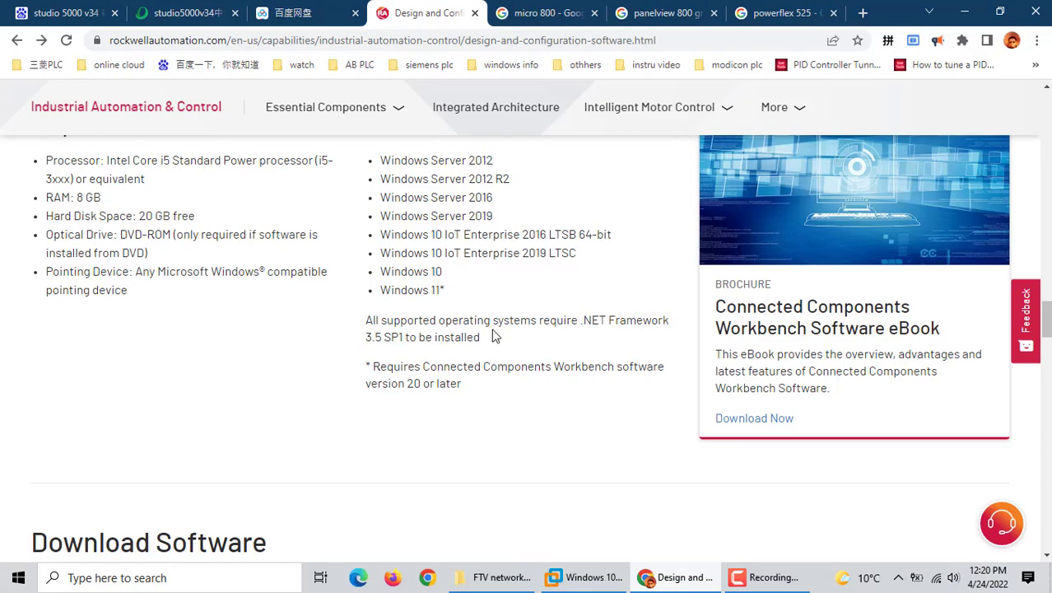
scroll(476, 352, "down", 4)
scroll(476, 353, "down", 3)
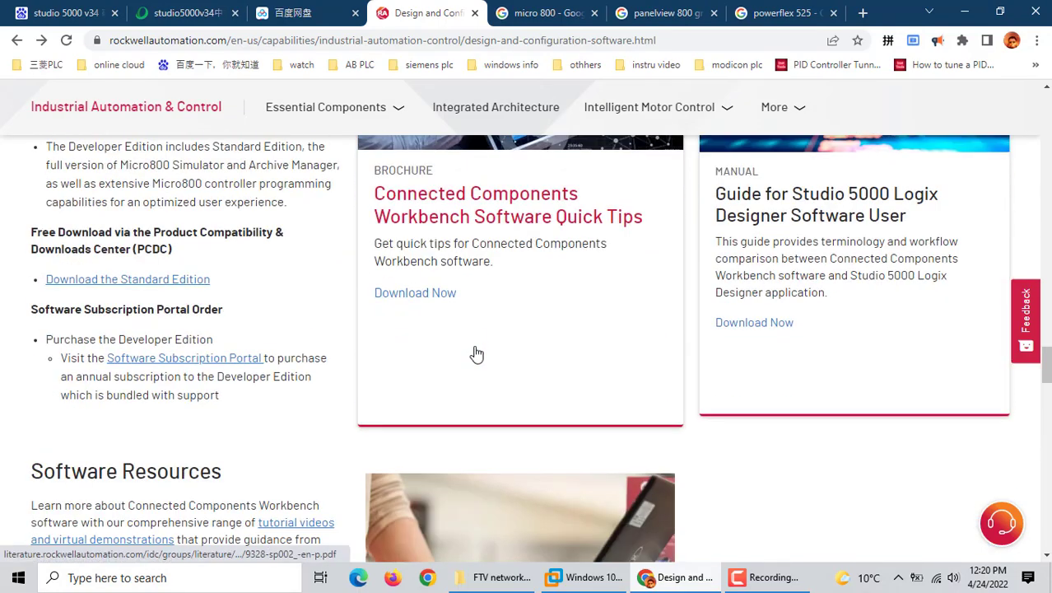